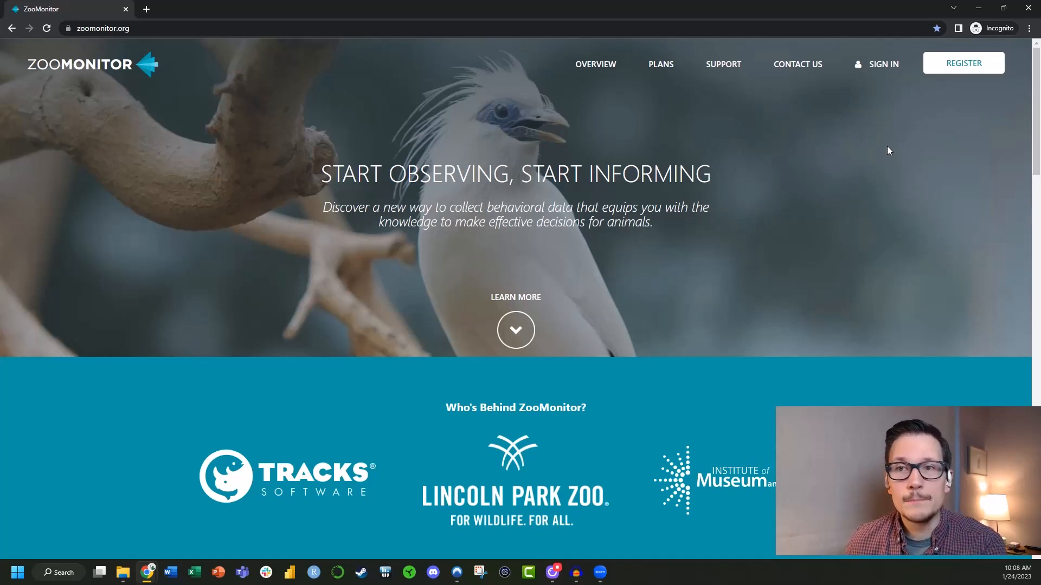
Sign in with the 12-digit license key and download the ZooMonitor app files.
left_click(876, 64)
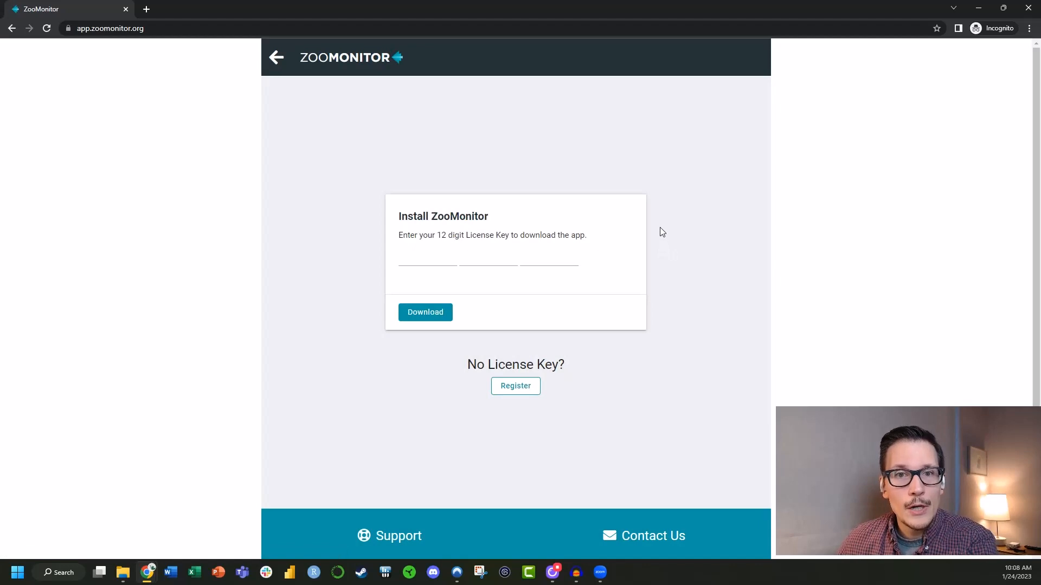
left_click(442, 253)
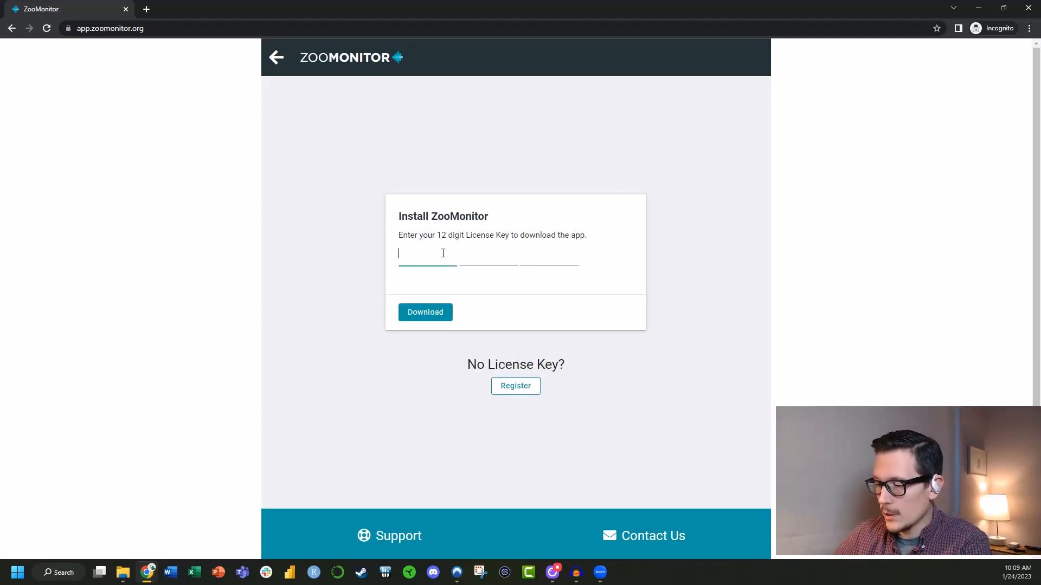
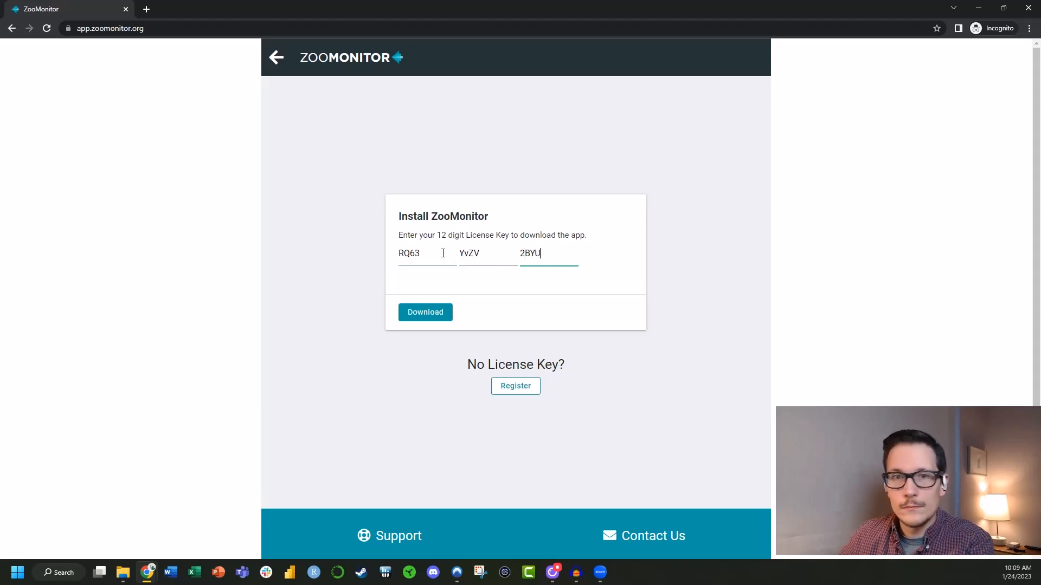
left_click(440, 313)
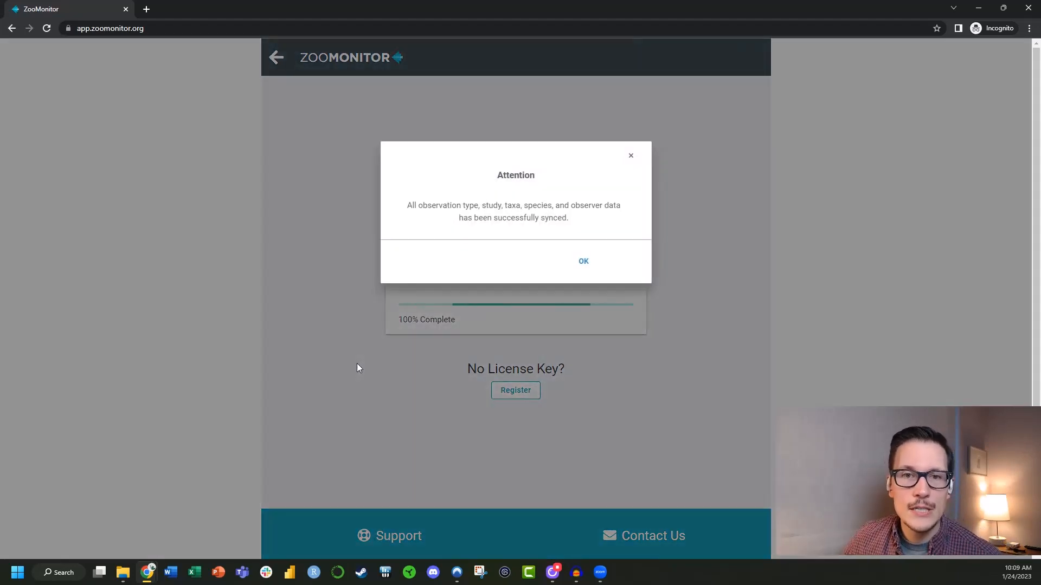
Dismiss the sync notice, go through the Admin intro tour, and reach the admin login page.
left_click(584, 262)
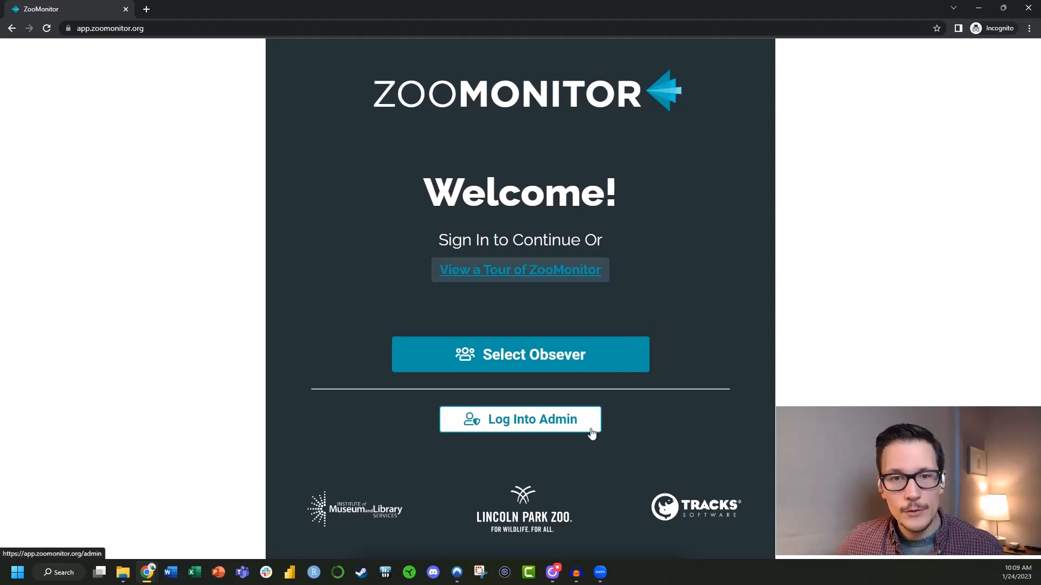
left_click(560, 275)
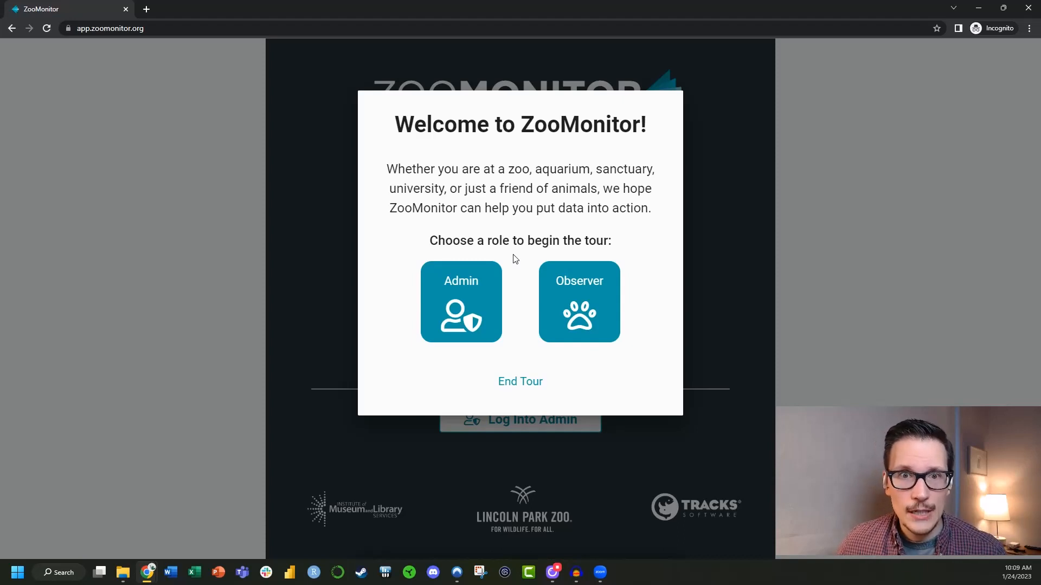
left_click(482, 285)
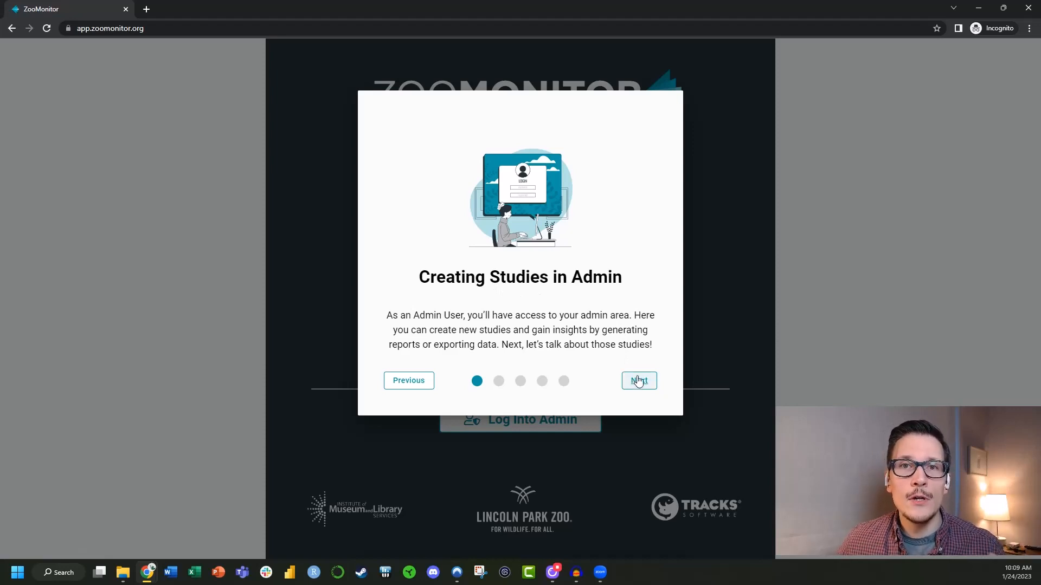
left_click(639, 382)
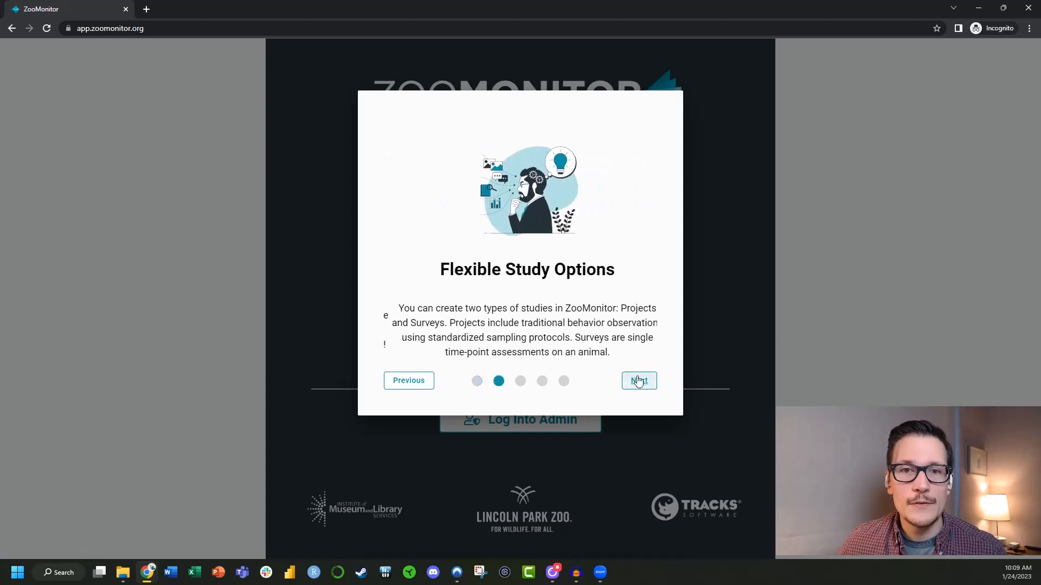
left_click(638, 381)
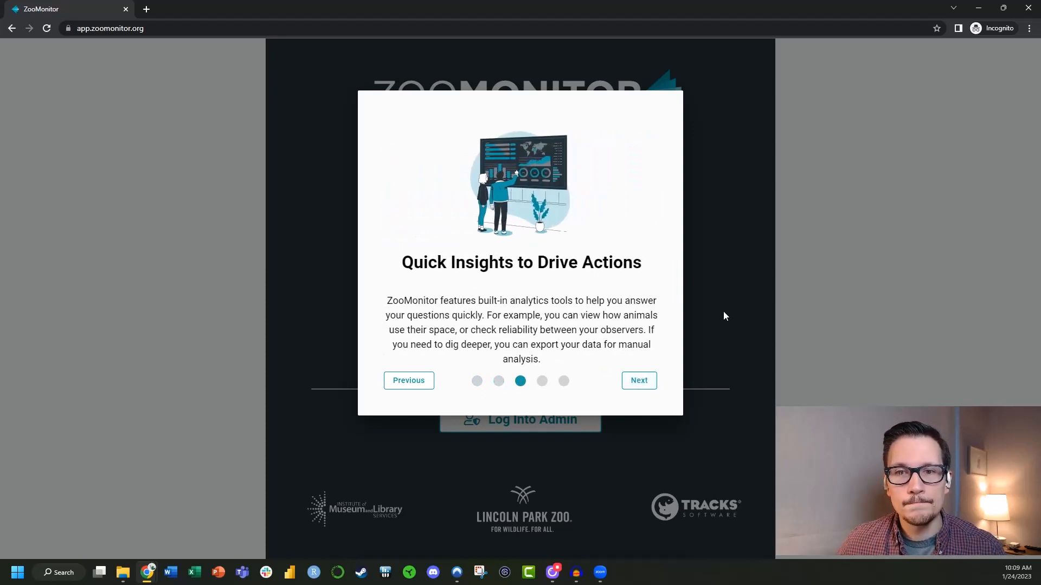
left_click(724, 316)
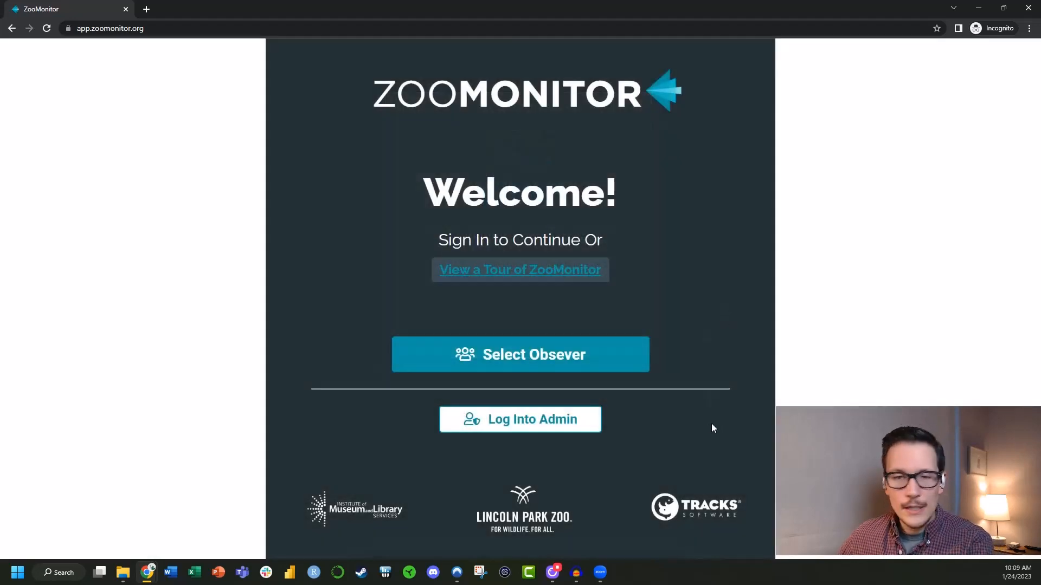
left_click(541, 420)
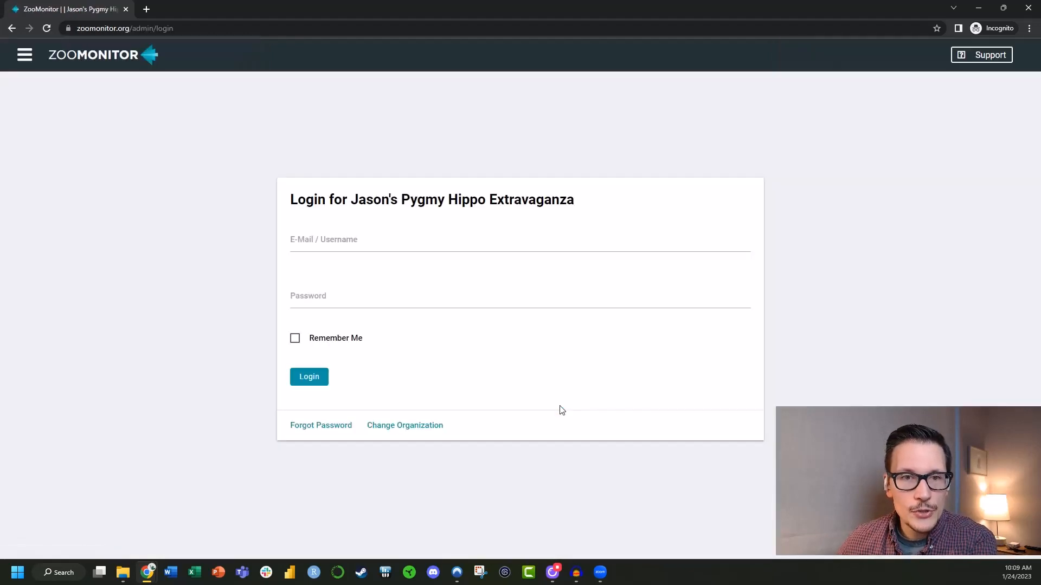
Log into the admin area with the administrator's username and the pasted account password.
left_click(347, 237)
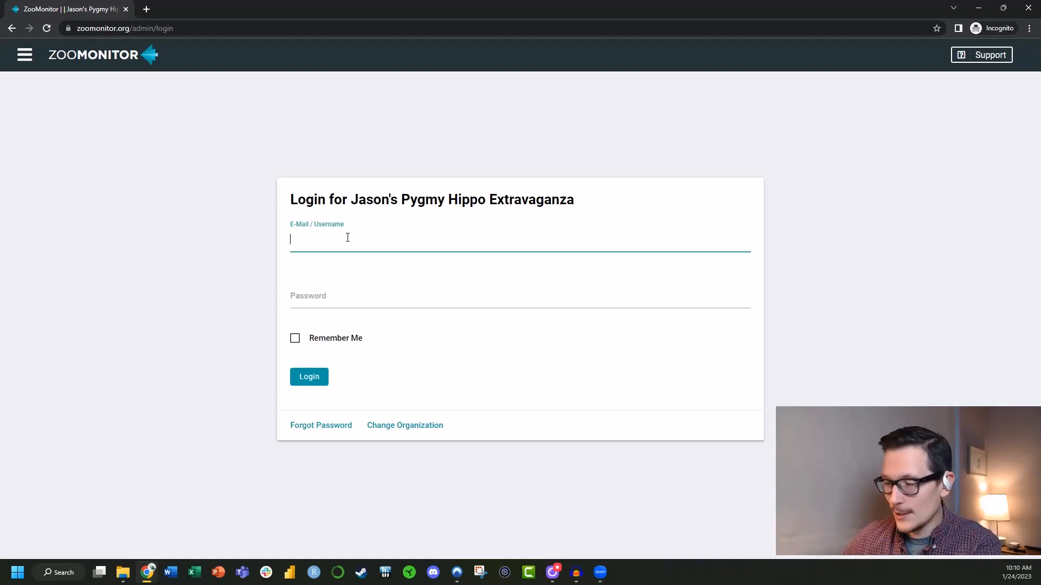
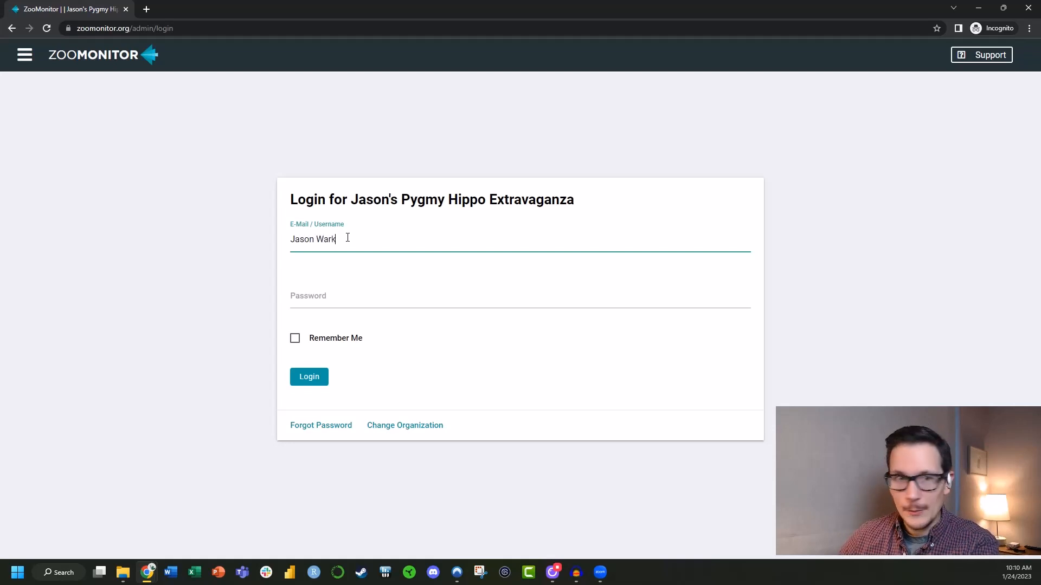
left_click(395, 300)
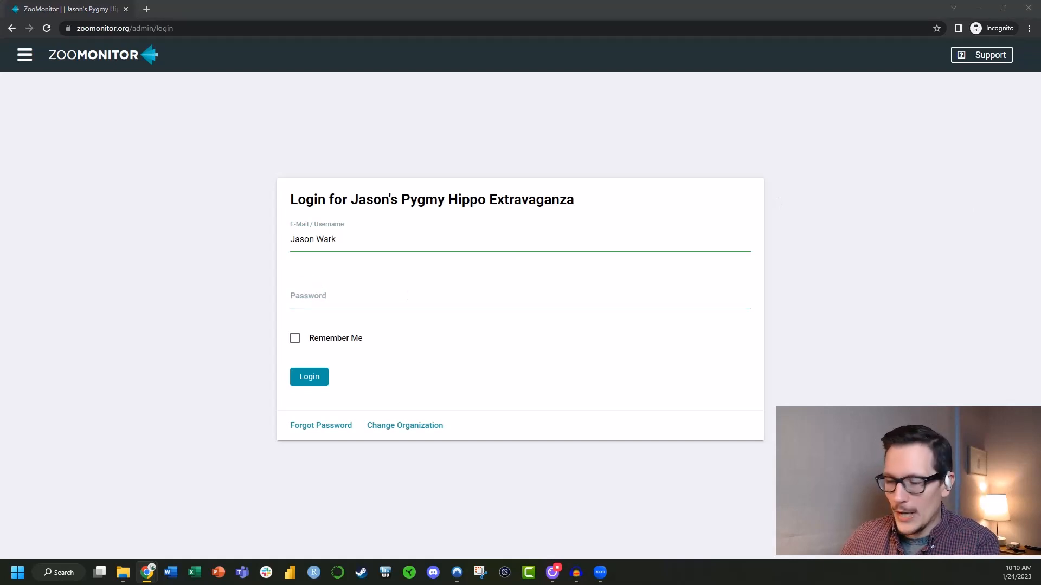
left_click(433, 297)
key("ctrl+v")
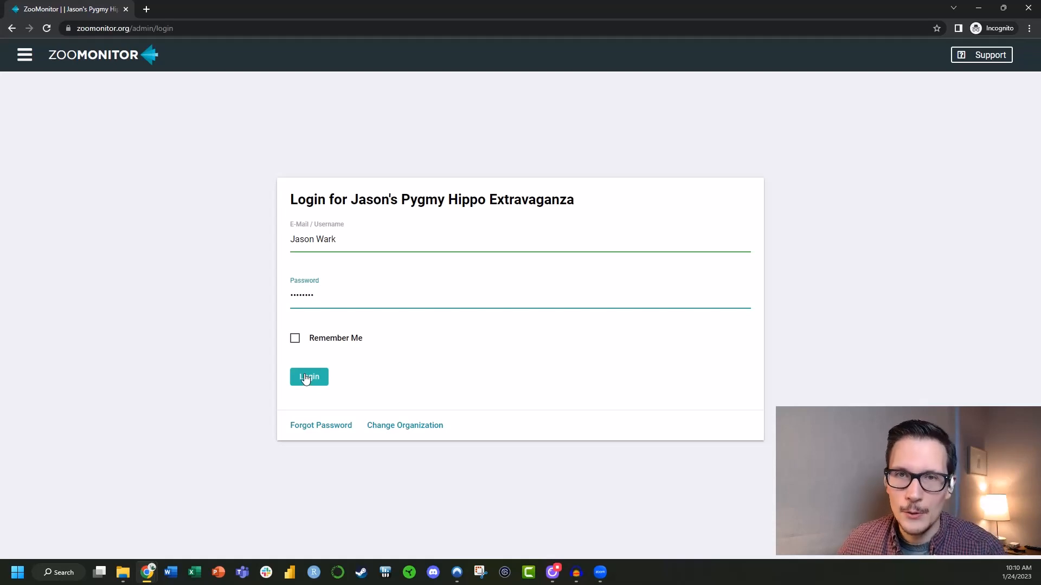
left_click(306, 378)
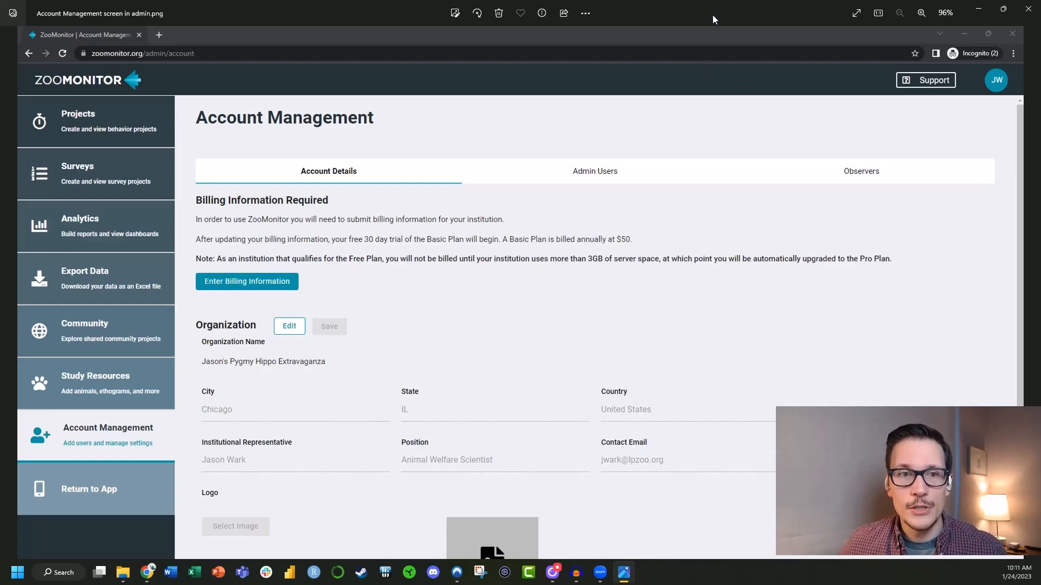
Move the Photos screenshot viewer off-screen to reveal the ZooMonitor Projects list.
left_click_drag(713, 15, 1040, 168)
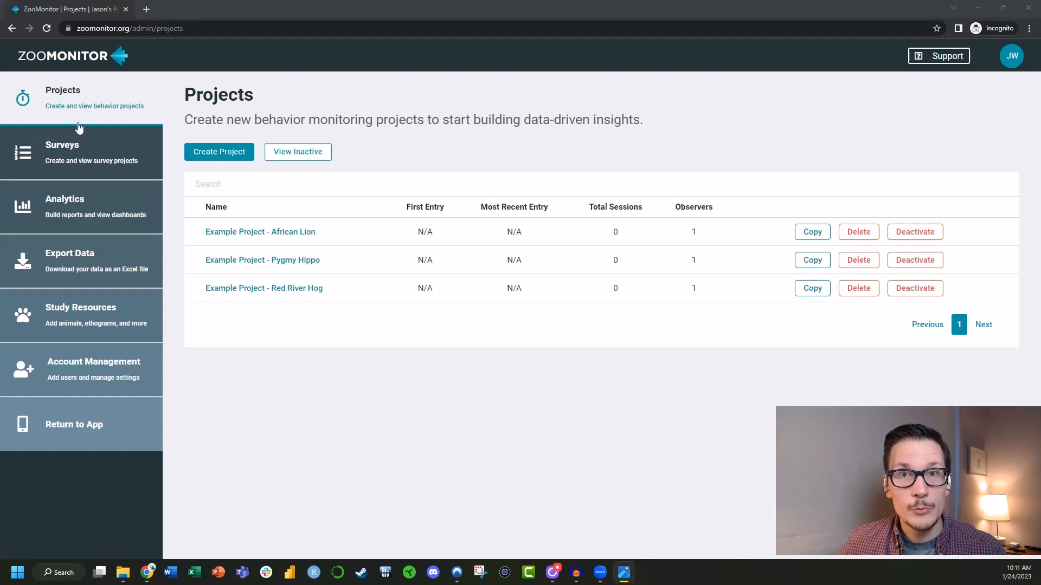
Open Account Management and review the details: AZA accredited, Free plan, 6MB of 3000MB used.
left_click(91, 375)
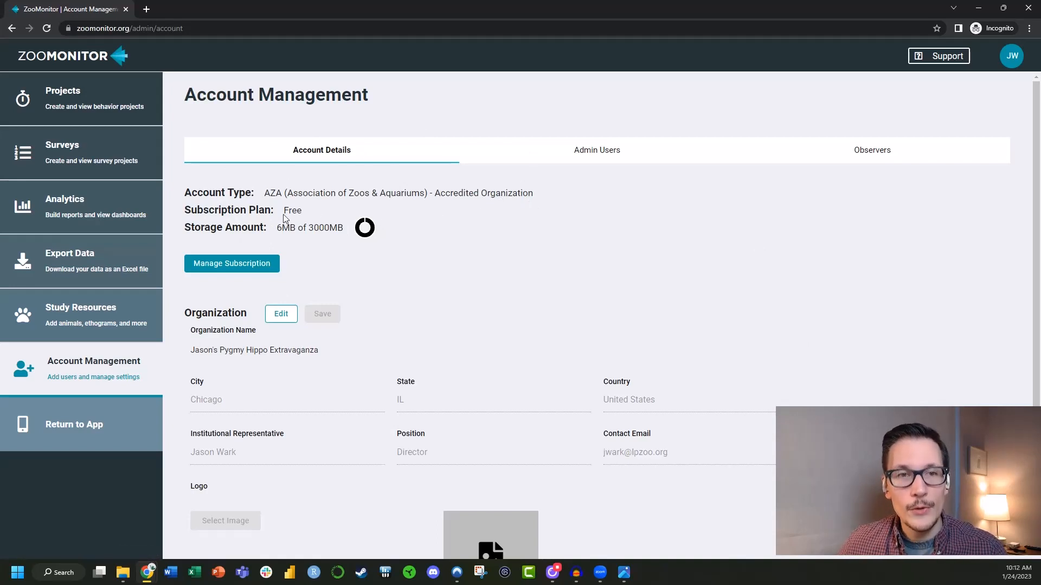
scroll(373, 349, "down", 1)
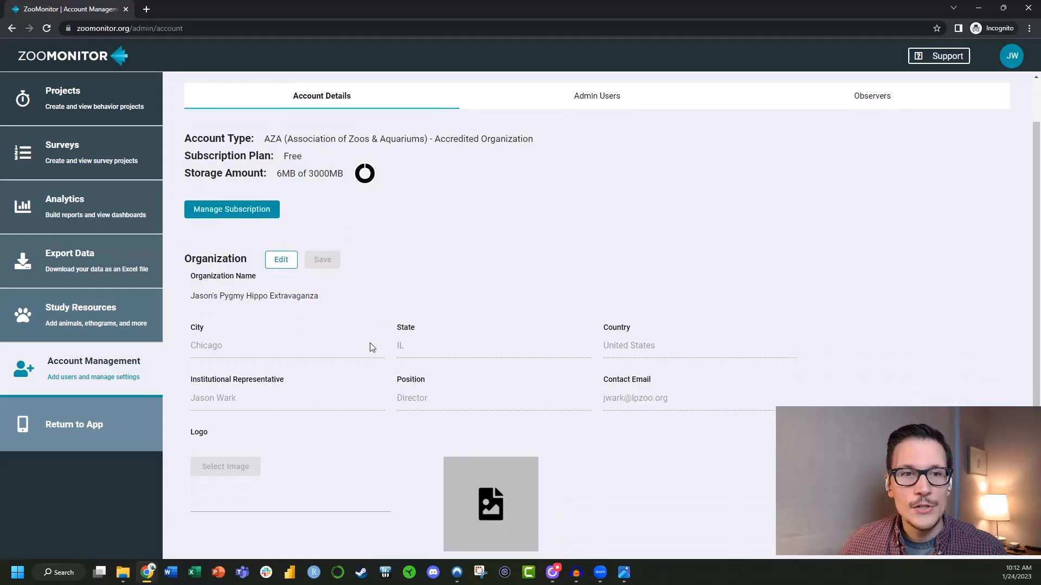
scroll(372, 347, "up", 1)
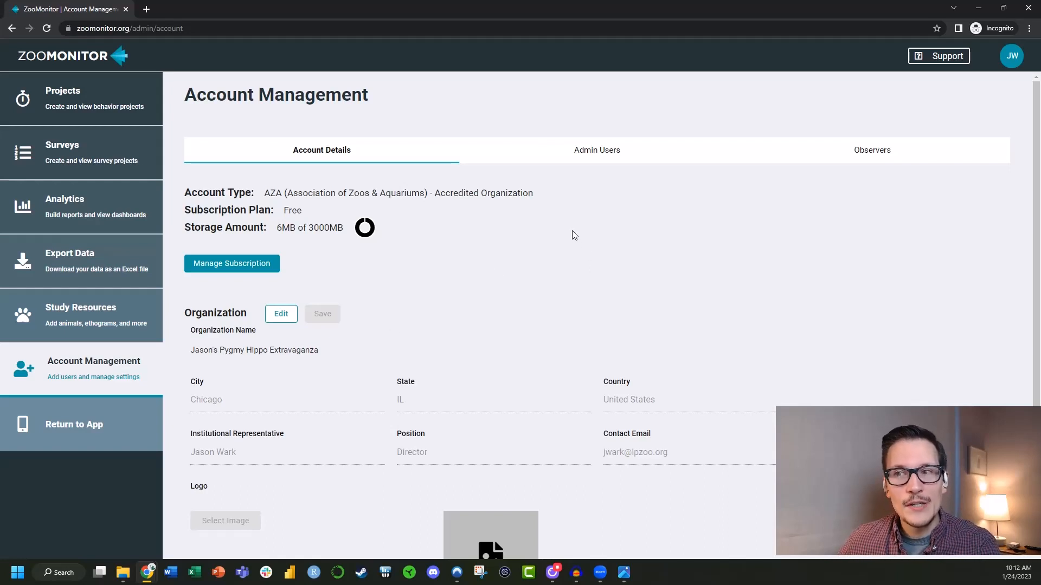
left_click(609, 158)
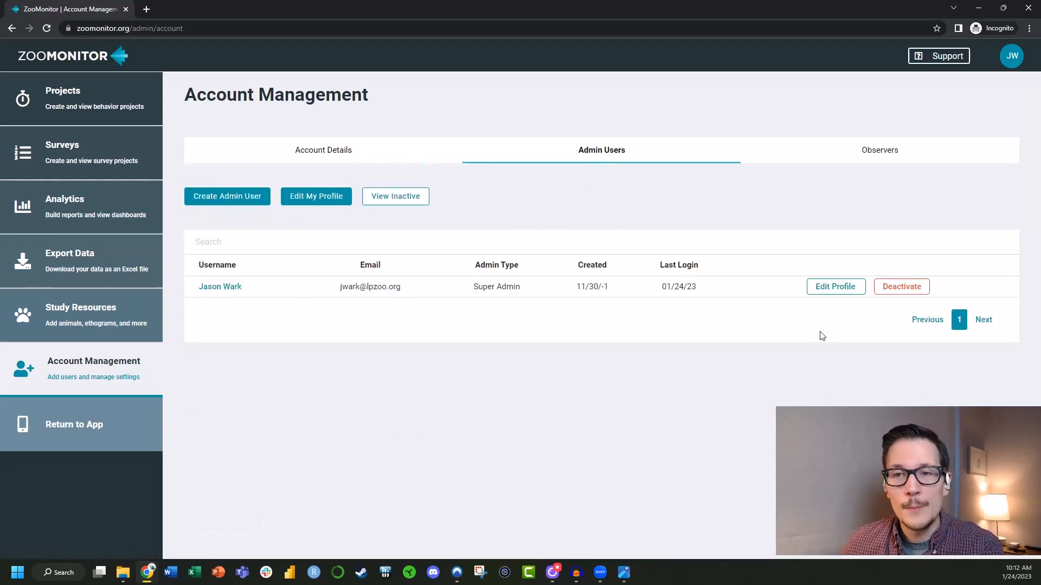
left_click(831, 292)
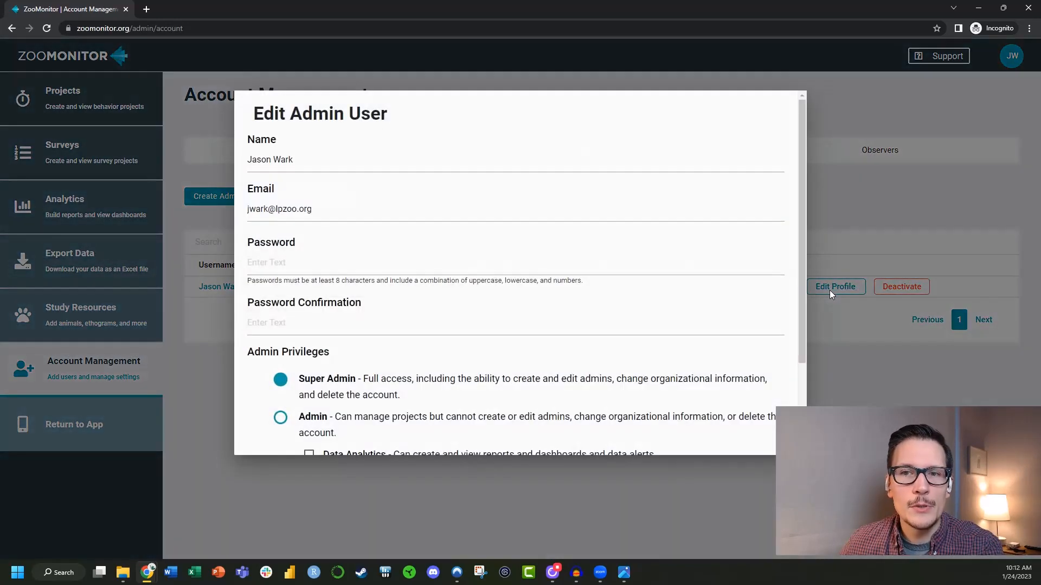
left_click(323, 261)
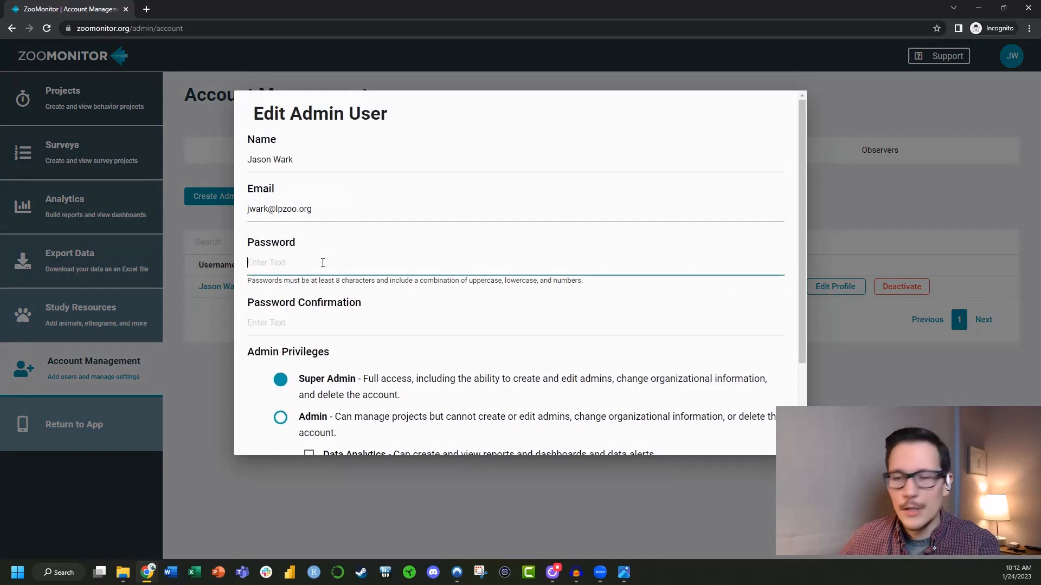
type("password")
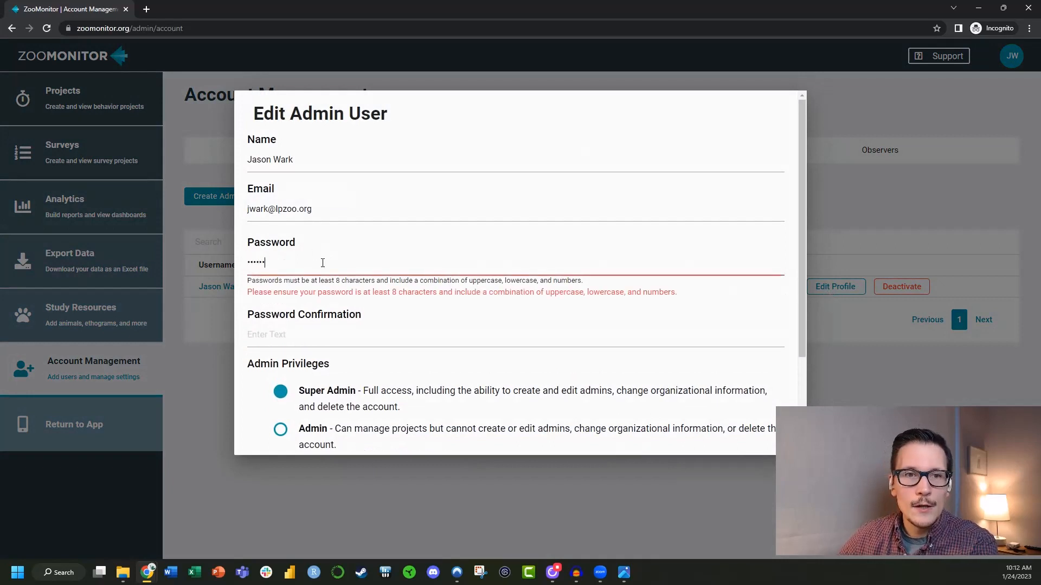
left_click(324, 327)
type("password")
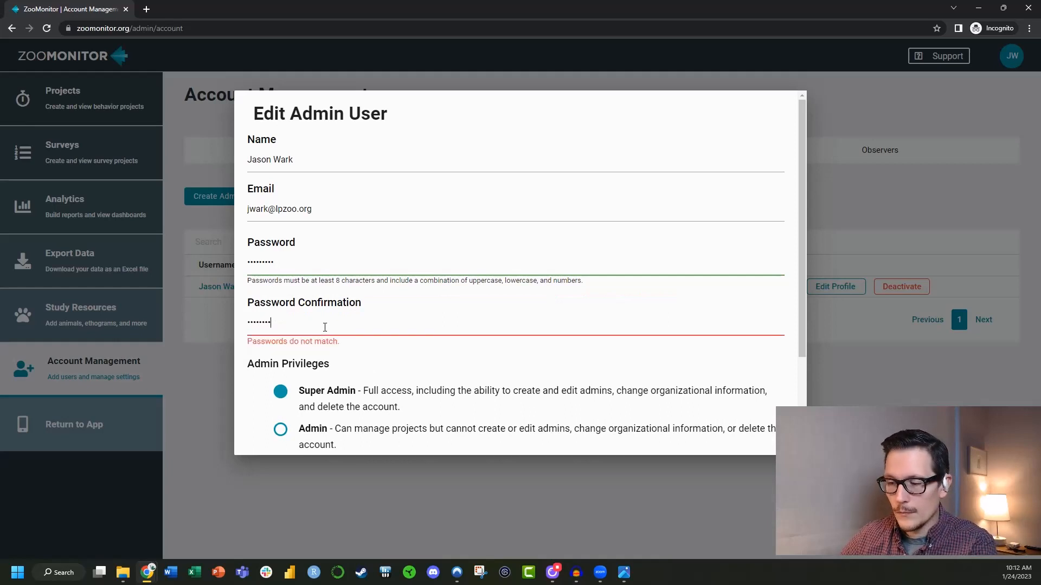
left_click(368, 373)
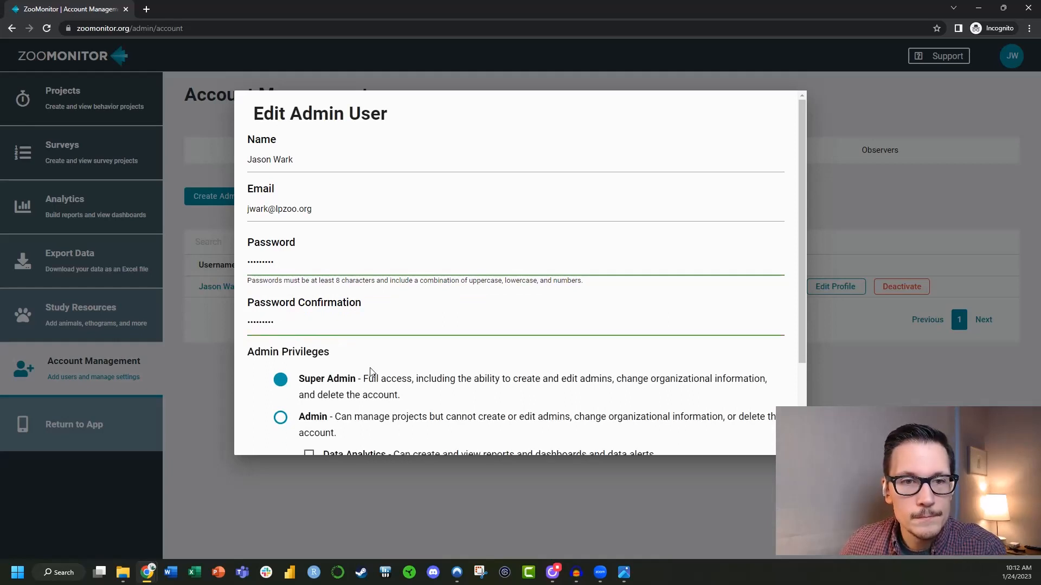
scroll(372, 365, "down", 2)
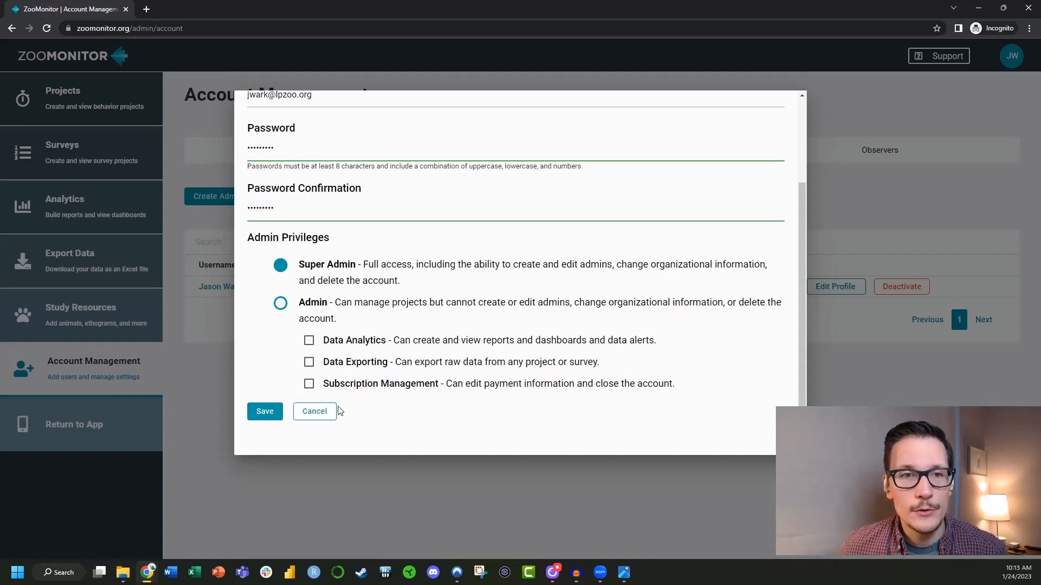
left_click(265, 414)
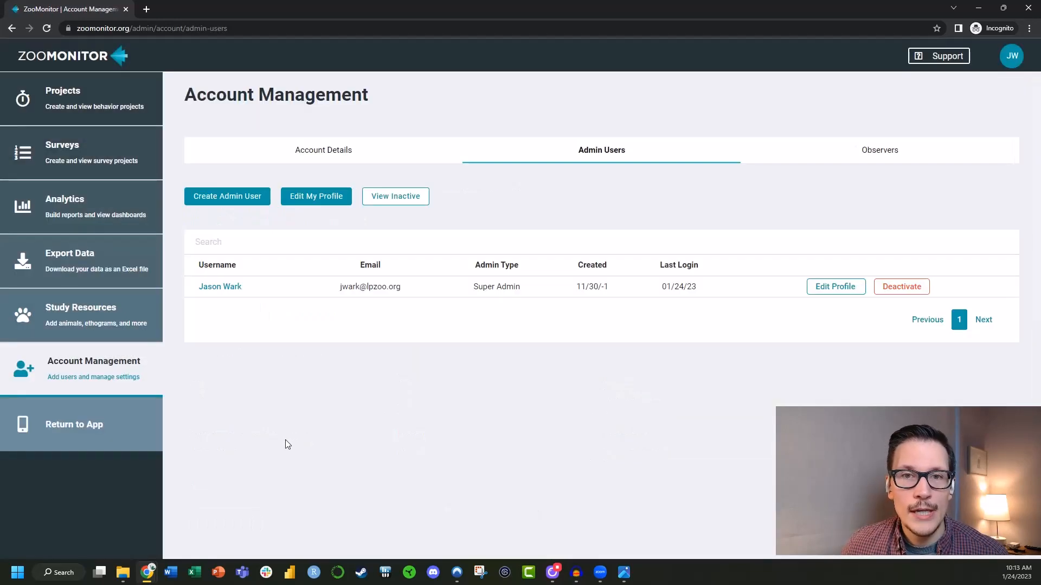
Create a new admin user, filling in the new admin's full name, e-mail address and password.
left_click(249, 190)
left_click(309, 160)
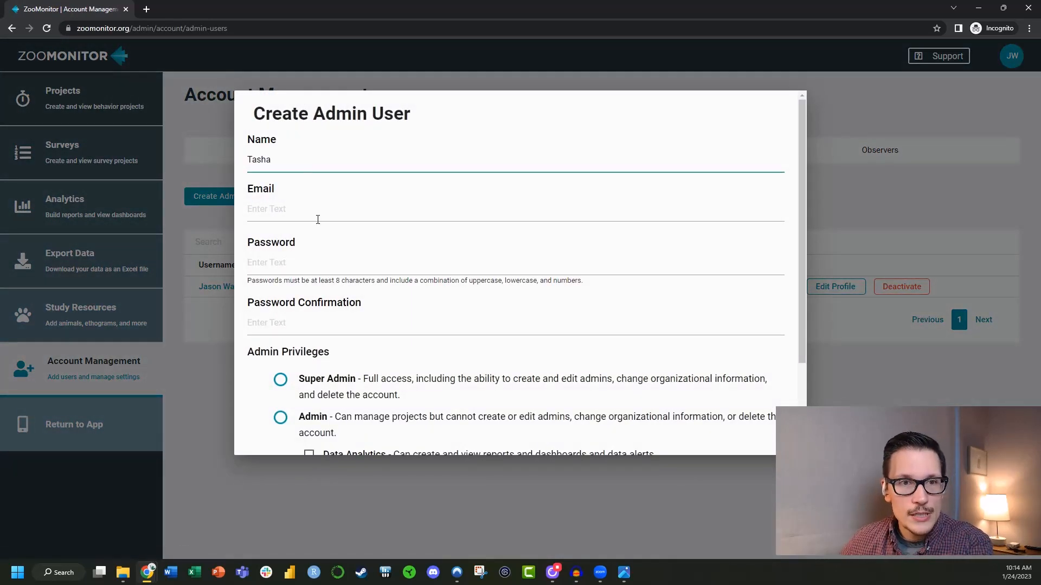
left_click(315, 214)
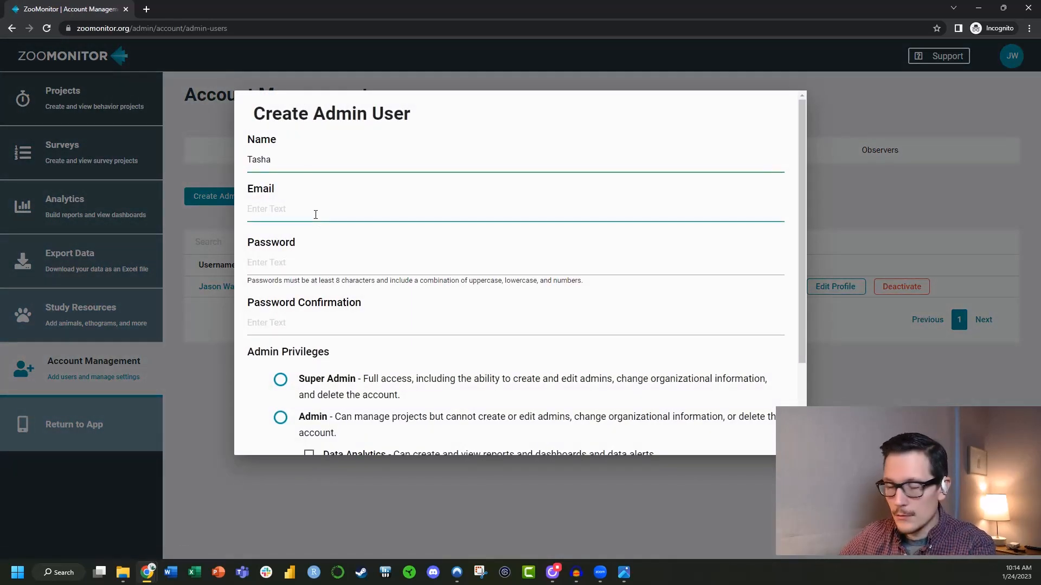
left_click(328, 161)
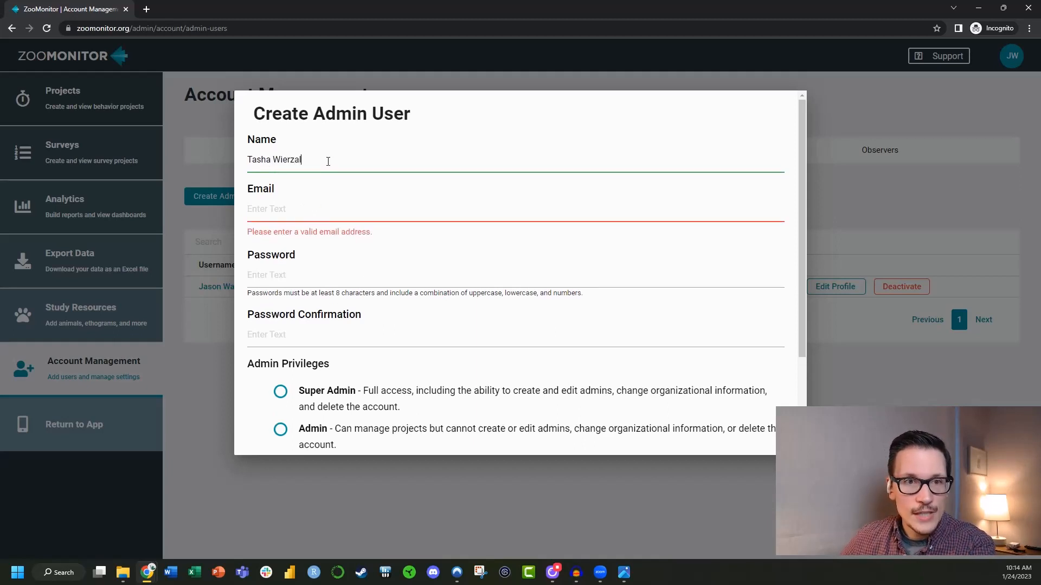
left_click(326, 214)
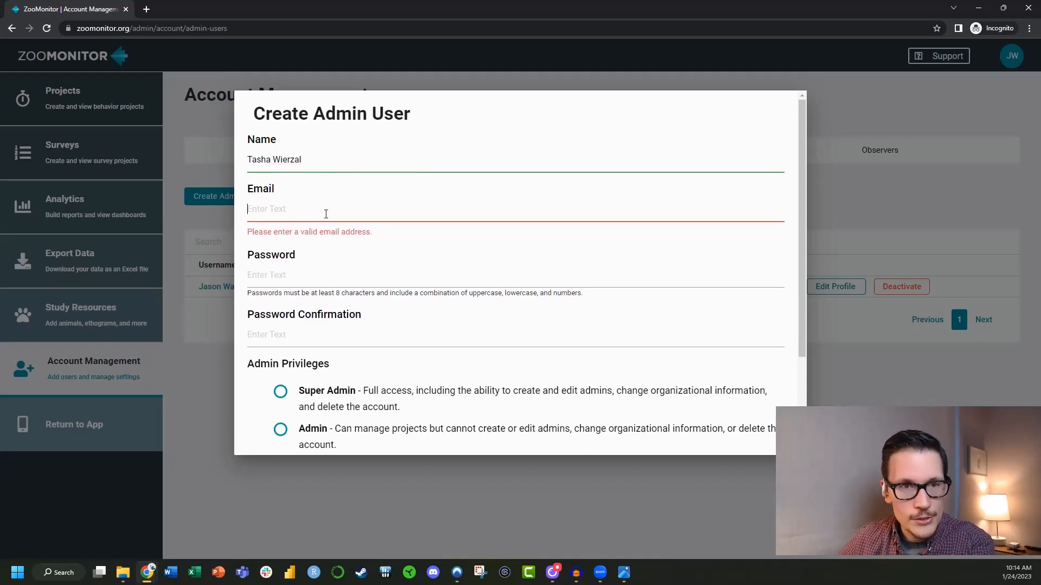
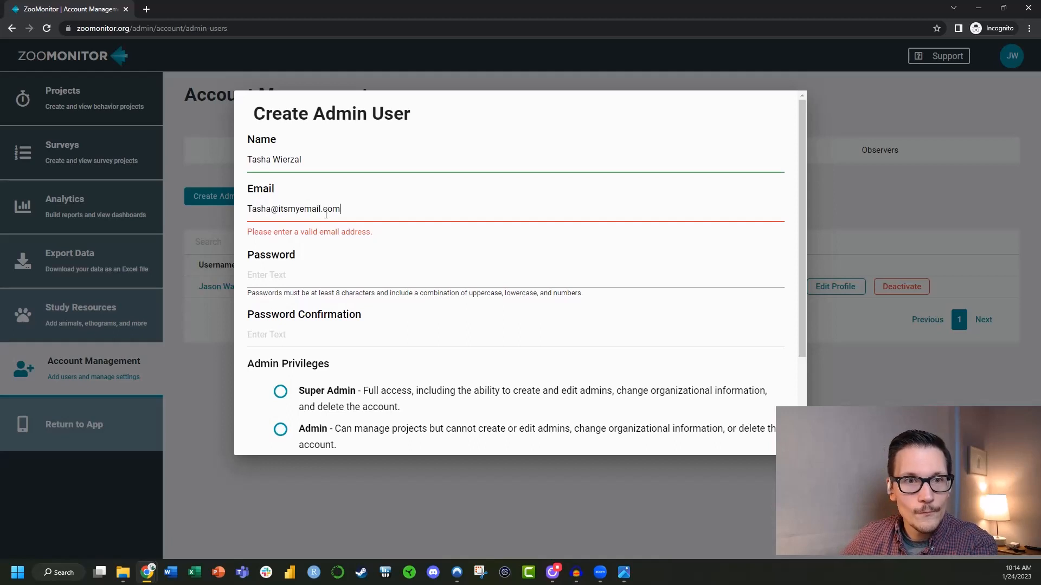
left_click(324, 265)
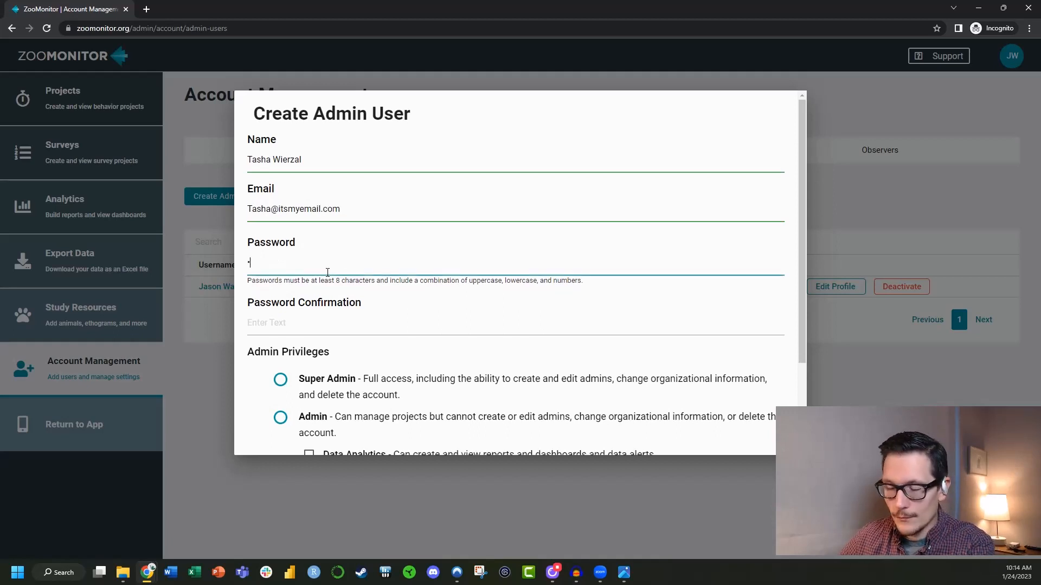
type("•••••••")
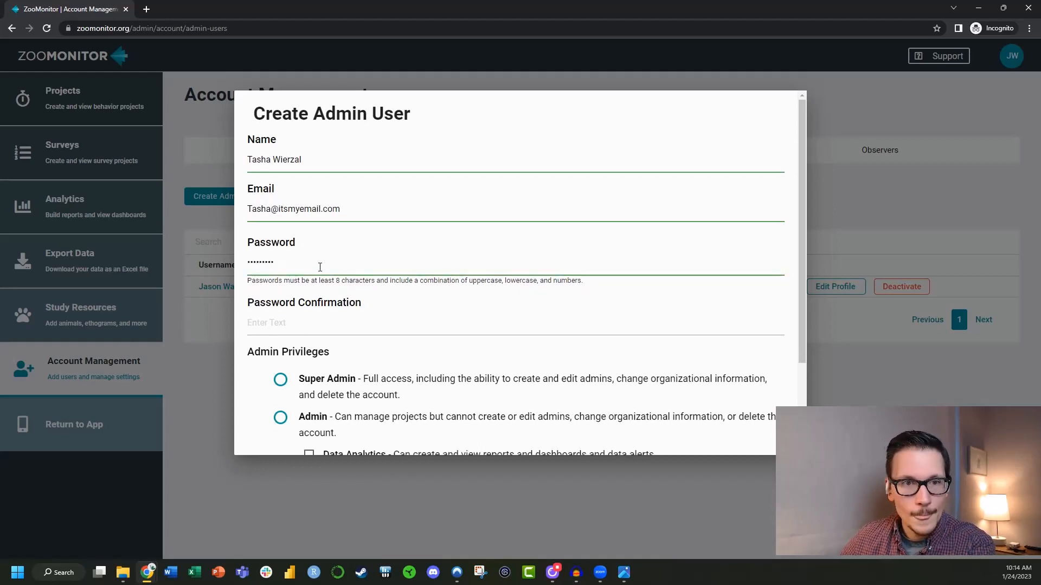
type("••••••••")
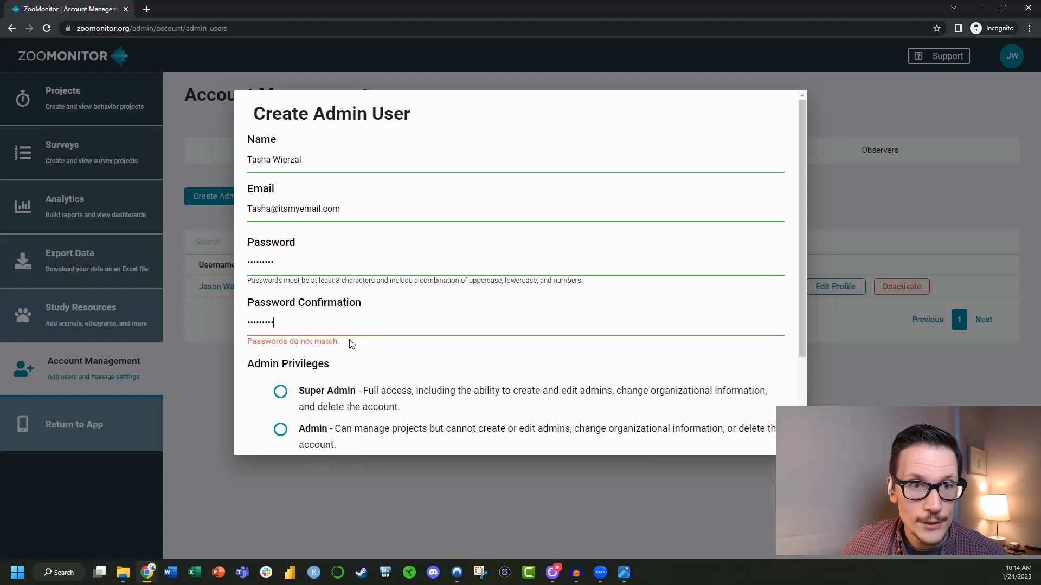
Give the new user Admin privileges with Data Analytics and Data Exporting access, and save.
scroll(352, 382, "down", 2)
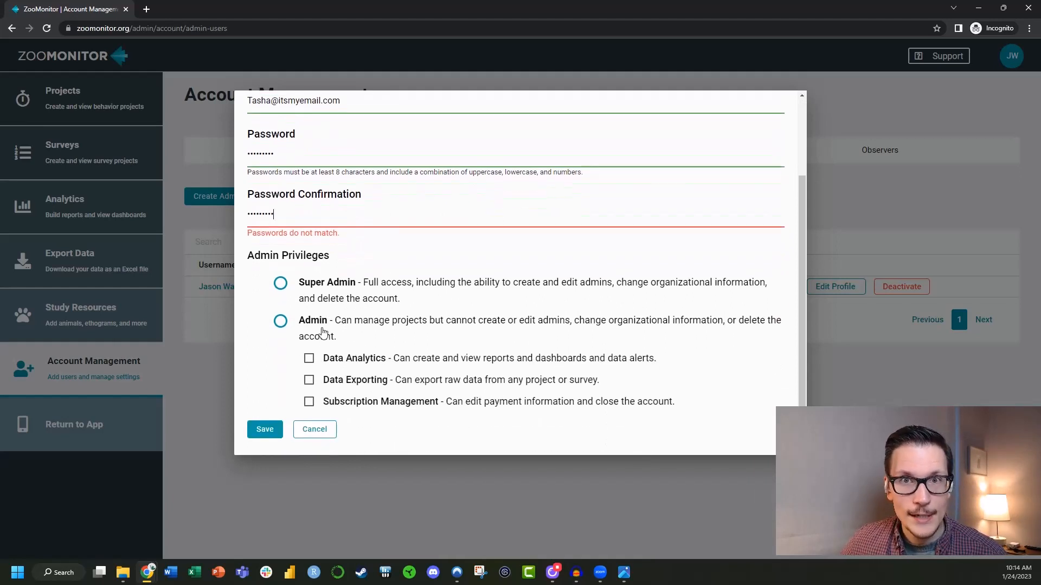
left_click(325, 324)
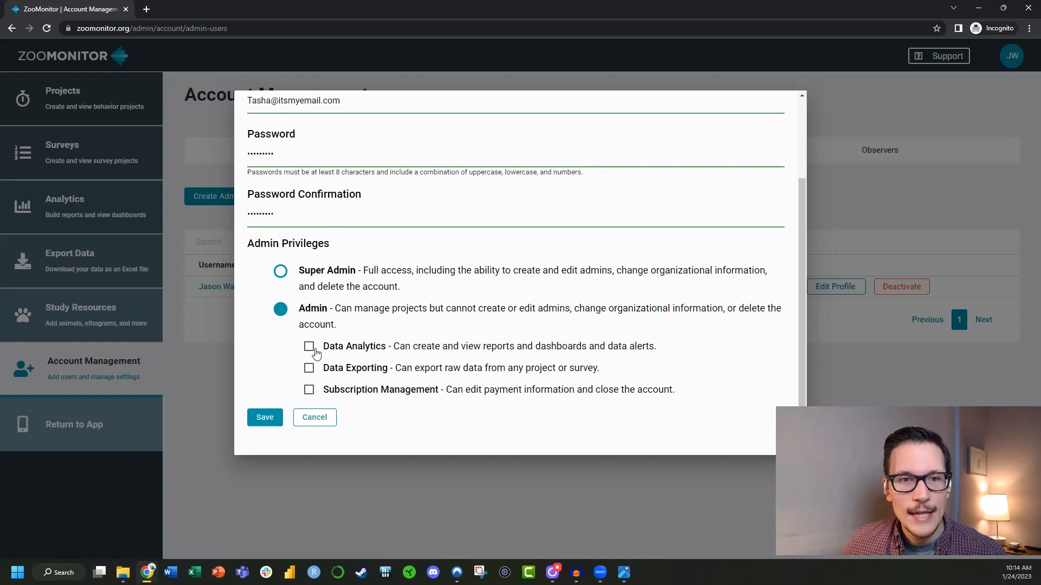
left_click(309, 346)
left_click(309, 372)
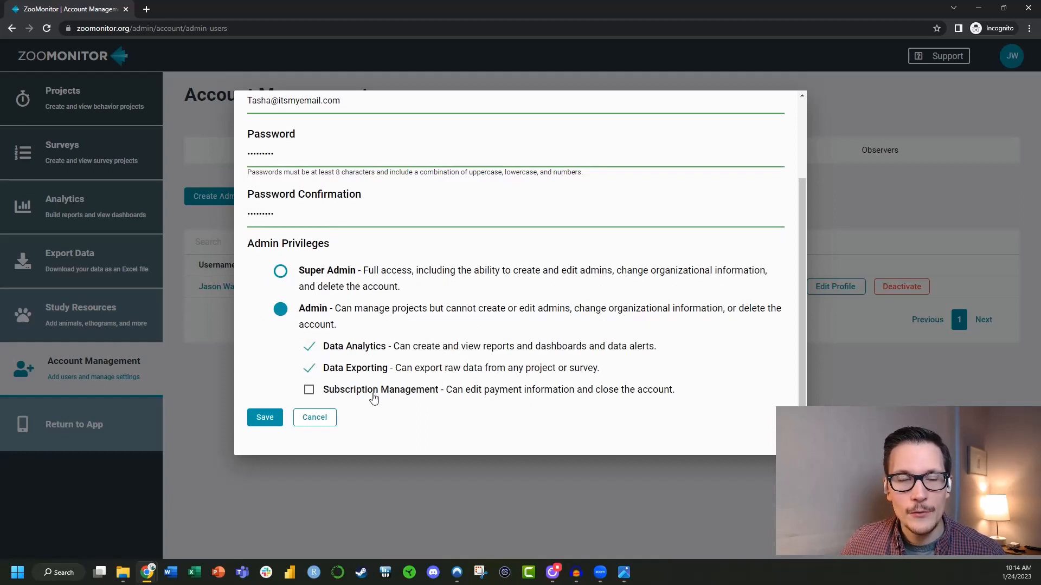
left_click(271, 426)
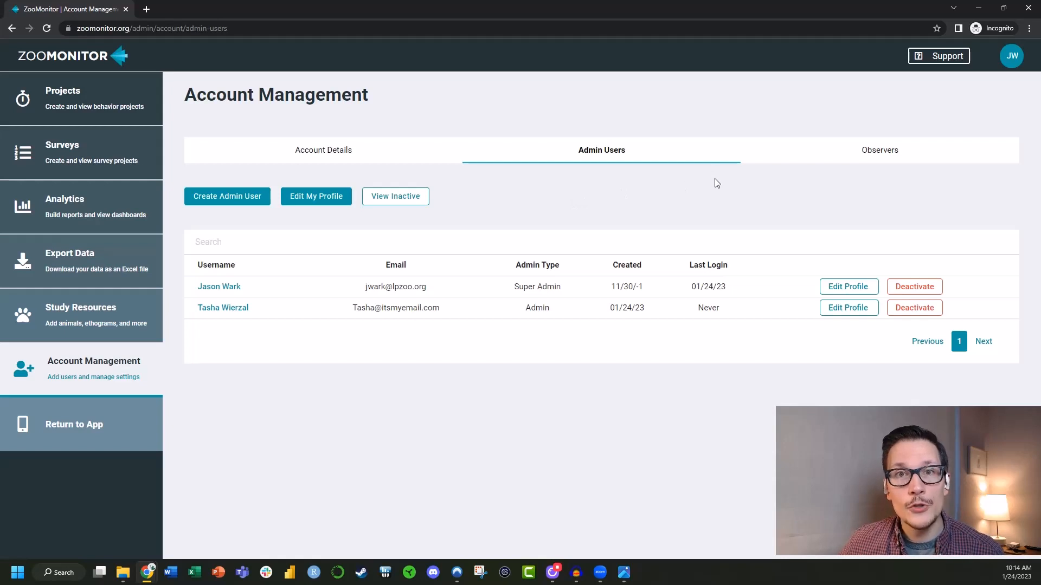
Show the Observers list, which has one observer with 0 total sessions.
left_click(898, 156)
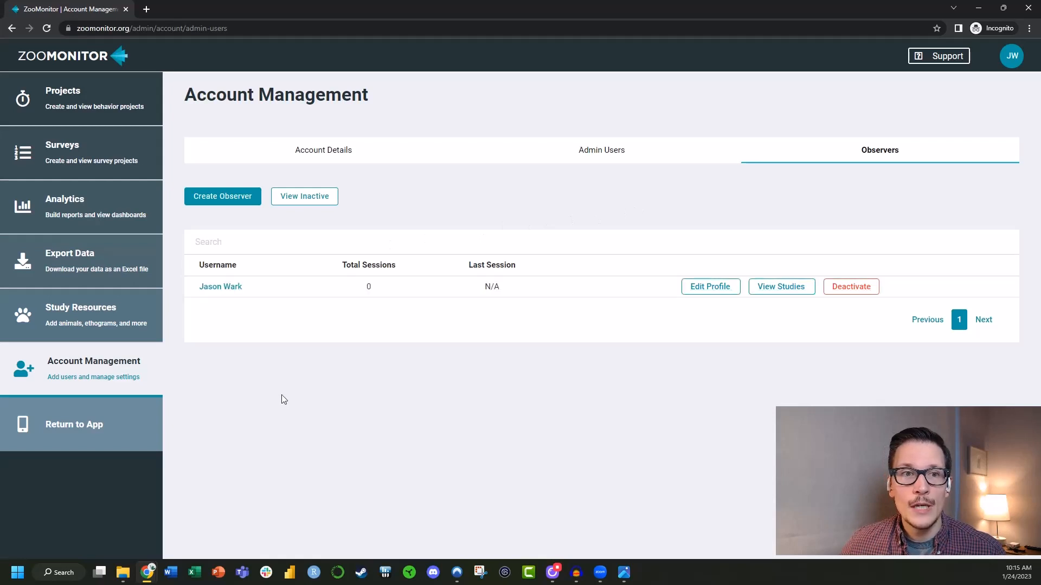
Create an observer, using the new team member's full name as the username.
left_click(241, 198)
left_click(302, 169)
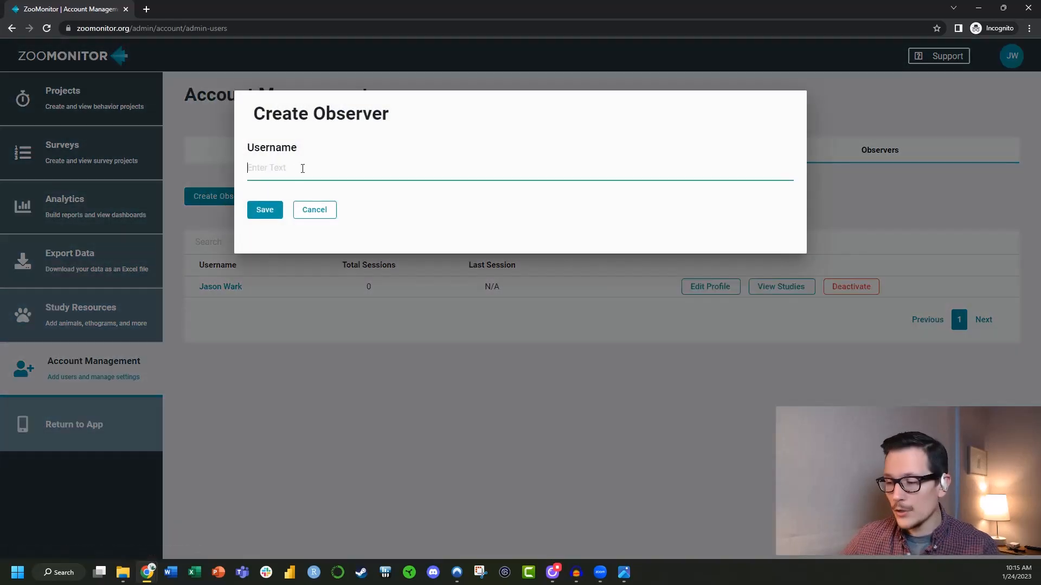
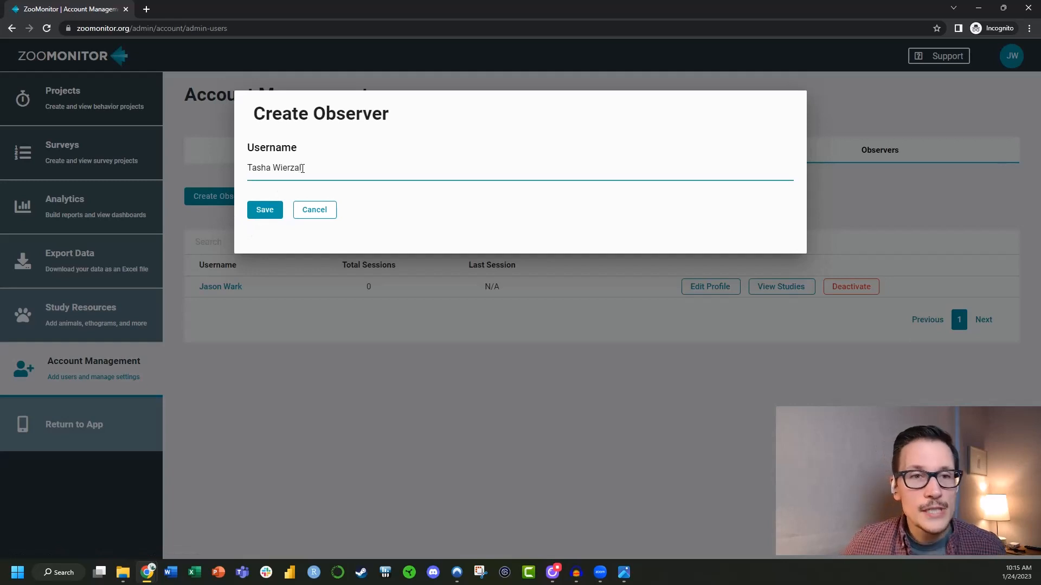
left_click(263, 212)
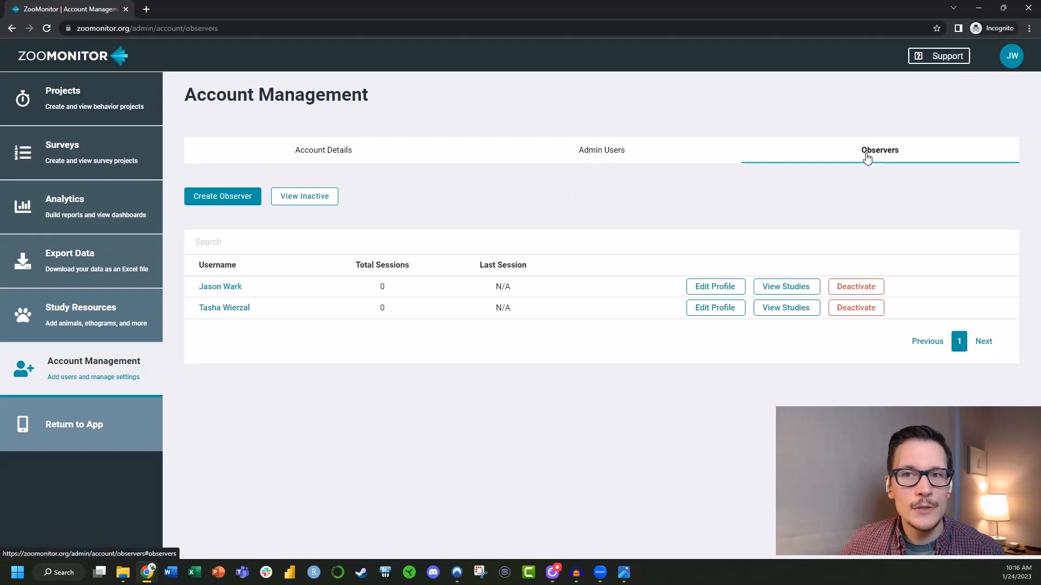
Save the Lincoln Park Zoo logo as the organization logo, then return to Projects.
left_click(321, 154)
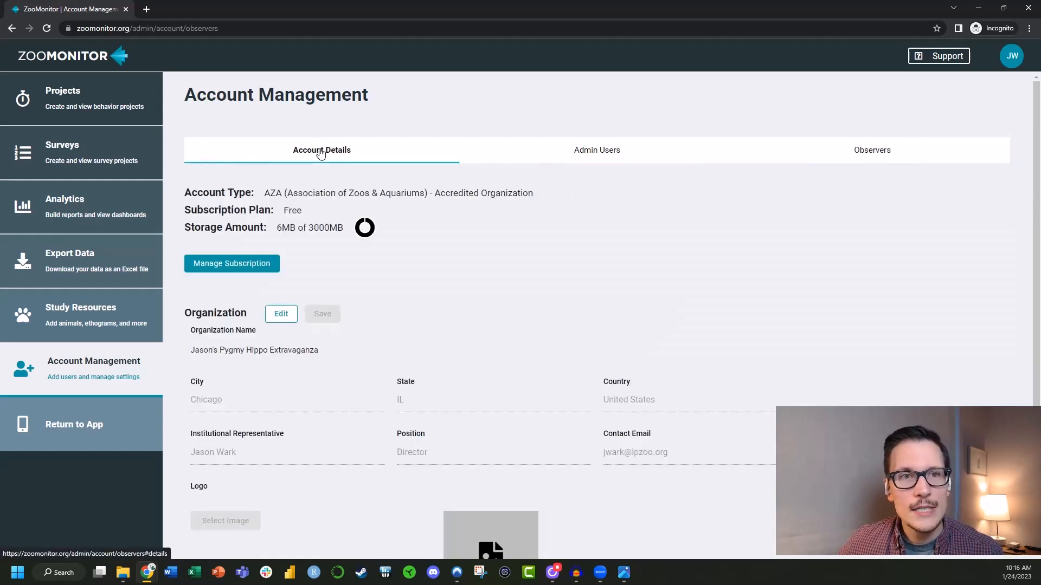
scroll(387, 307, "down", 1)
scroll(386, 303, "down", 2)
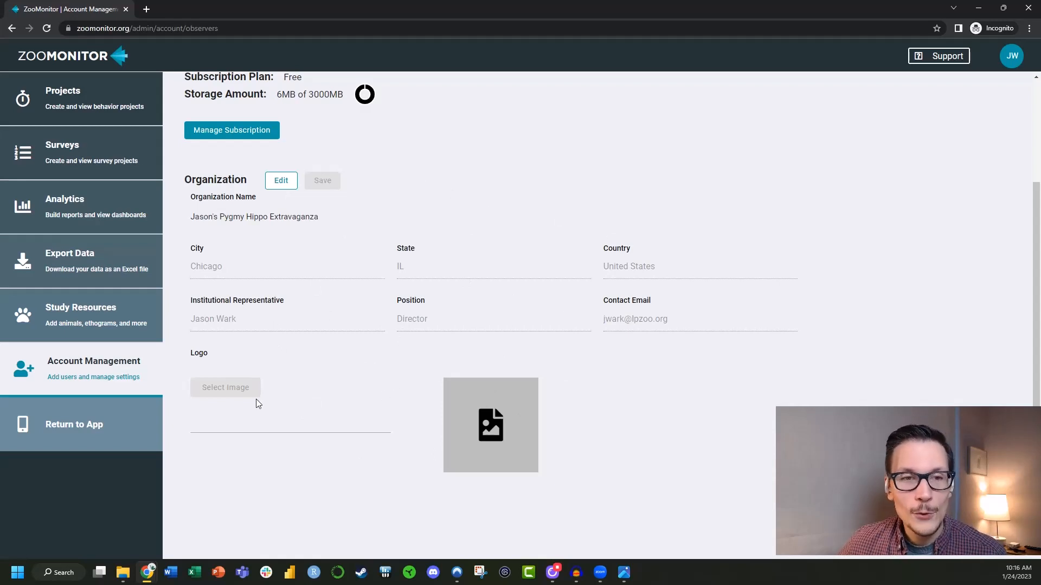
left_click(282, 182)
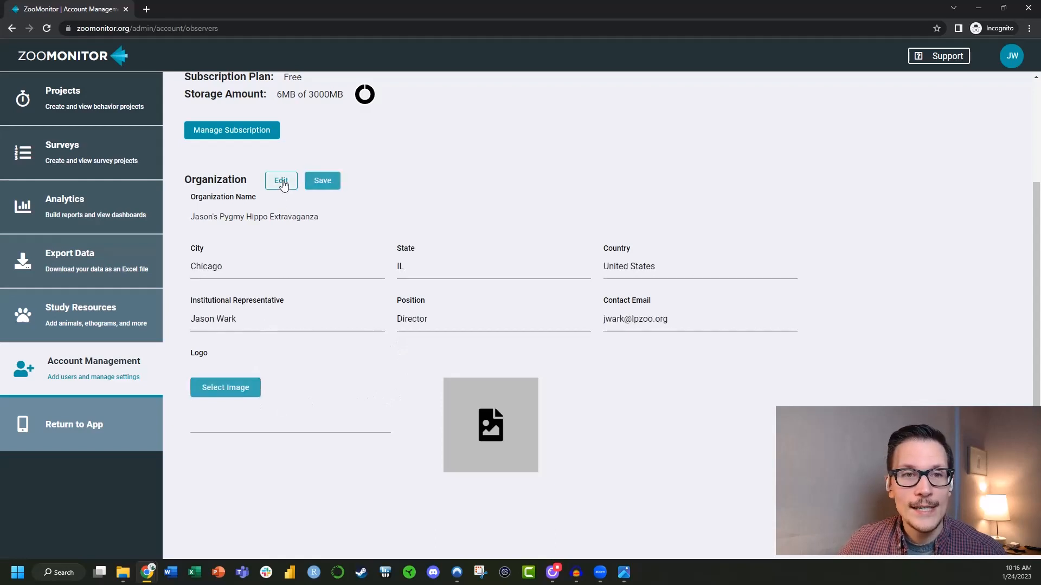
left_click(239, 389)
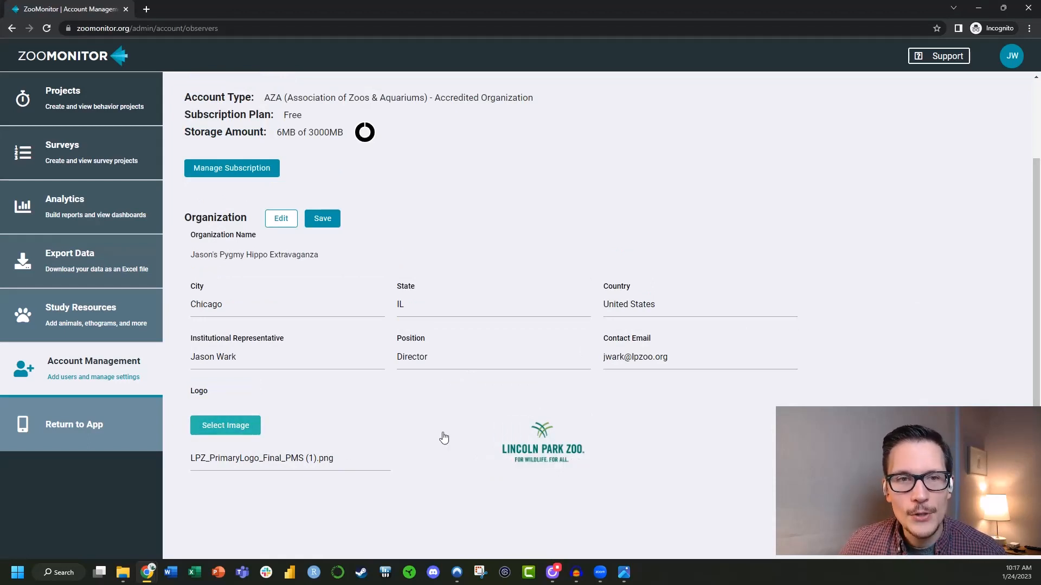
left_click(331, 219)
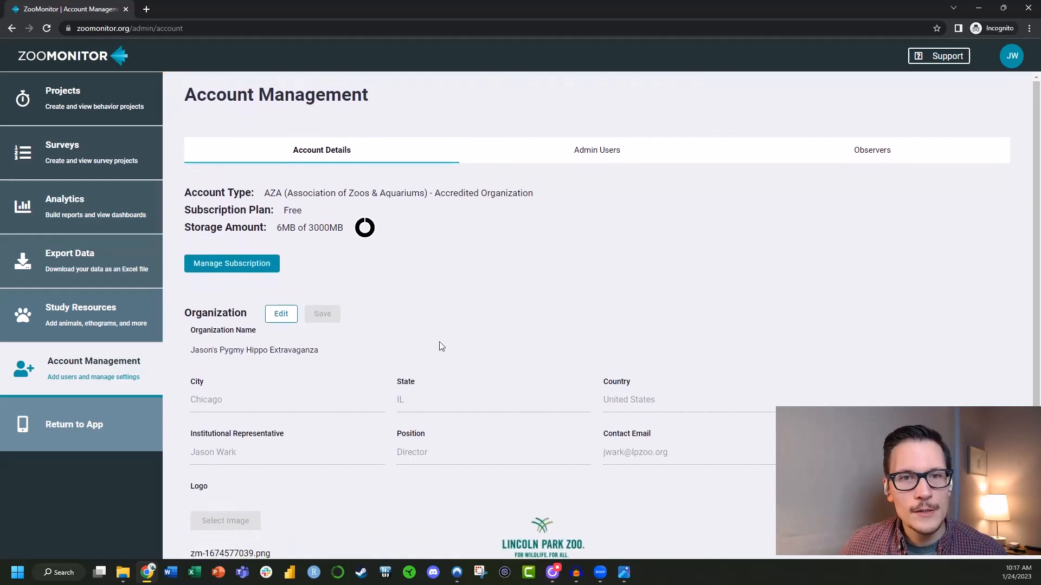
left_click(82, 111)
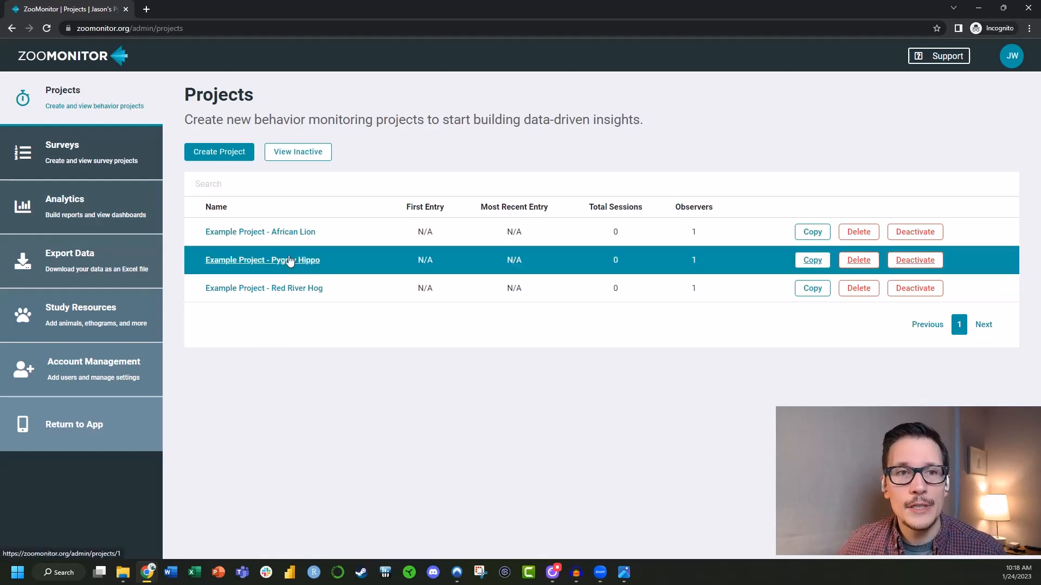
Begin creating a new project from the Projects list.
left_click(221, 156)
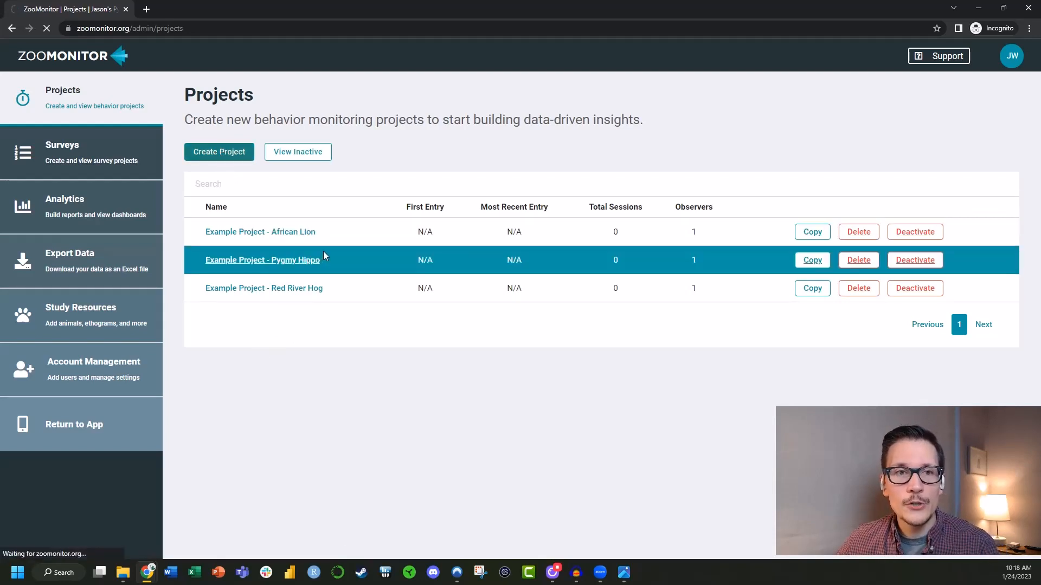
Name the new project 'Pygmy Hippo Monitoring Project'.
left_click(340, 194)
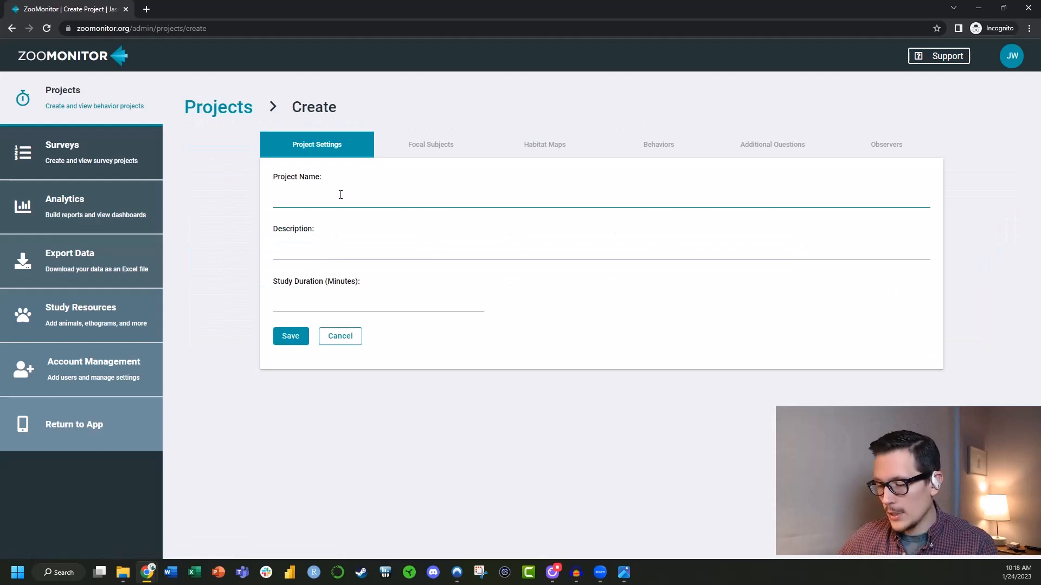
type("Pygmy Hippo MOnitor")
key("BackSpace")
key("BackSpace")
key("BackSpace")
key("BackSpace")
key("BackSpace")
type("toring")
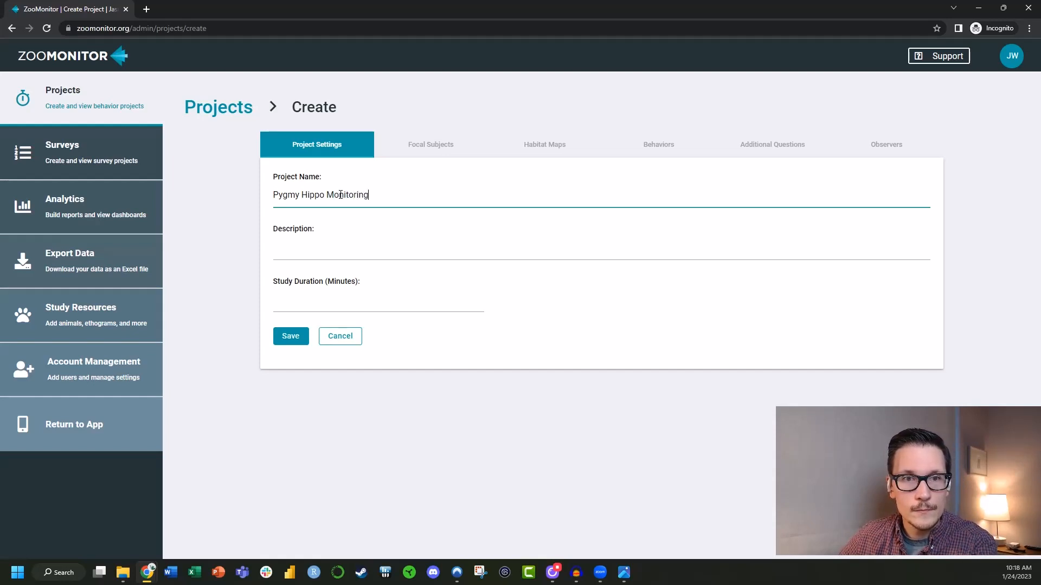
type(" Project")
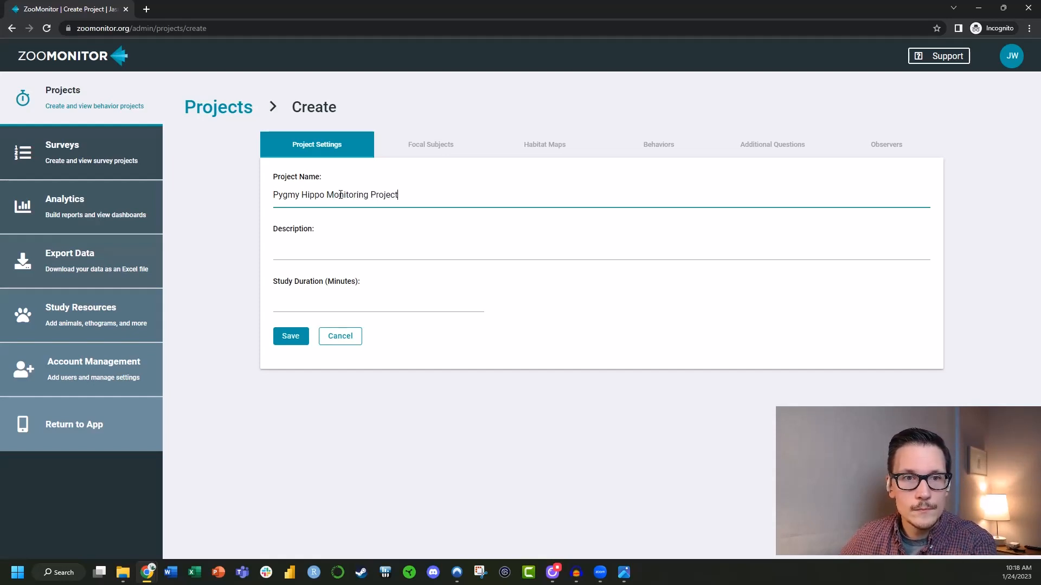
Set the study duration to 1 minute and save the project.
left_click(349, 300)
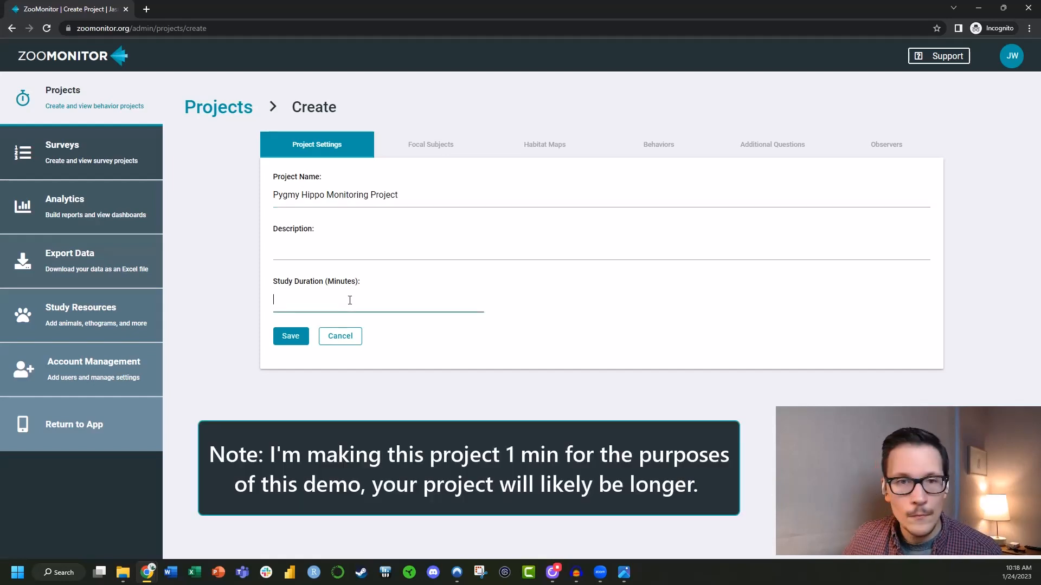
type("1")
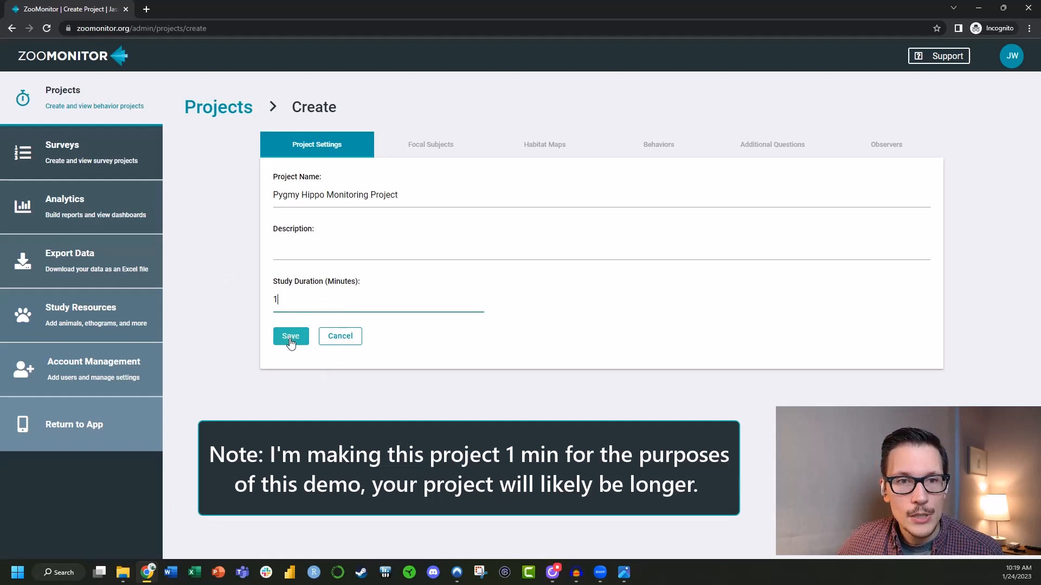
double_click(271, 302)
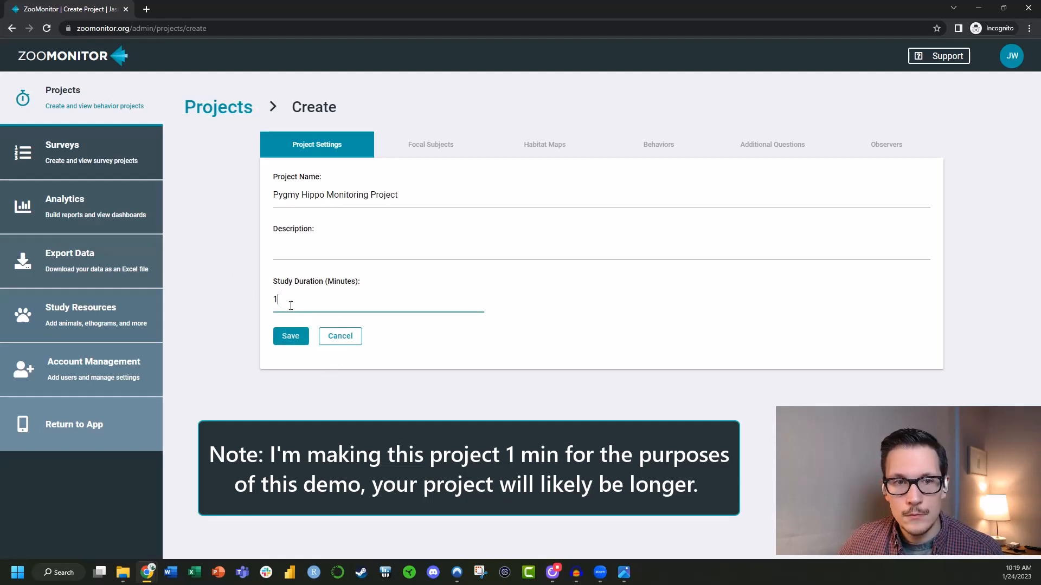
left_click(286, 335)
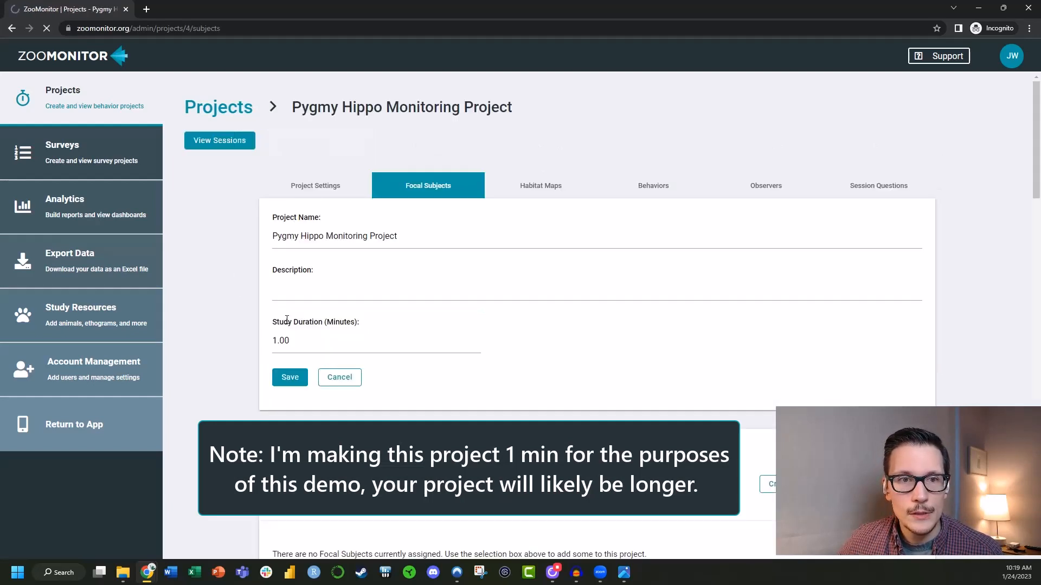
left_click(332, 187)
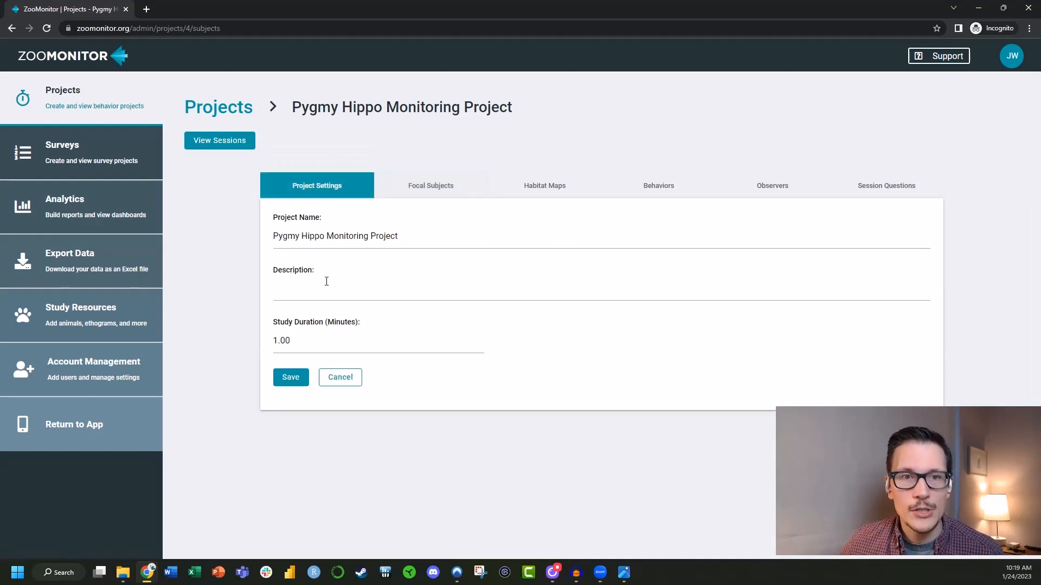
Add Annie the Pygmy Hippo to the project's active focal subjects.
left_click(417, 195)
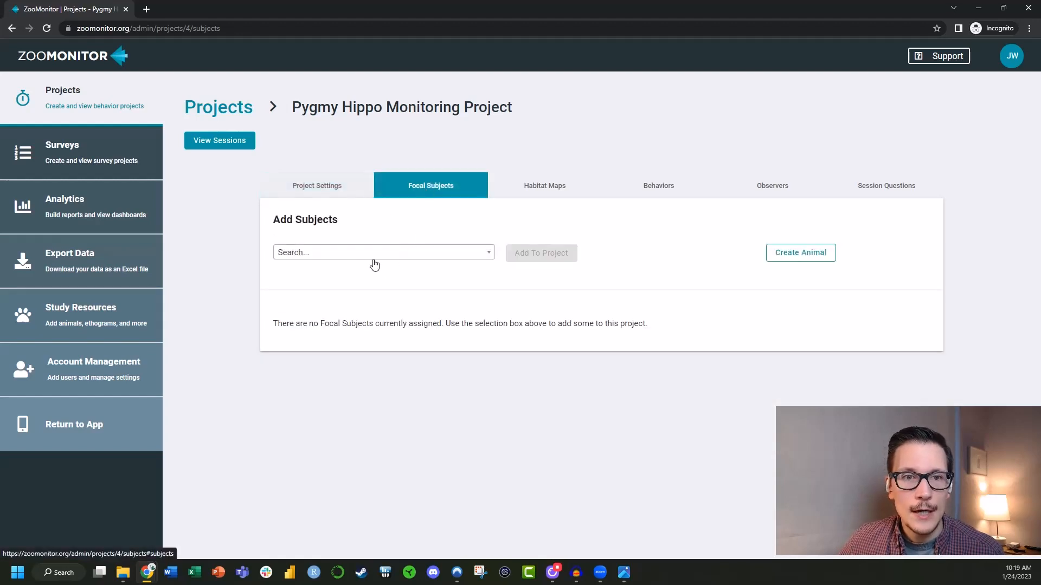
left_click(347, 259)
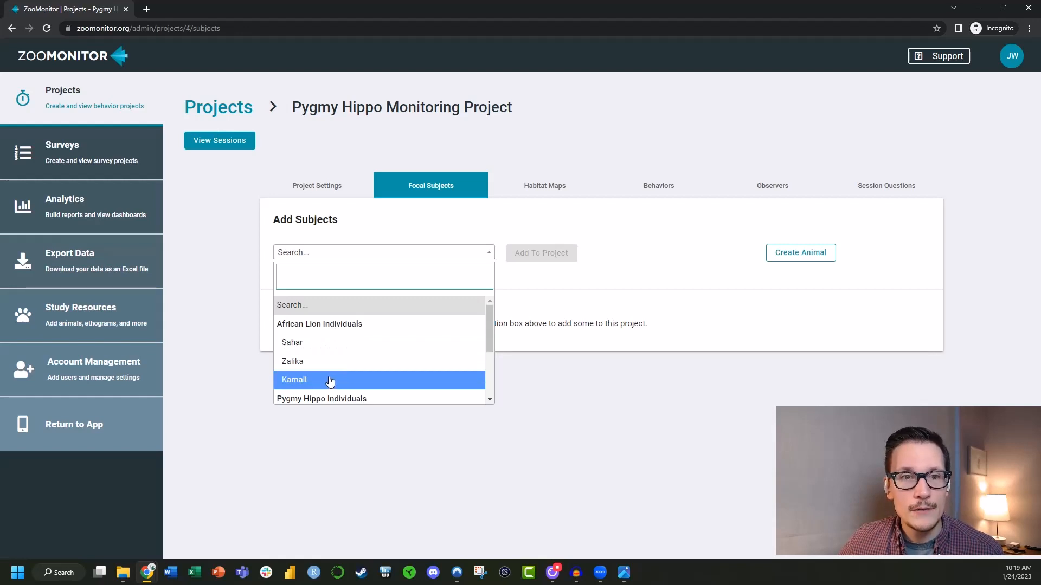
scroll(320, 381, "down", 2)
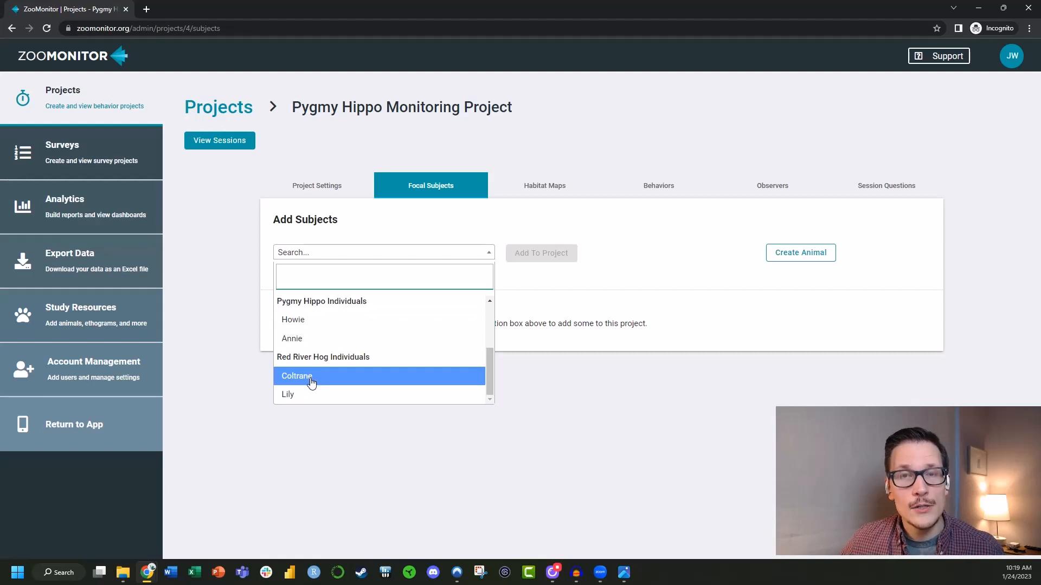
left_click(307, 344)
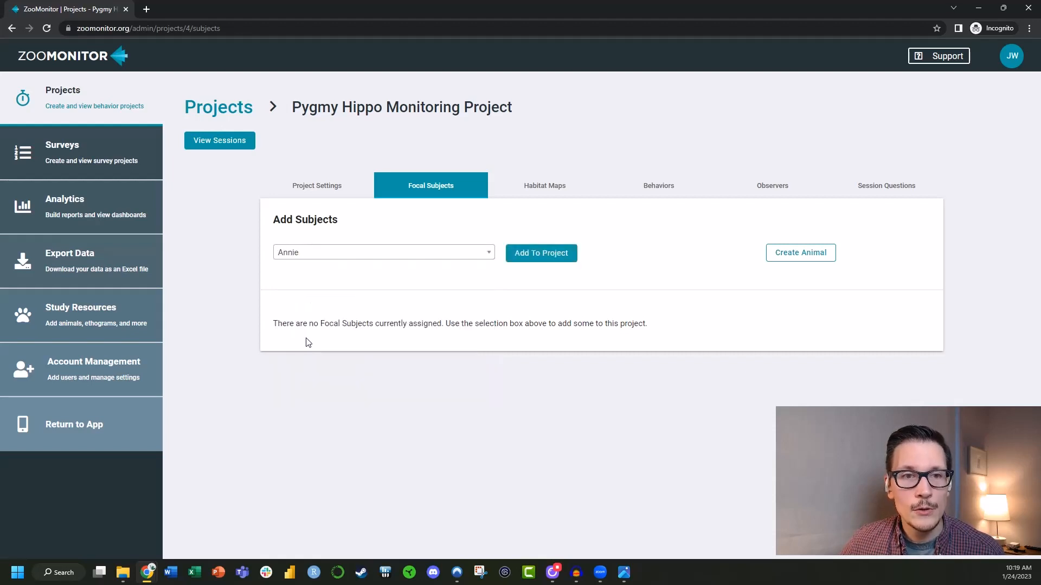
left_click(545, 261)
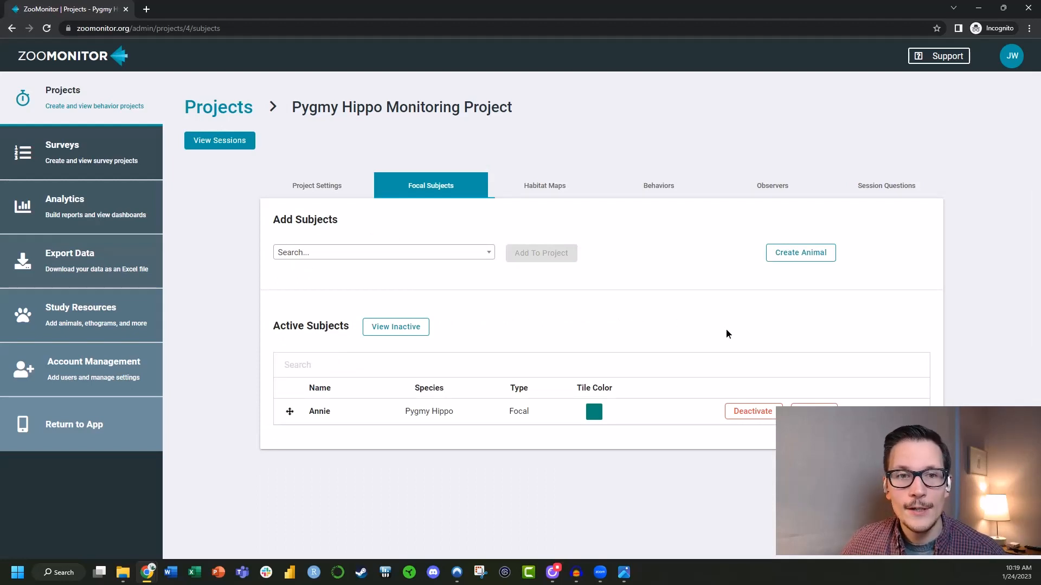
left_click(811, 256)
Name the new animal Pogo and set its species to Pygmy Hippo.
left_click(312, 168)
type("Pogo")
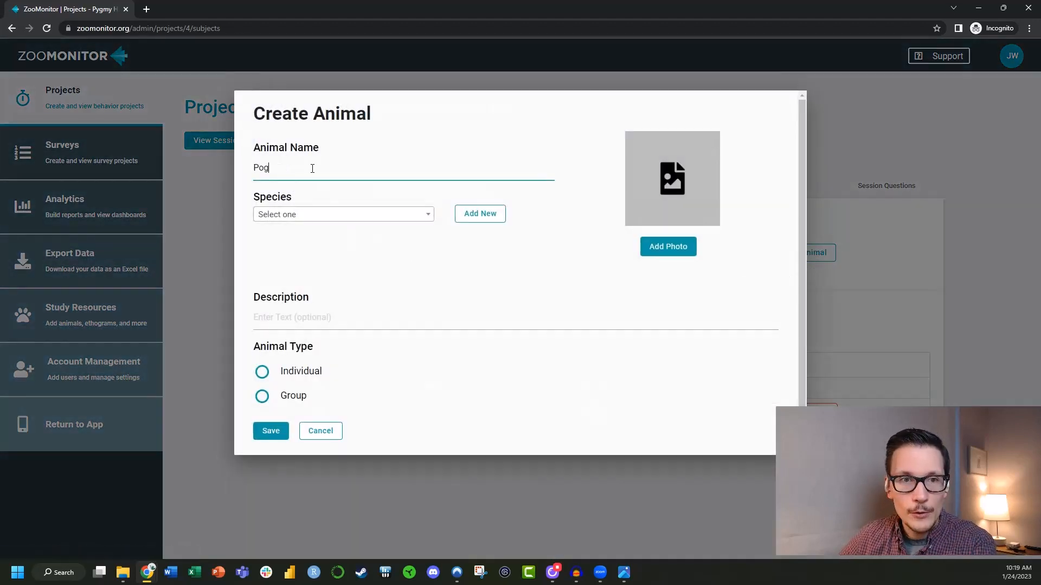
left_click(344, 221)
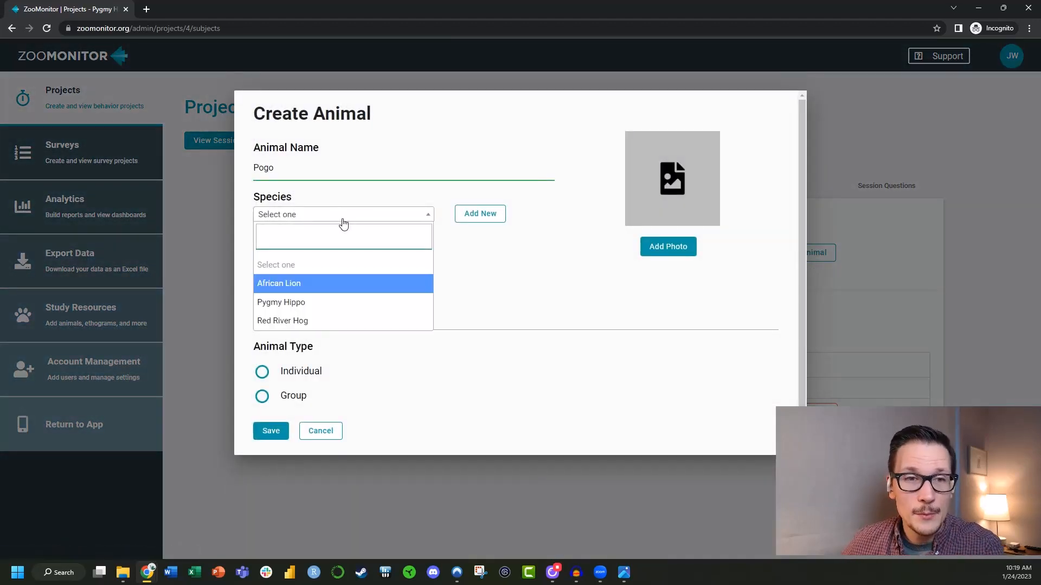
left_click(319, 305)
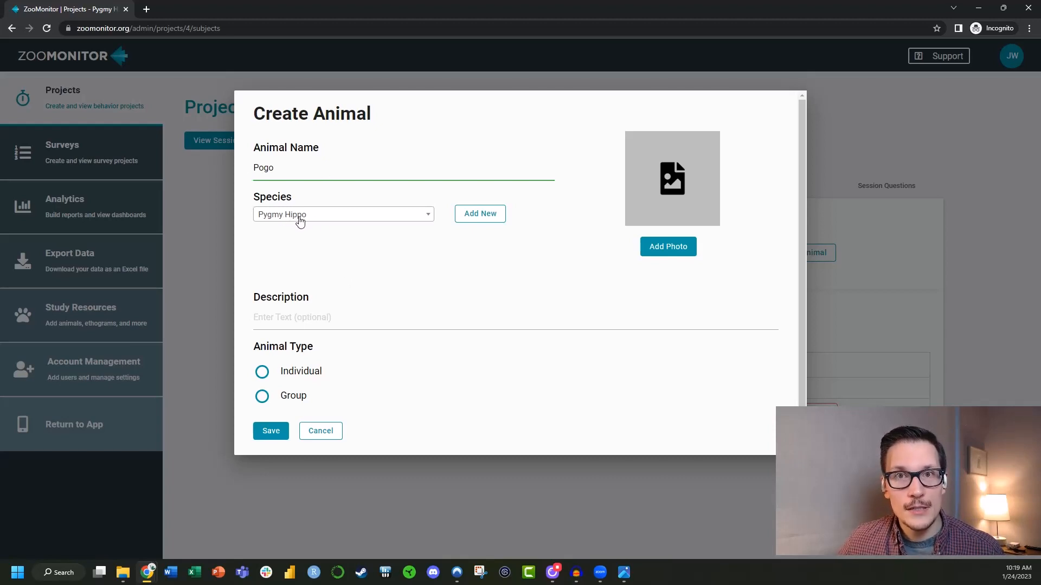
left_click(300, 218)
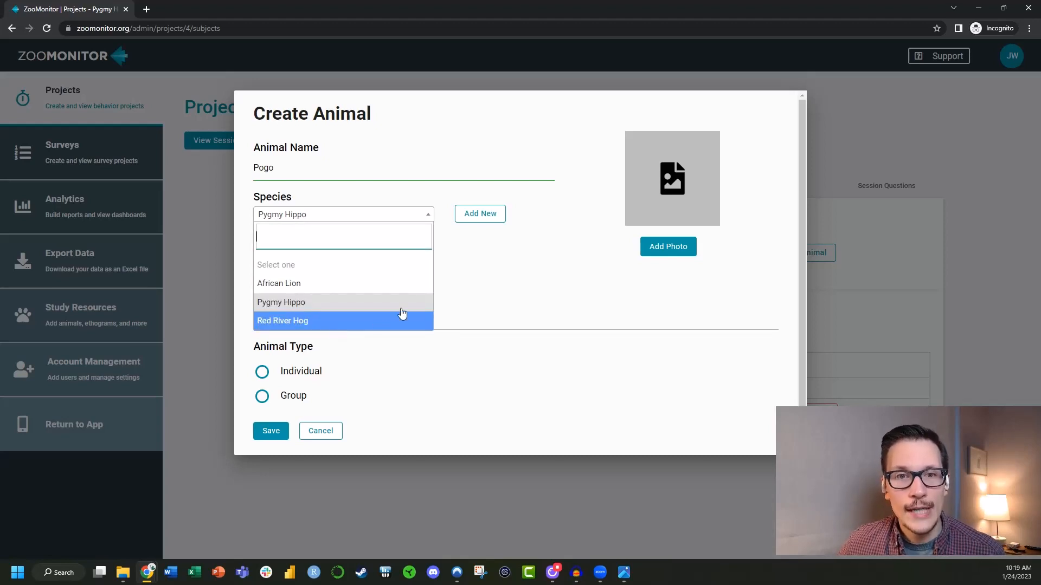
left_click(495, 271)
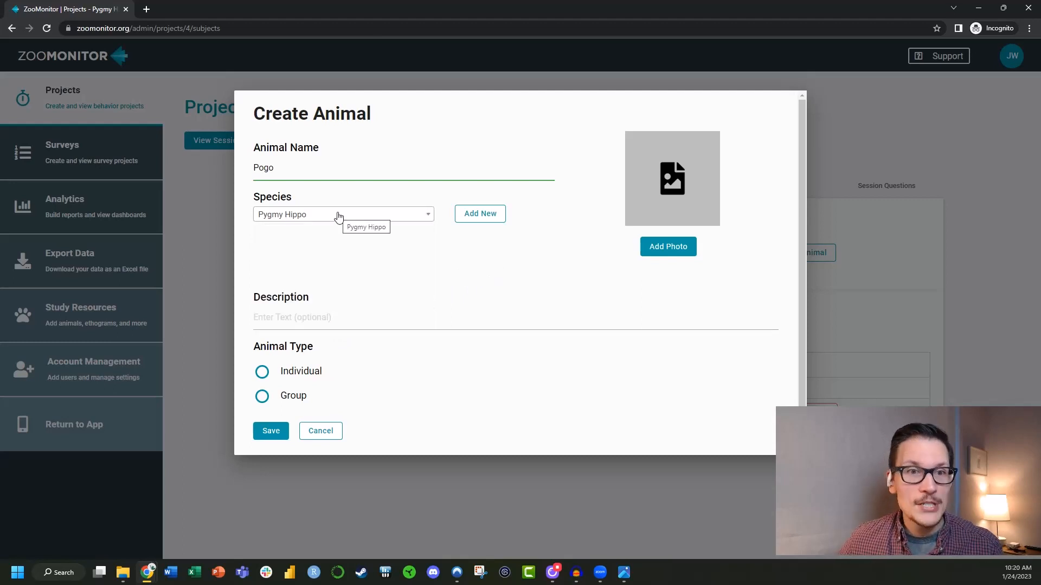
left_click(479, 217)
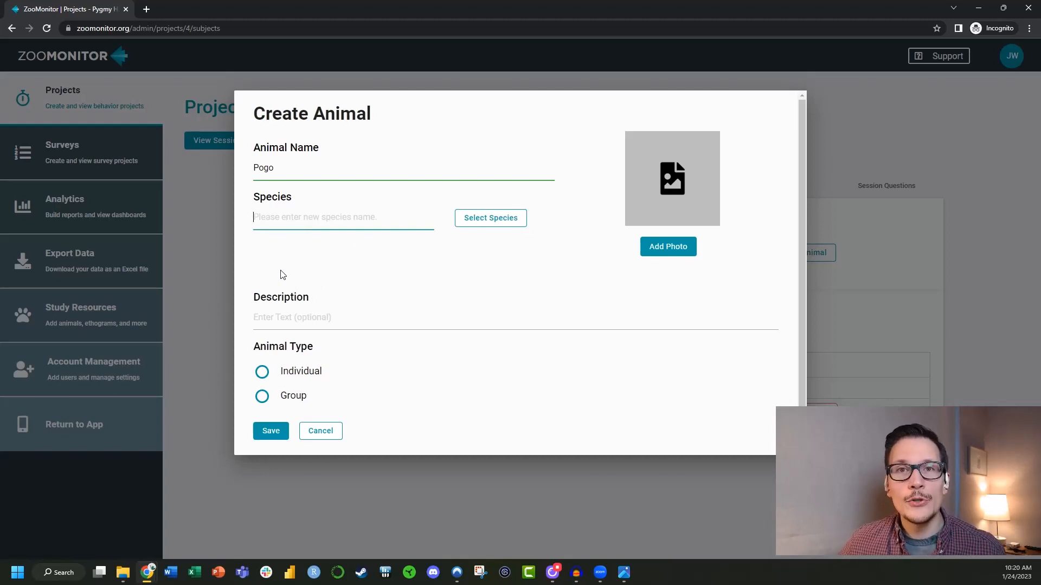
left_click(478, 221)
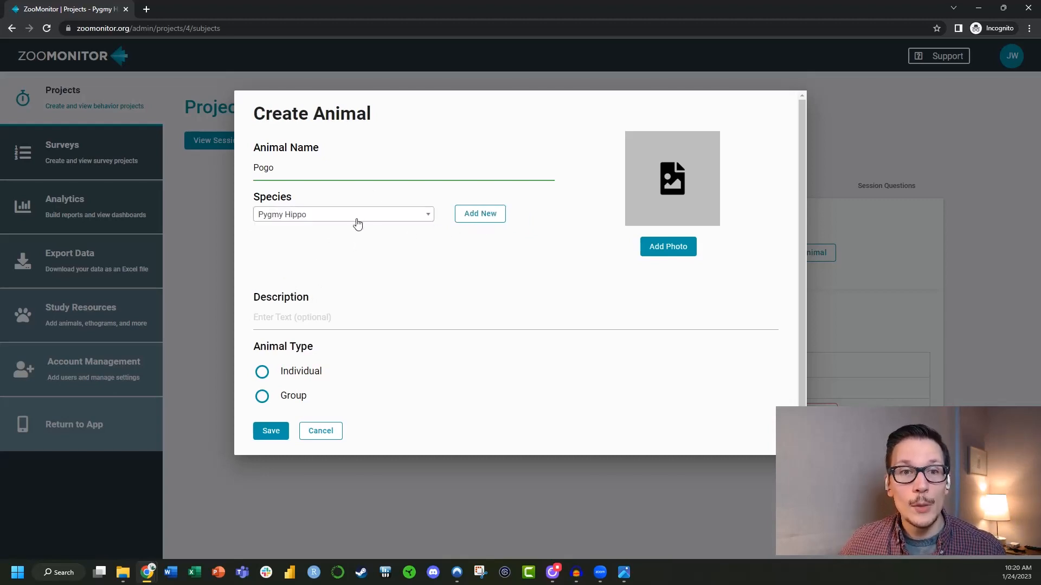
left_click(357, 217)
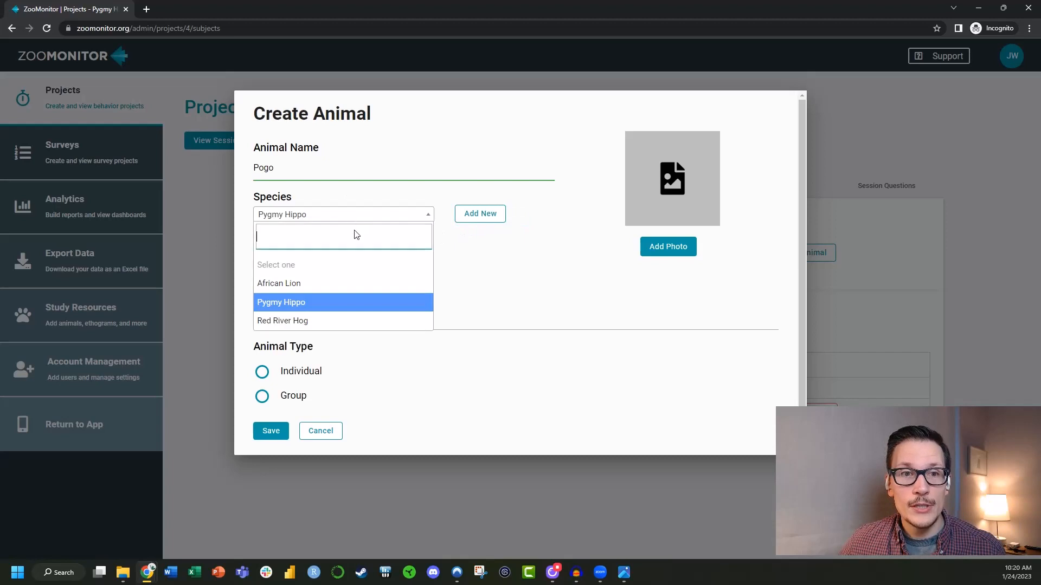
left_click(488, 269)
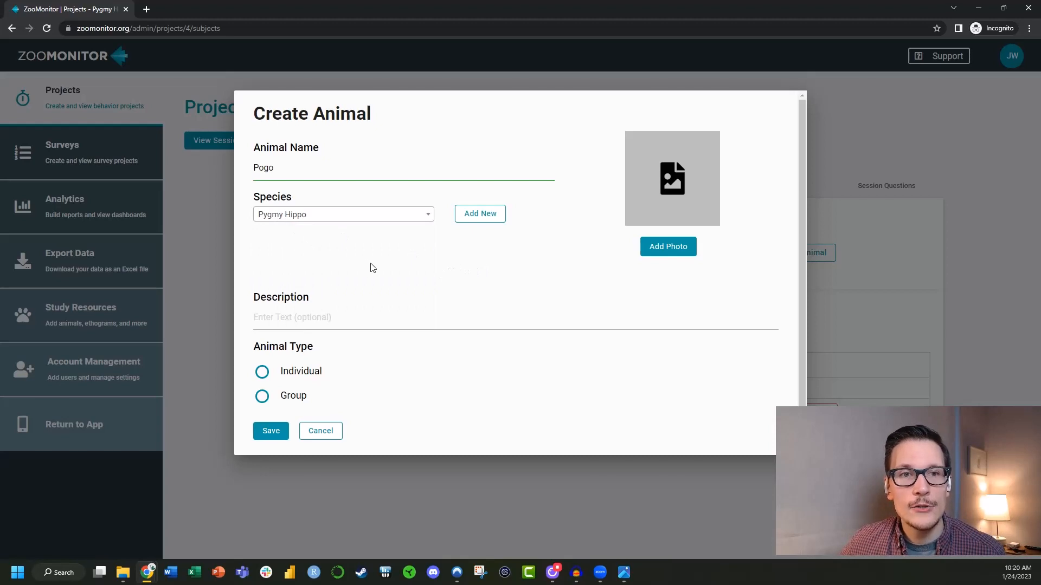
Attach the Pygmy Hippo photo to Pogo.
left_click(665, 248)
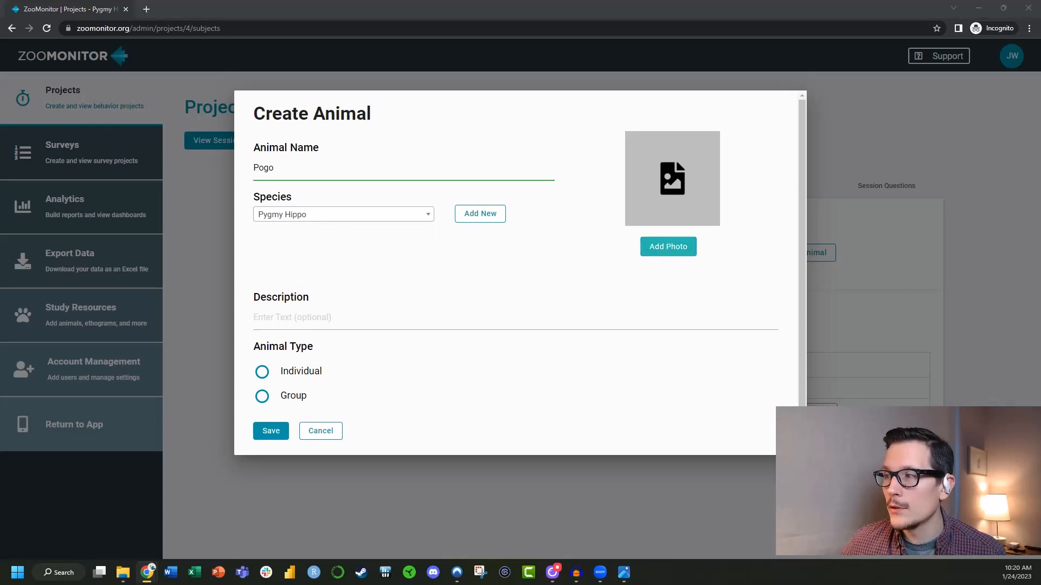
left_click(770, 342)
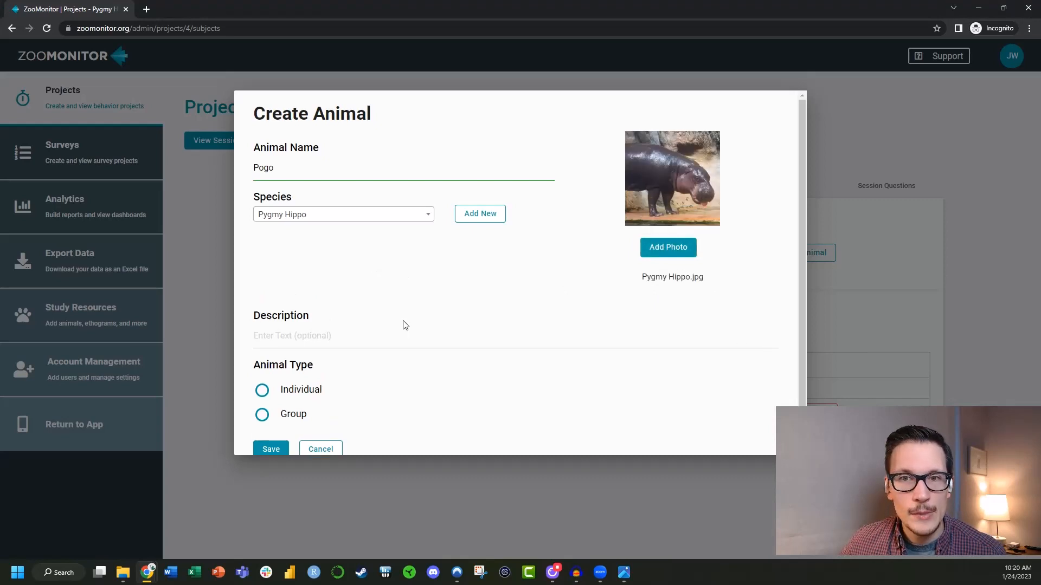
scroll(362, 312, "down", 1)
Set Pogo's type to Individual and keep the sex as Male.
left_click(331, 309)
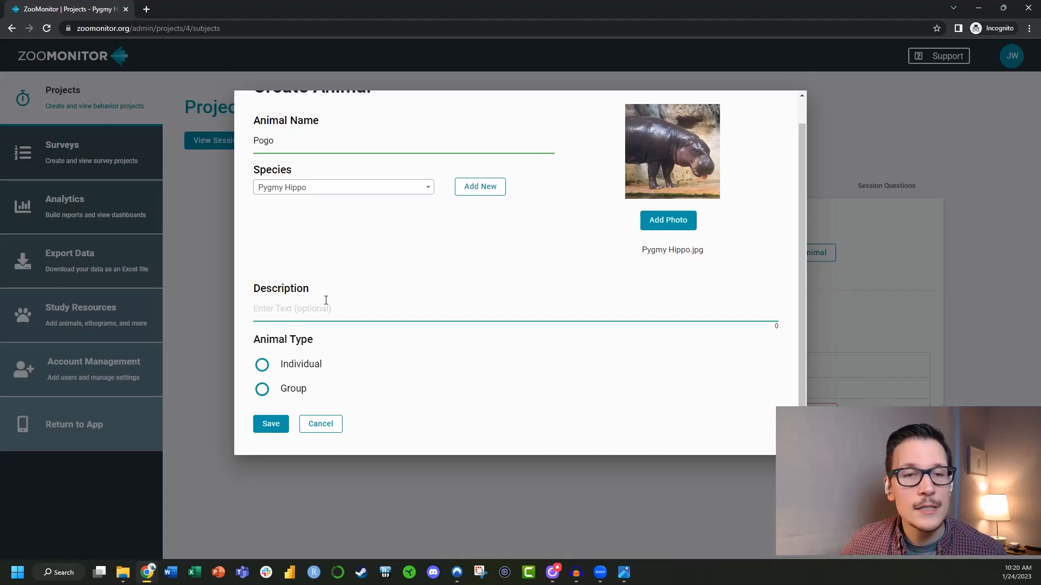
left_click(309, 365)
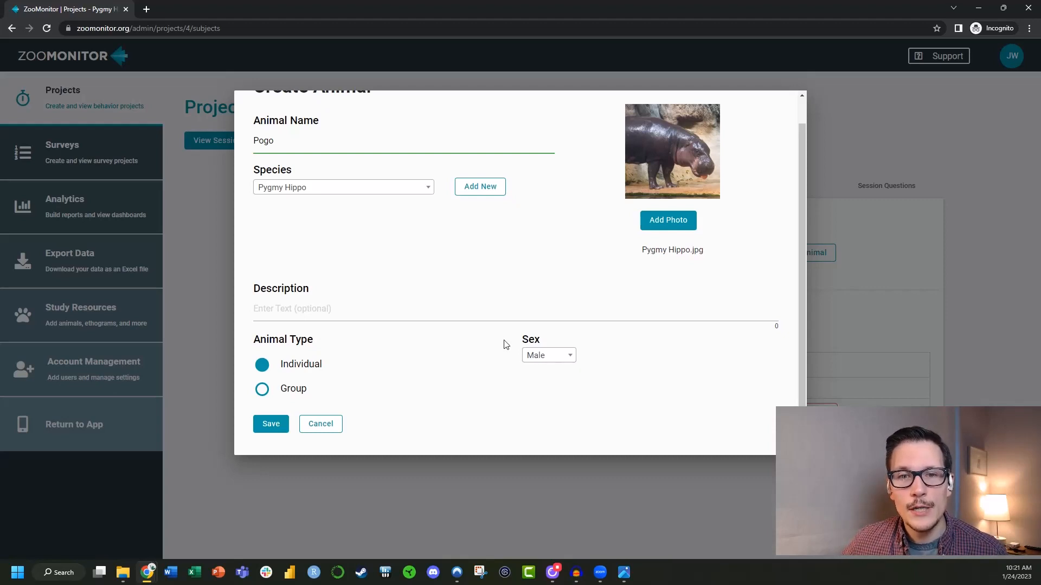
left_click(291, 395)
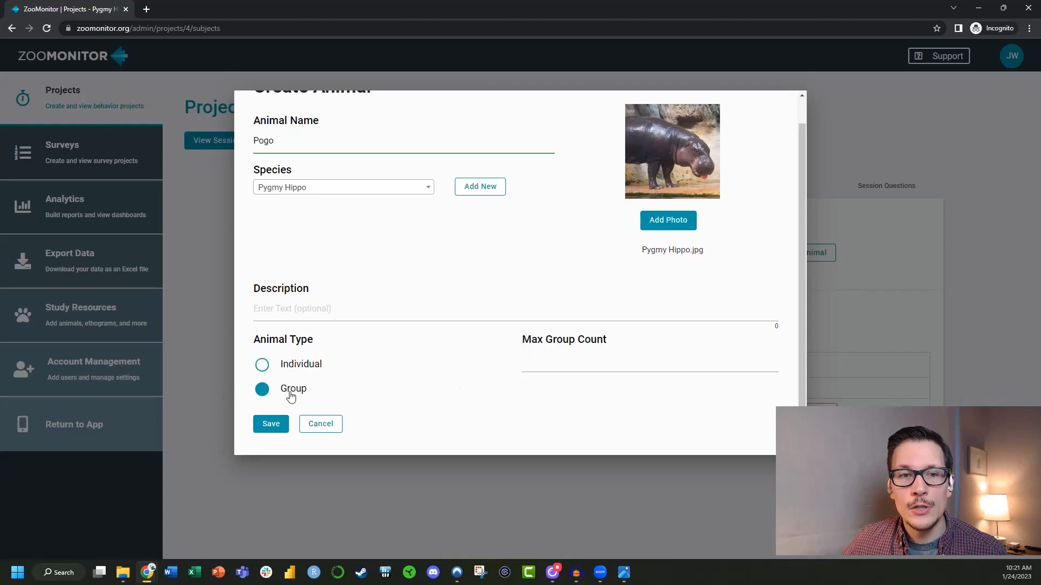
left_click(288, 365)
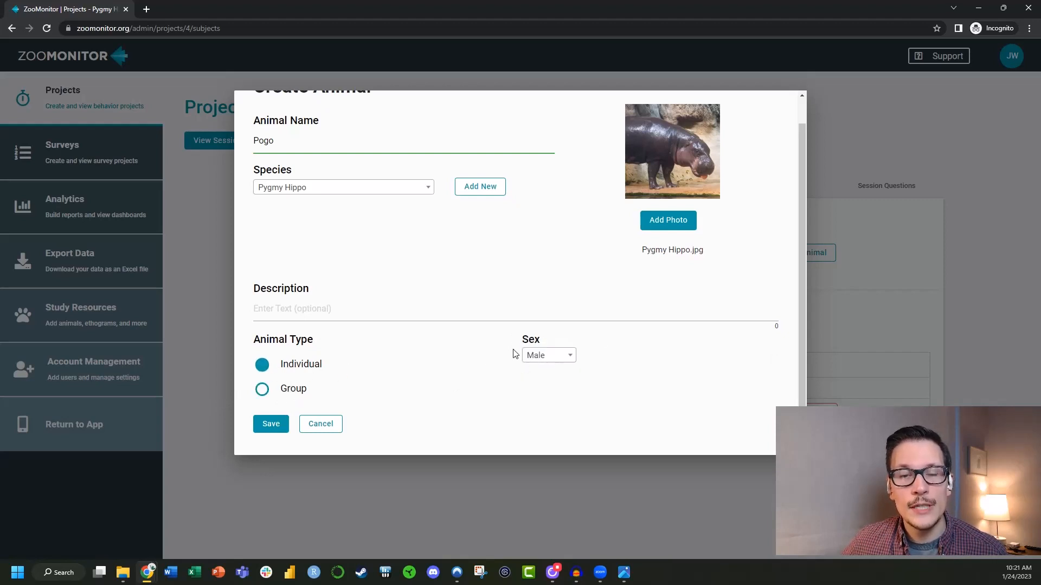
left_click(531, 356)
left_click(416, 386)
left_click(287, 394)
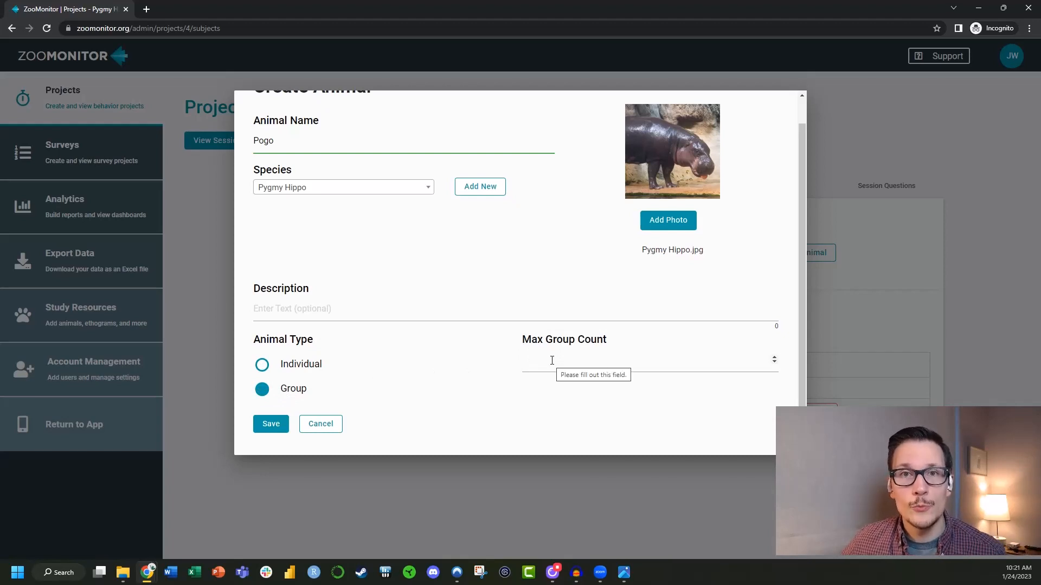
left_click(318, 371)
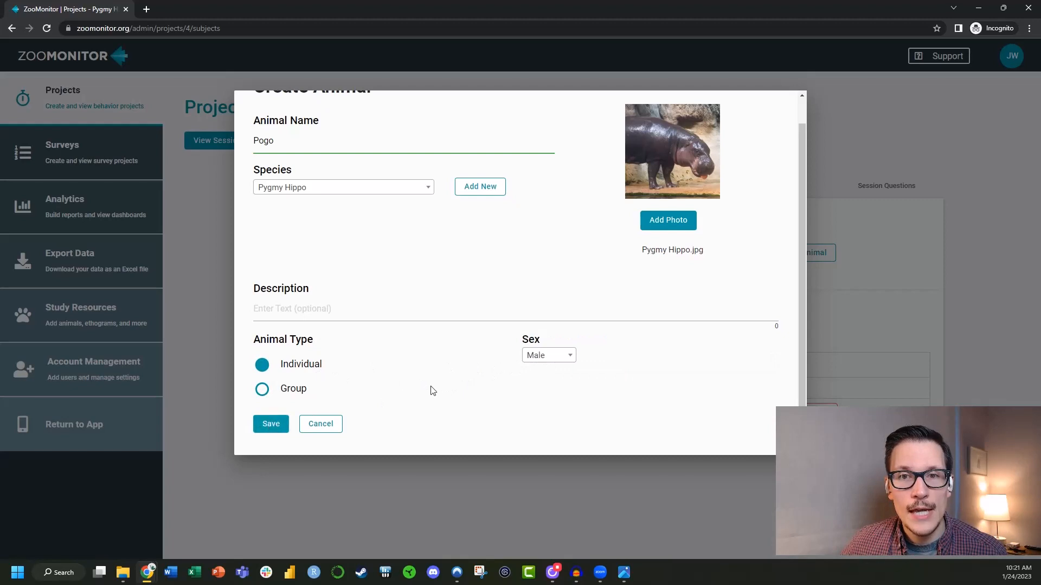
scroll(407, 395, "up", 1)
left_click(270, 452)
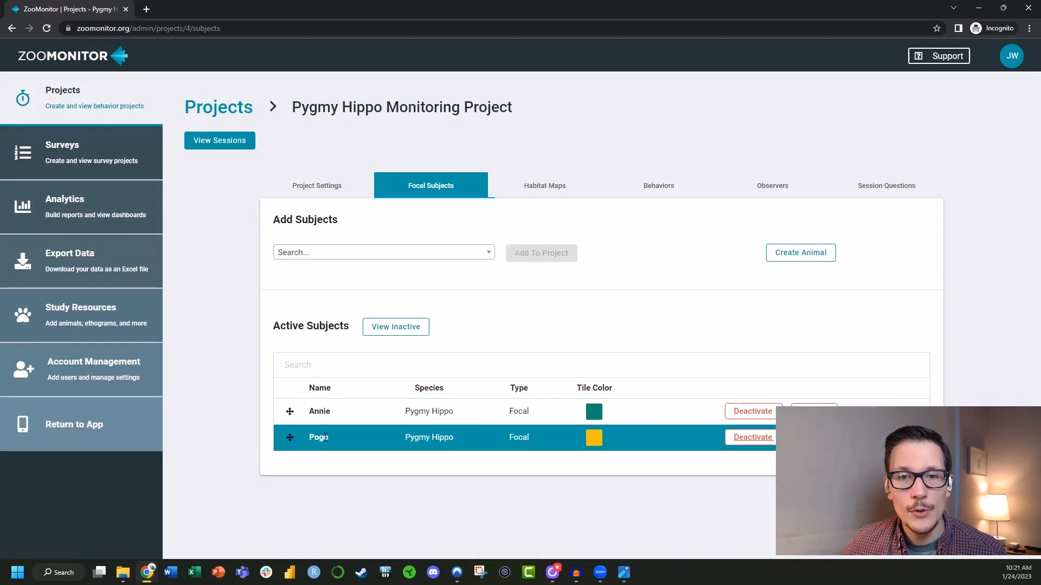
left_click(599, 416)
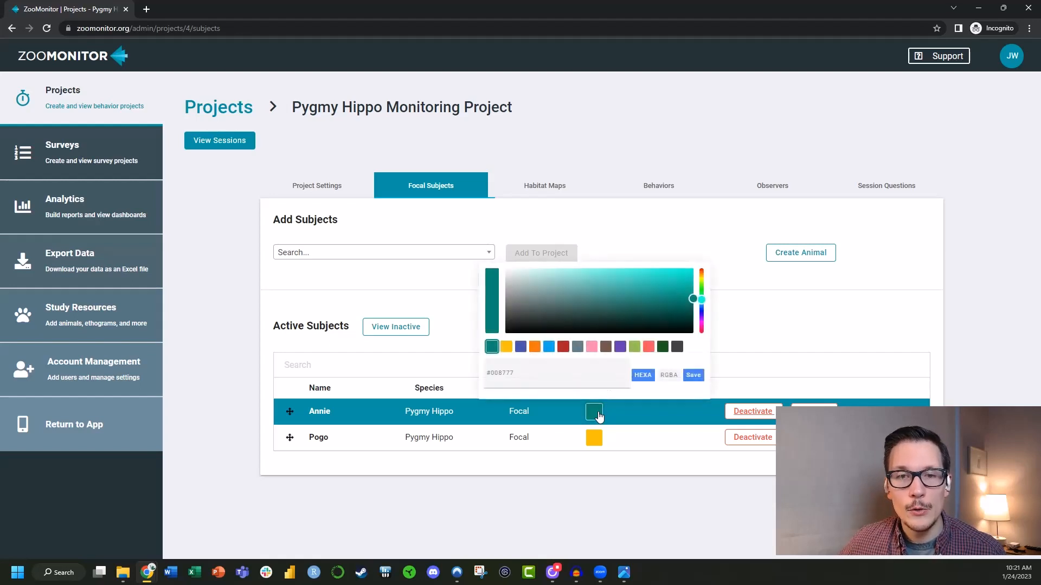
left_click(773, 333)
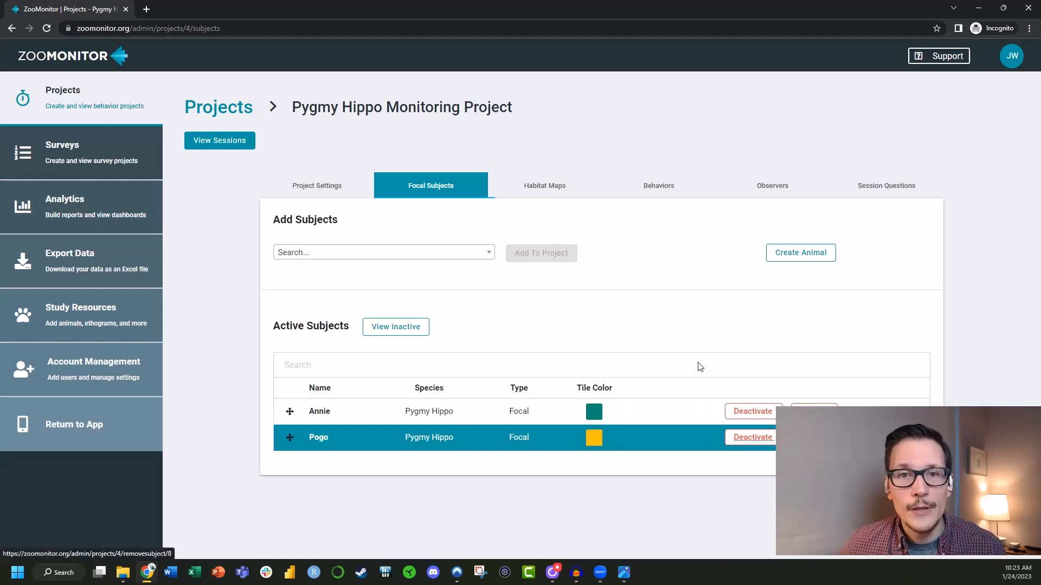
Add a habitat map named 'Pygmy Hippo Map' using the P Hippo Exhibit_depth PNG image.
left_click(535, 191)
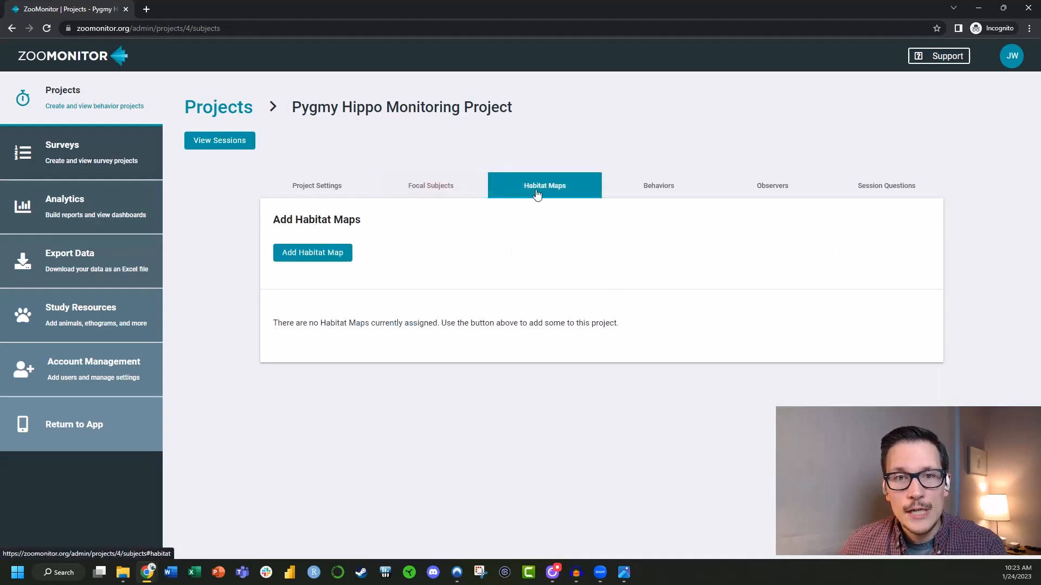
left_click(316, 258)
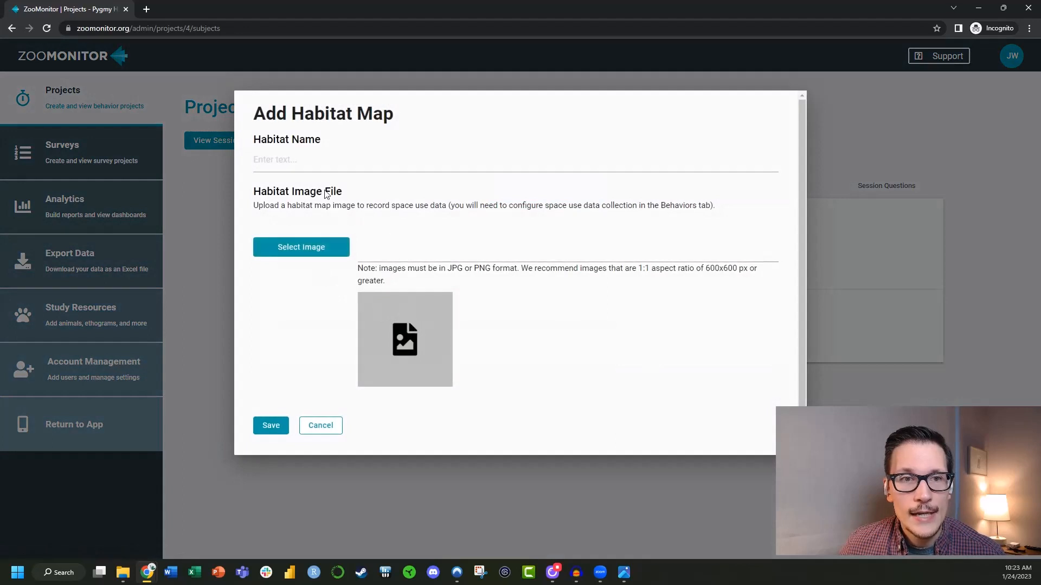
left_click(320, 152)
type("Py")
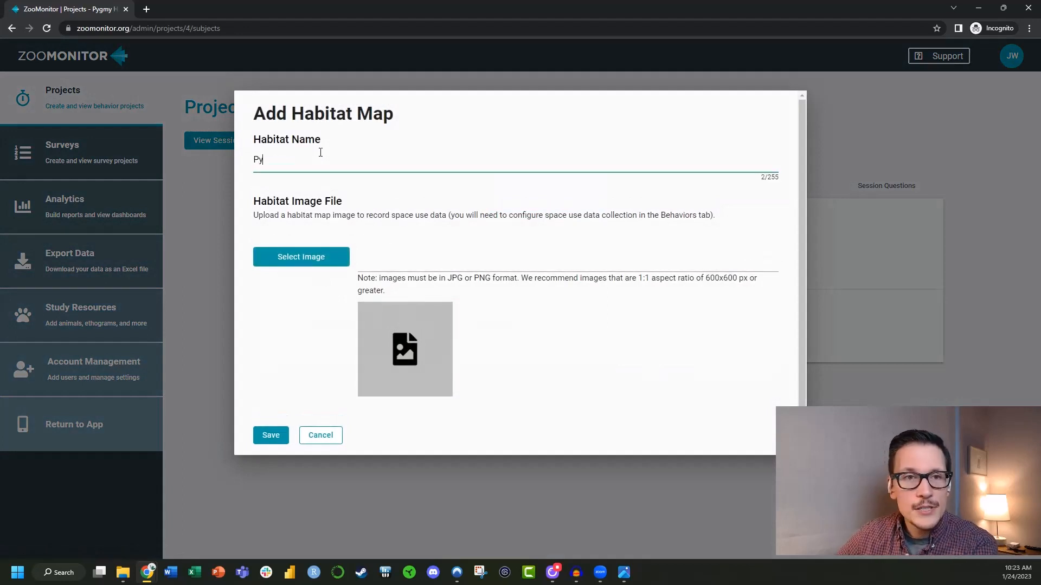
type("gmy Hippo Map")
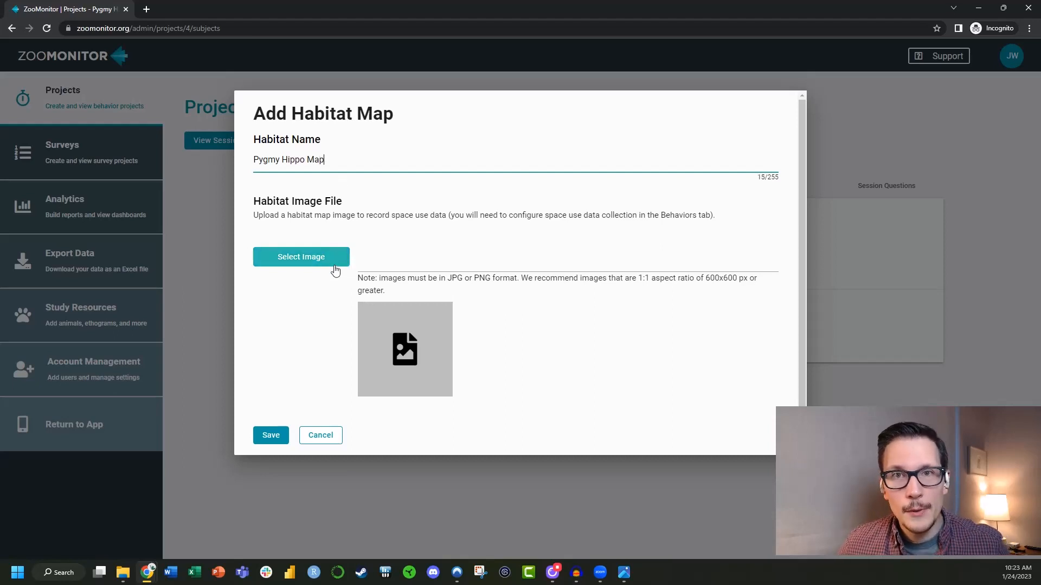
left_click(317, 259)
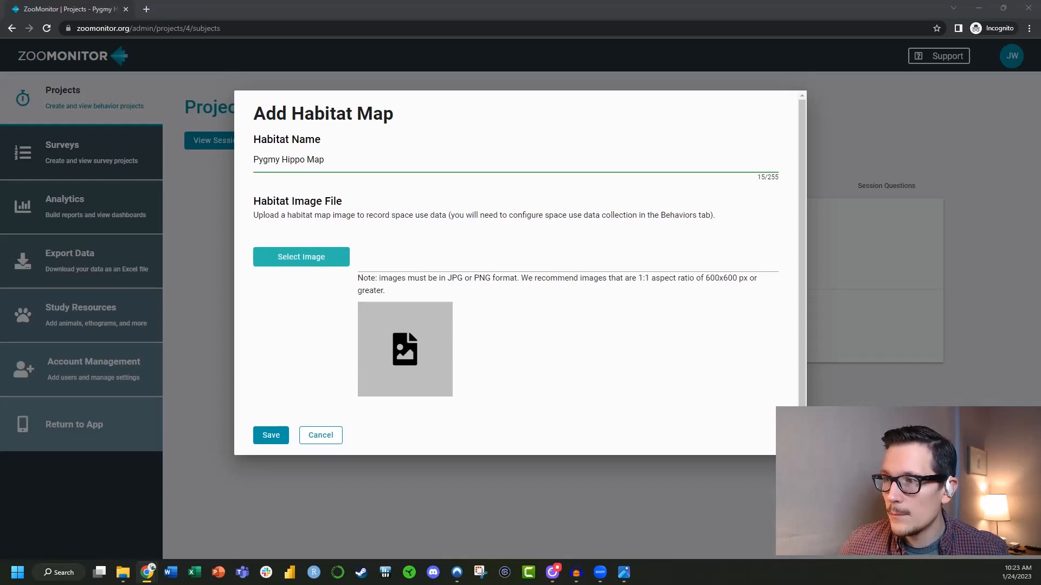
left_click(576, 422)
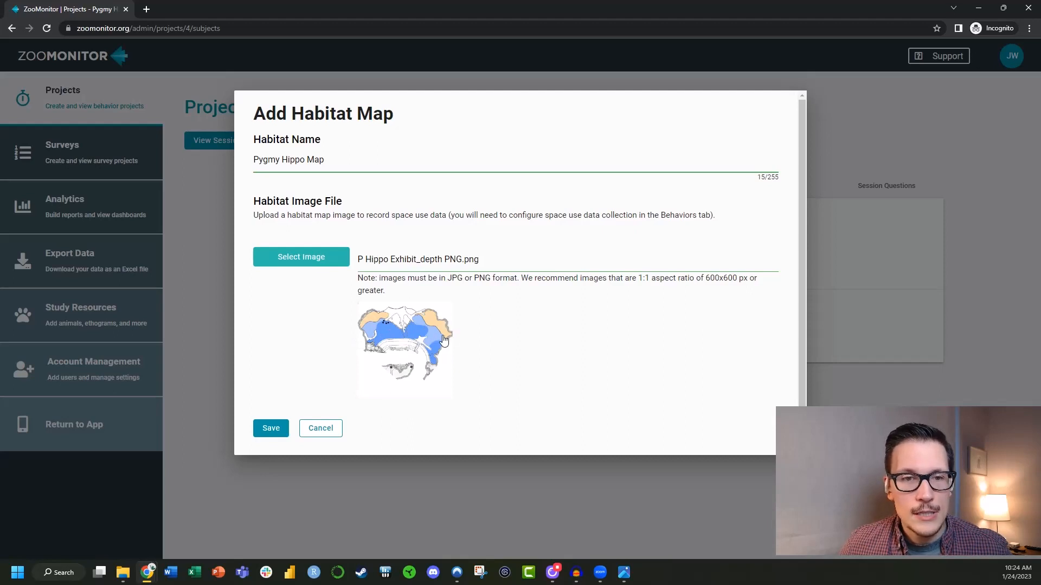
left_click(273, 428)
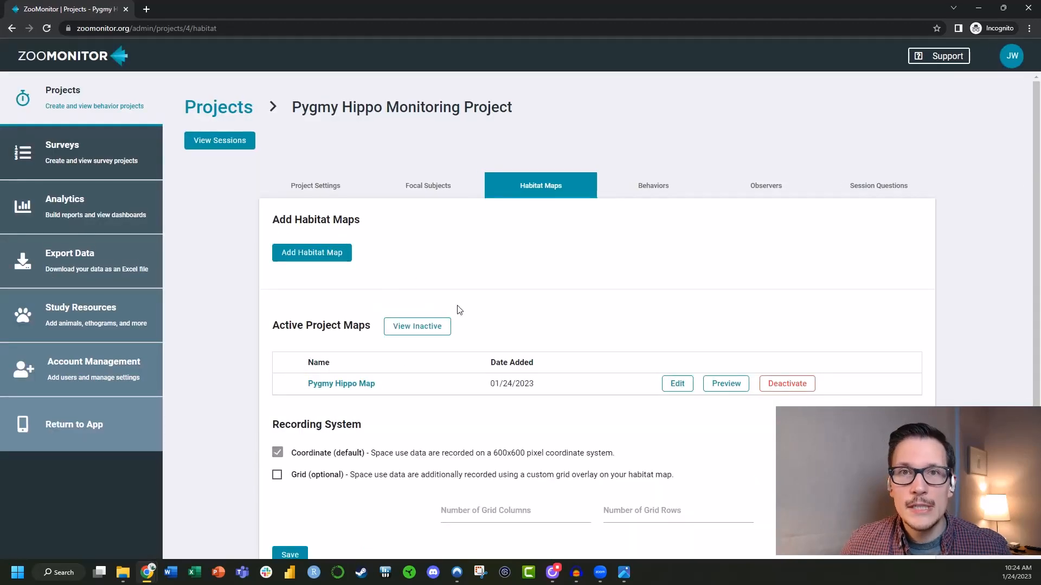
Save the recording system as coordinate-only, with the optional grid left off.
scroll(448, 312, "down", 1)
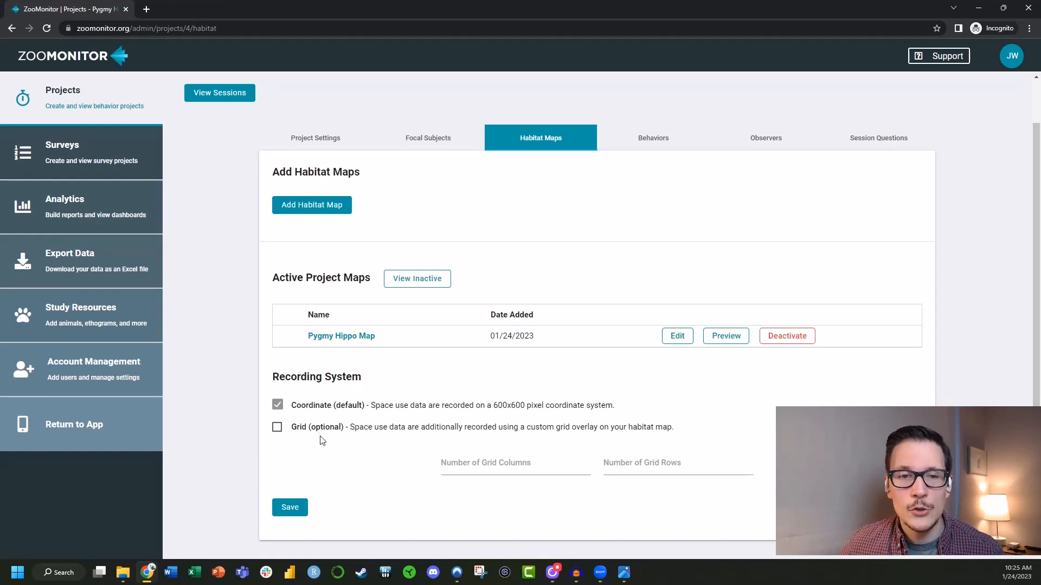
left_click(277, 428)
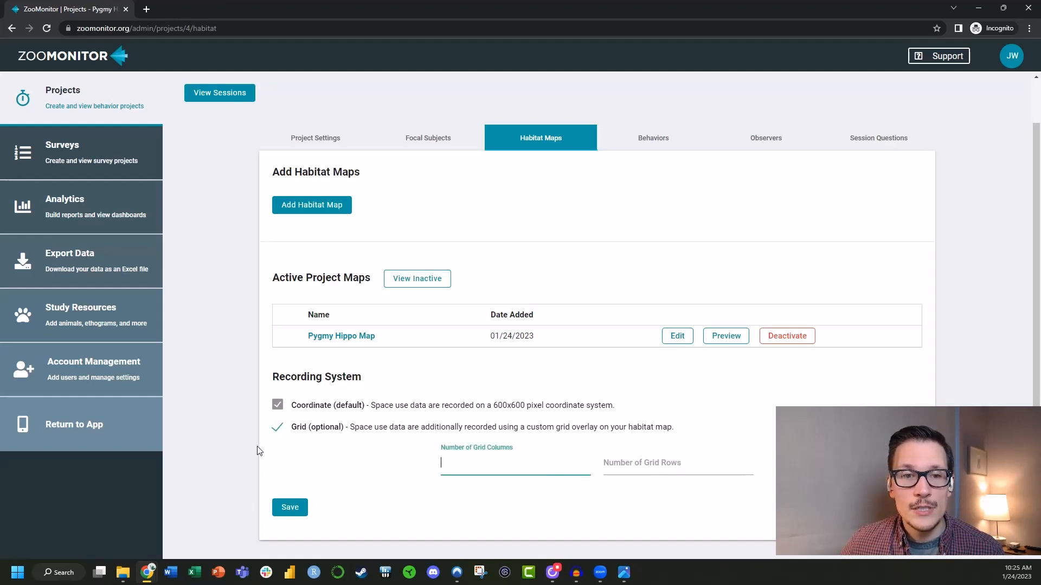
left_click(277, 433)
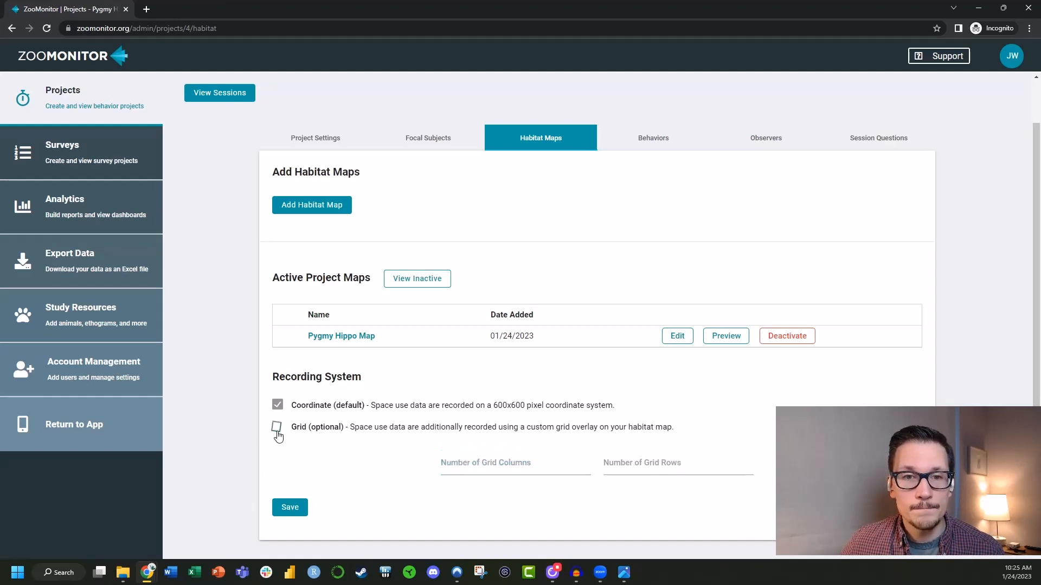
left_click(292, 507)
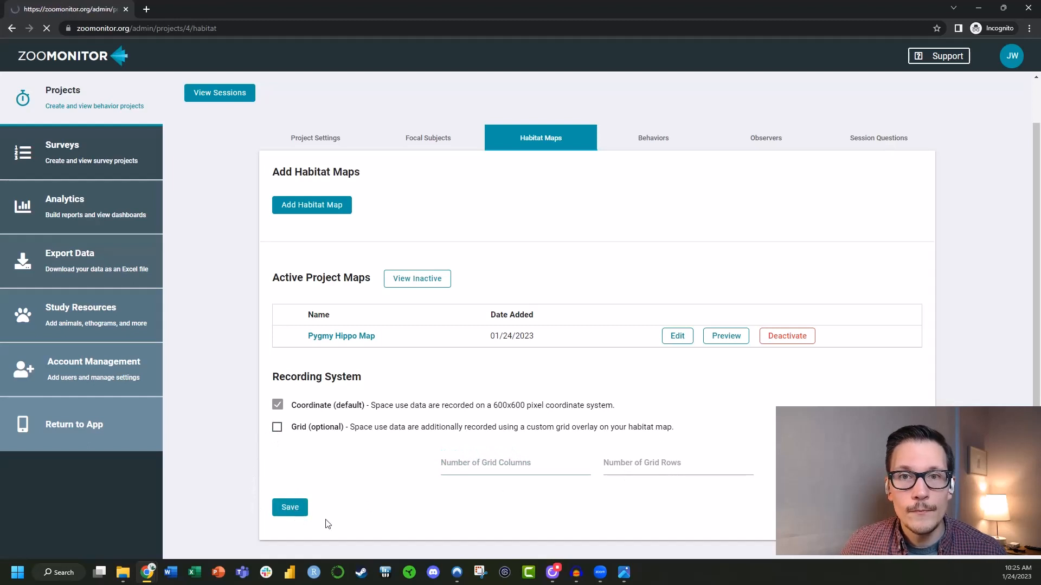
scroll(604, 297, "down", 1)
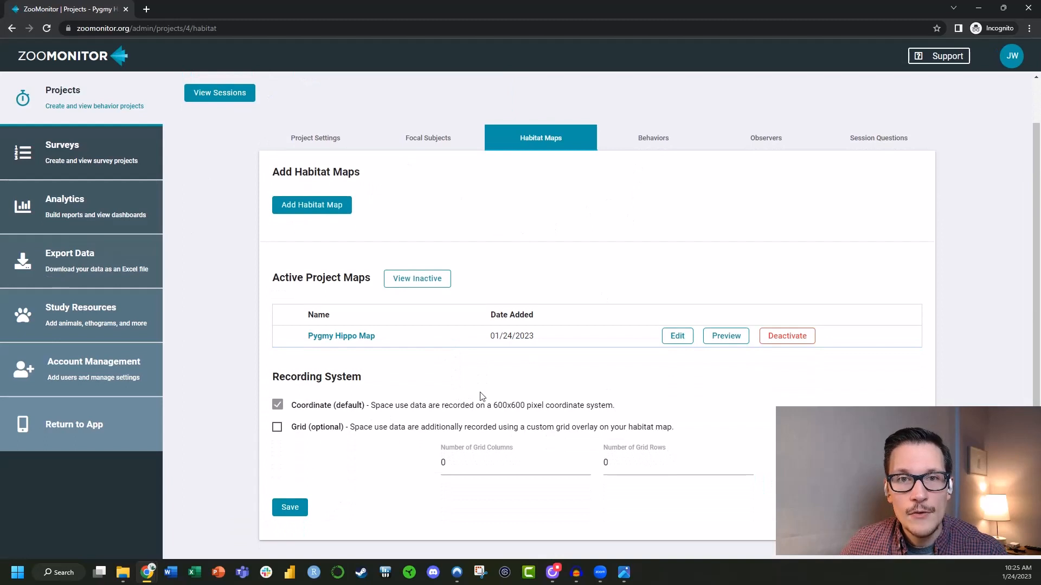
left_click(650, 143)
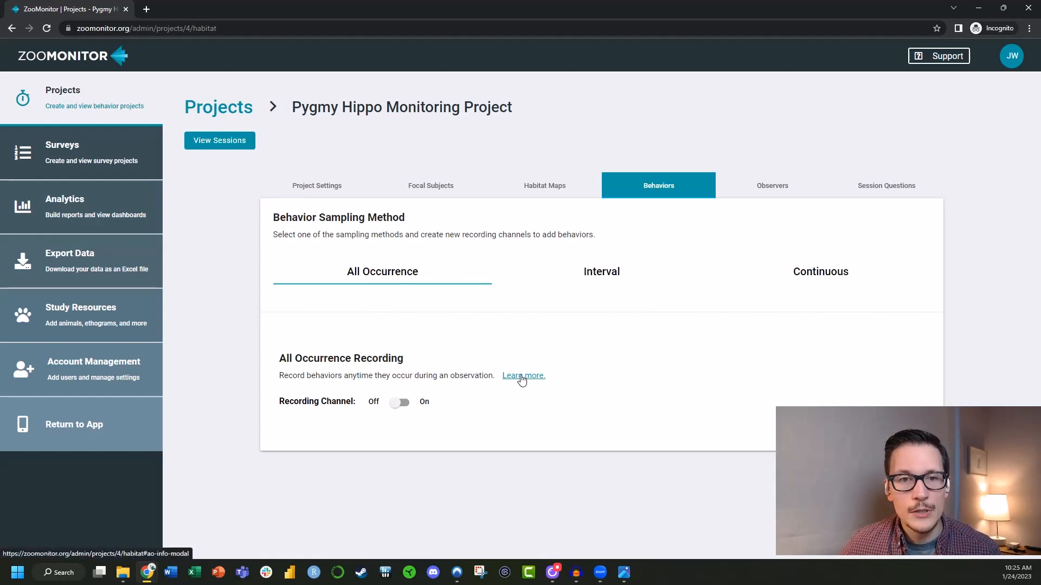
Review Interval and Continuous sampling, then return to All Occurrence and its recording explanation.
left_click(614, 280)
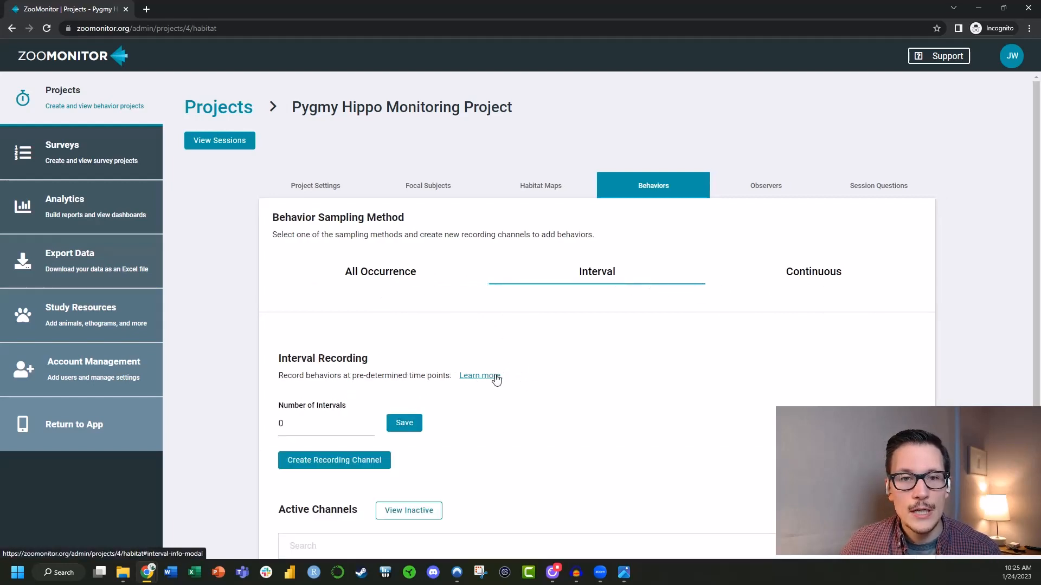
left_click(829, 276)
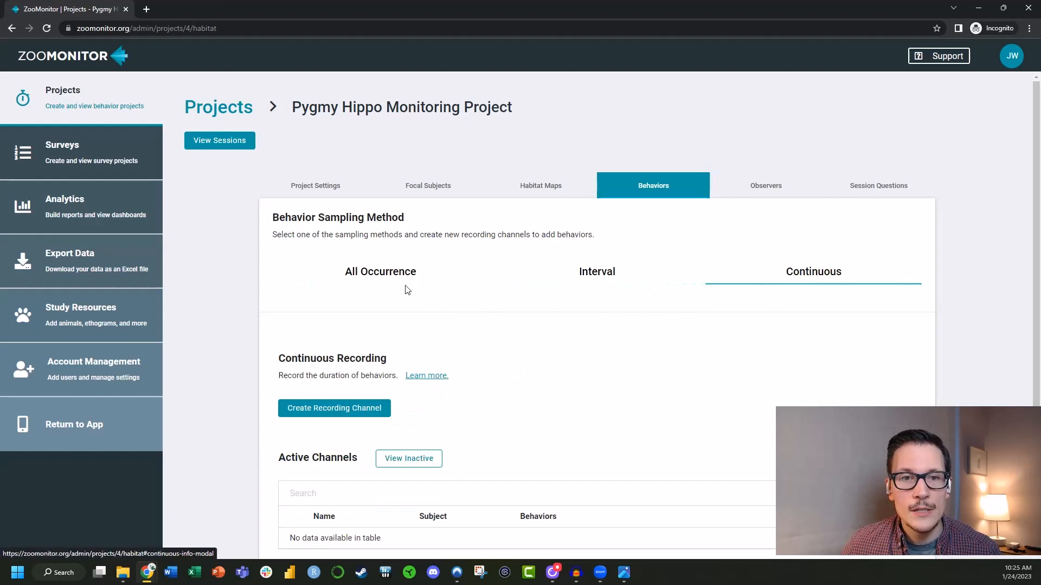
left_click(402, 276)
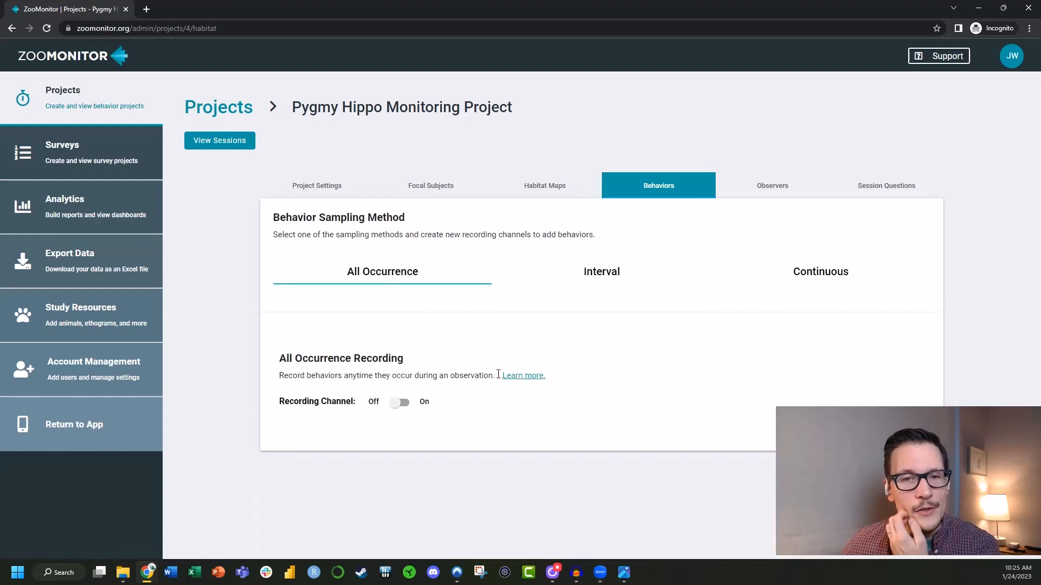
left_click(520, 379)
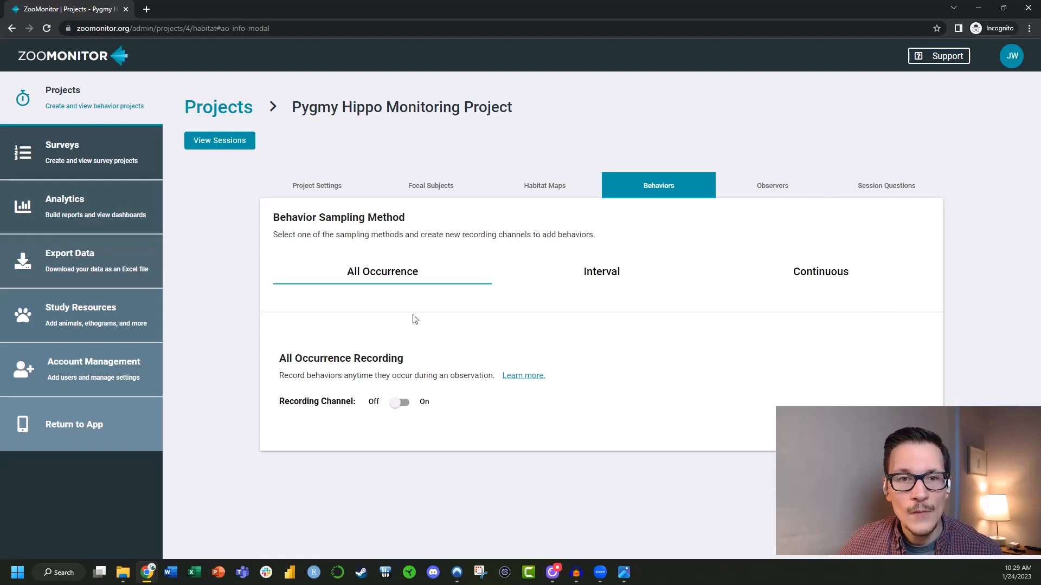
Turn on All Occurrence recording and start a new behavior named 'Muck Spreading'.
left_click(401, 407)
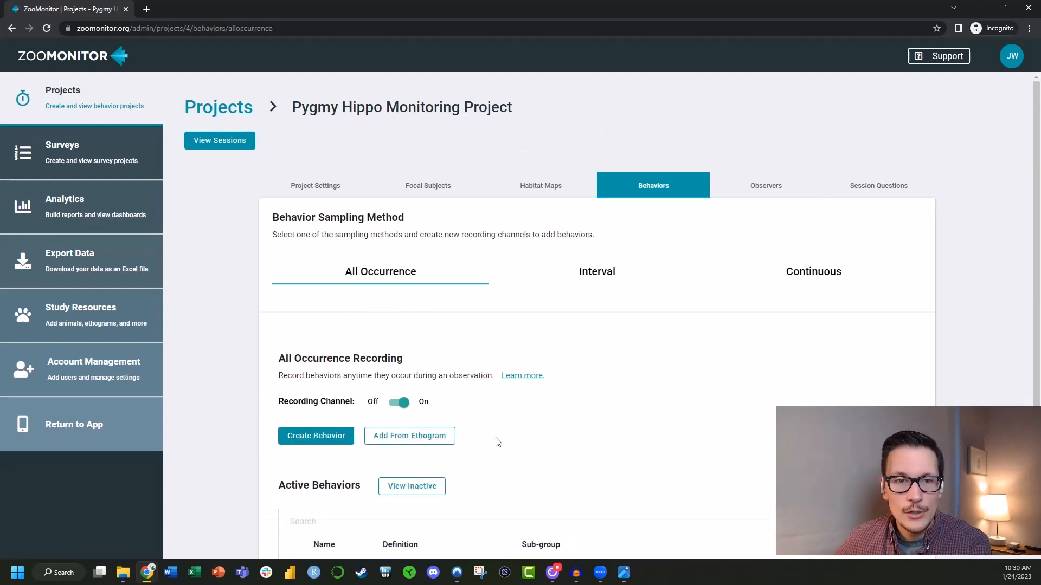
scroll(518, 393, "down", 2)
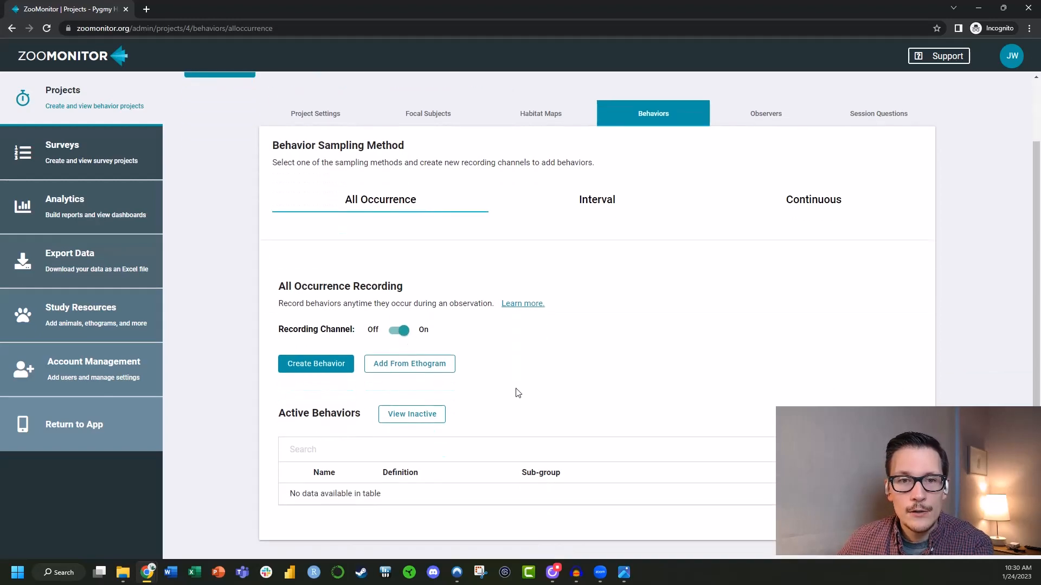
left_click(310, 365)
left_click(336, 182)
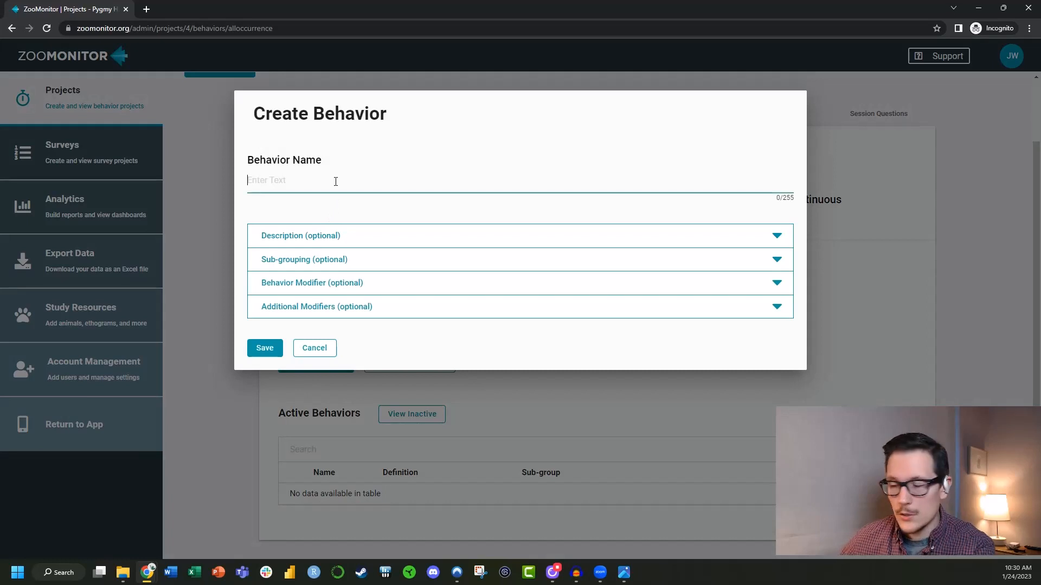
type("Muck SPre")
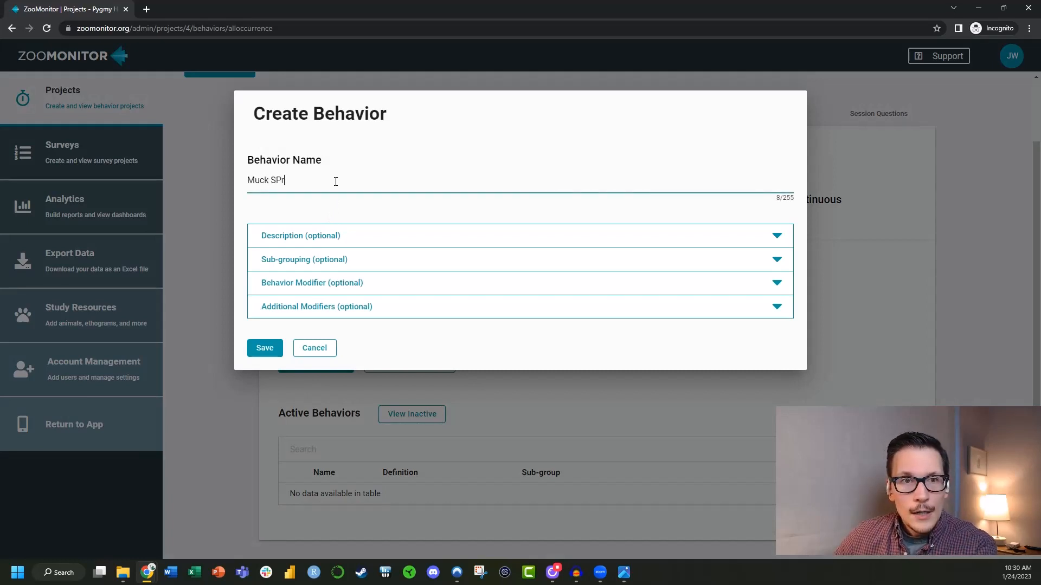
key("BackSpace")
key("BackSpace")
key("BackSpace")
type("preading")
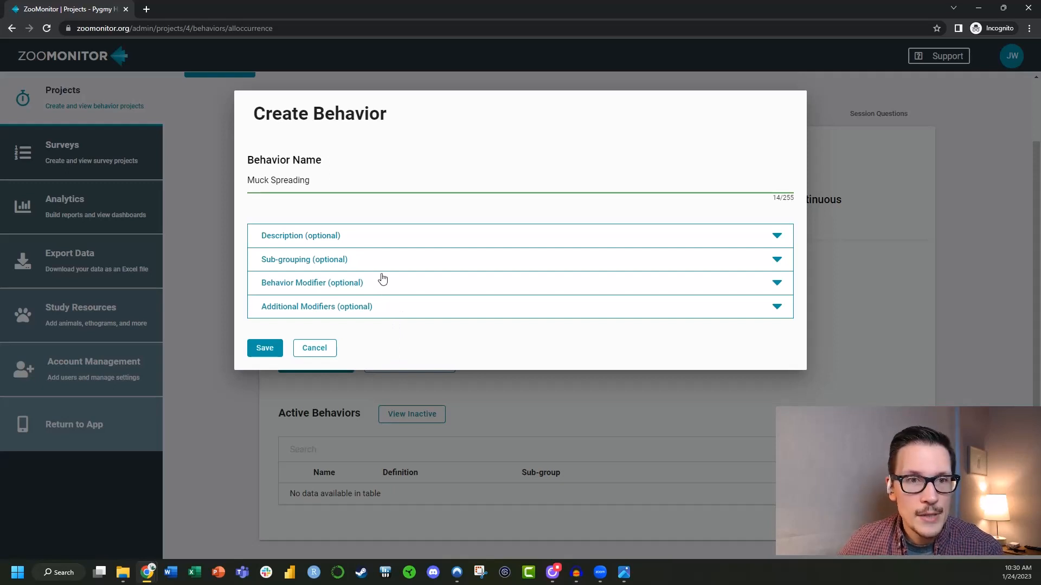
Give Muck Spreading the description 'Hippo is fanning poop with tail.'.
left_click(368, 240)
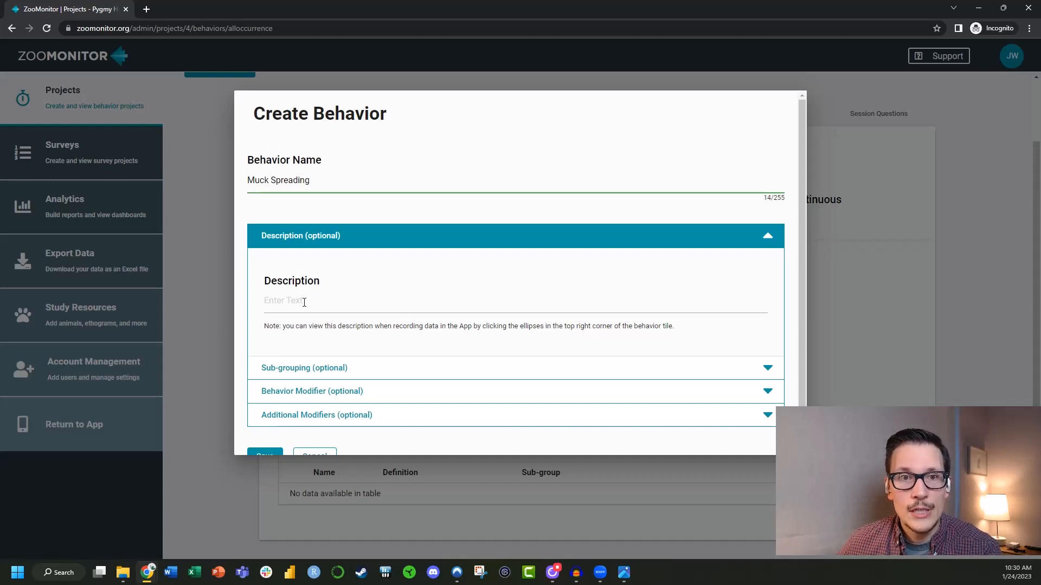
left_click(359, 298)
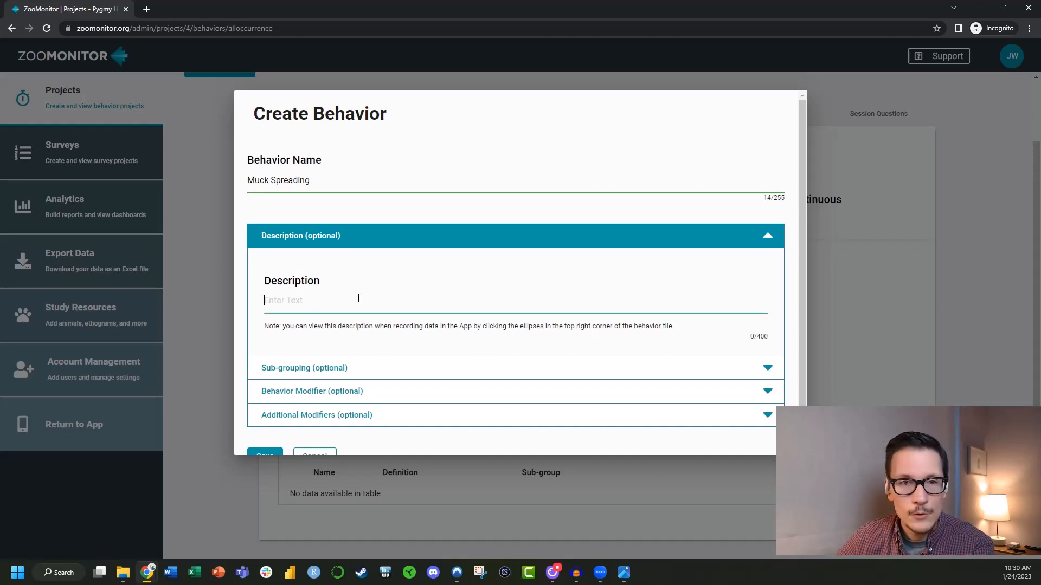
type("Hippo")
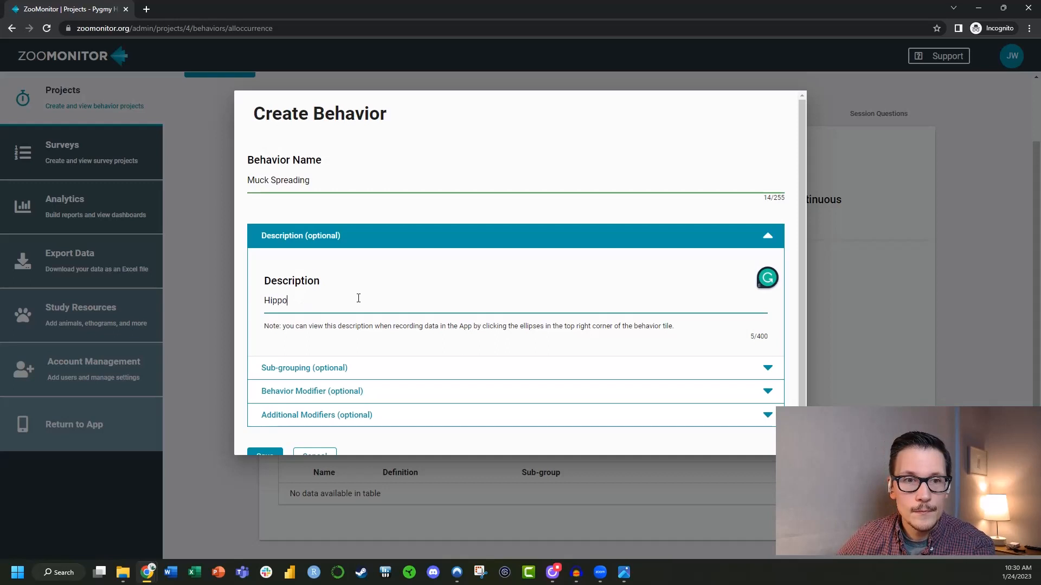
type(" is fanning po")
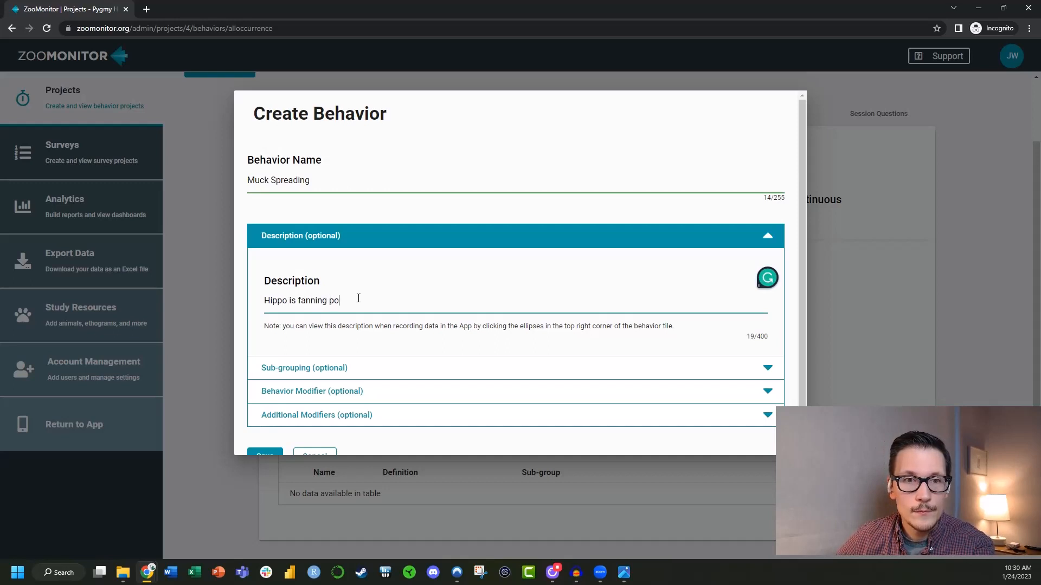
type("op with ")
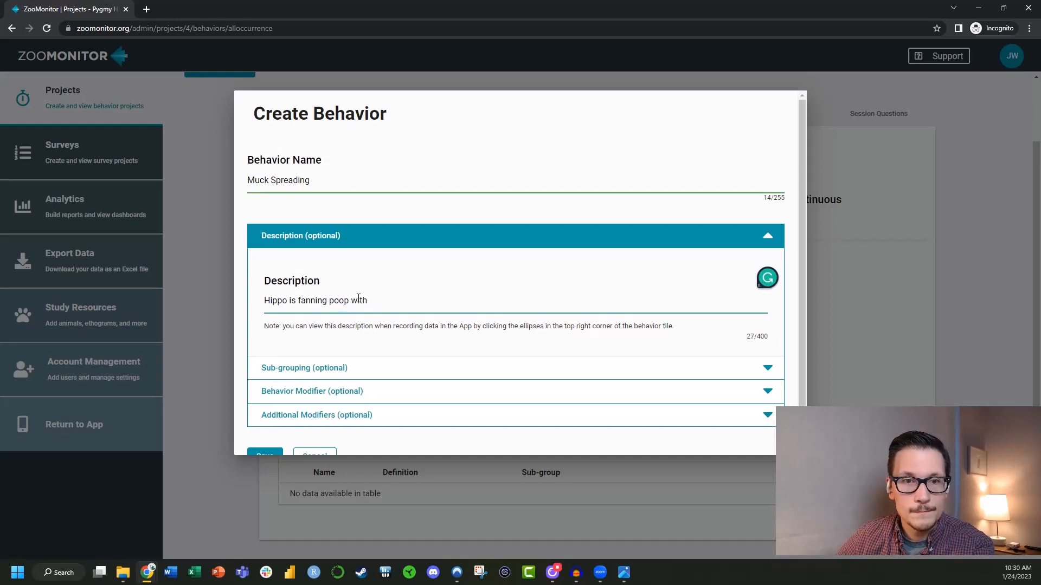
type("tail.")
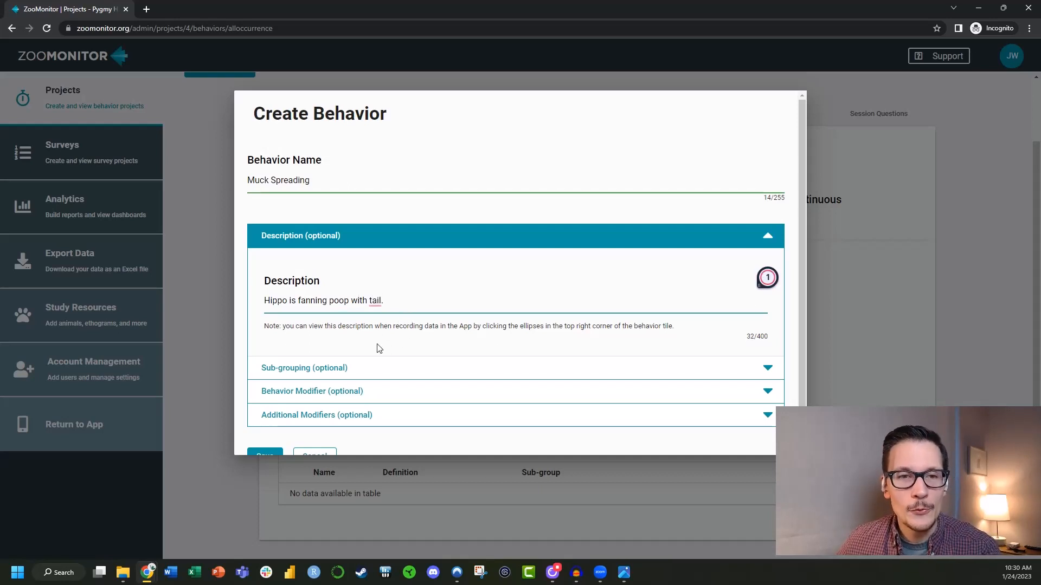
scroll(379, 348, "down", 1)
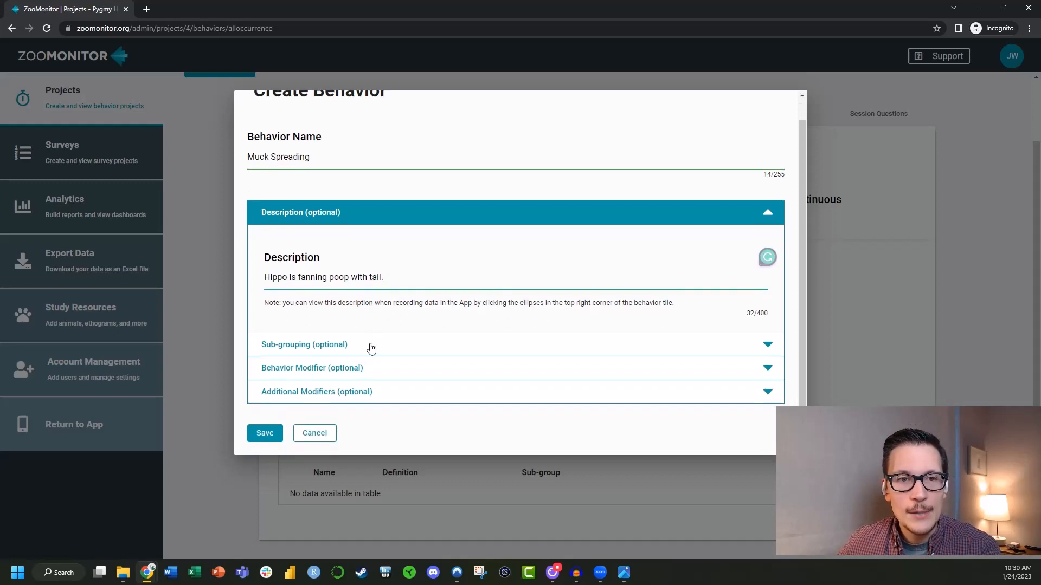
left_click(371, 346)
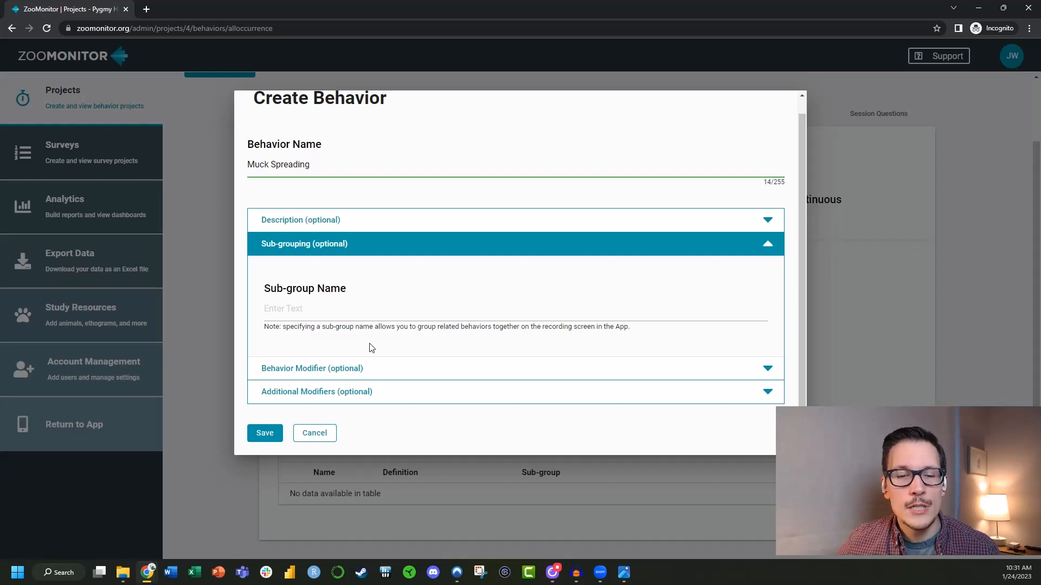
Leave the sub-group name empty and look through the Behavior Modifier category fields.
left_click(354, 311)
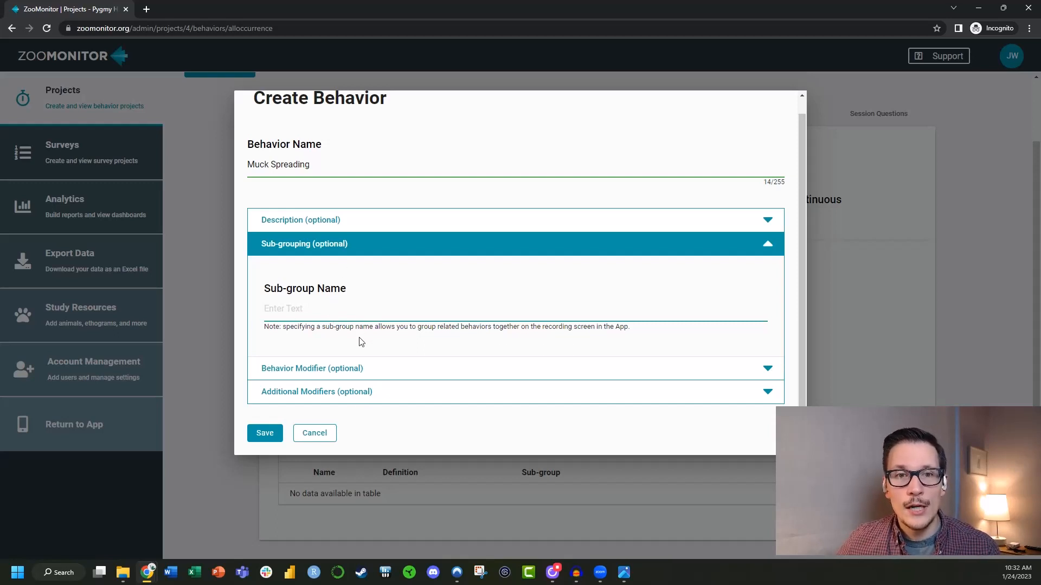
left_click(390, 369)
scroll(371, 303, "down", 2)
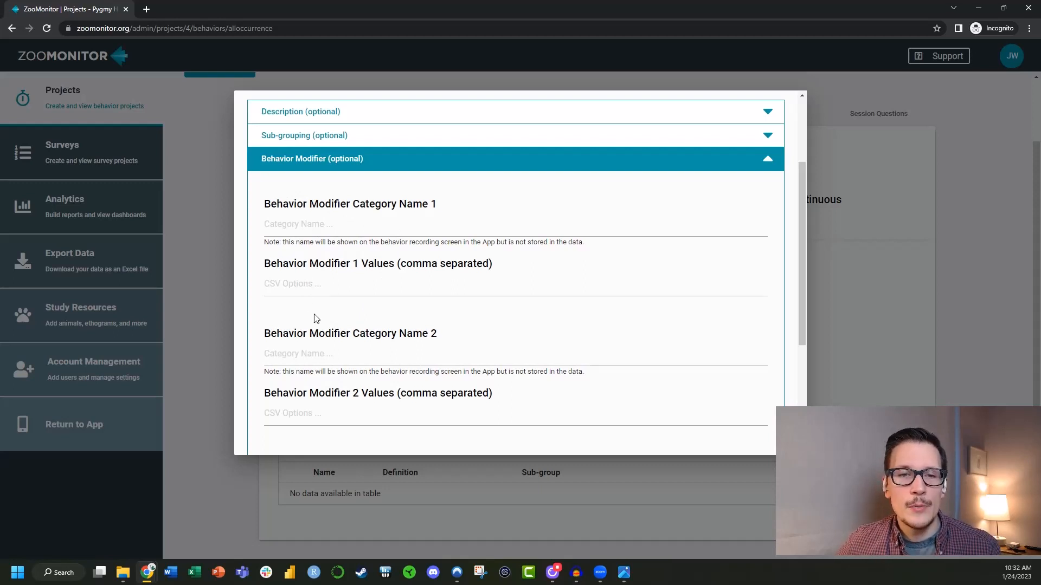
scroll(325, 332, "down", 1)
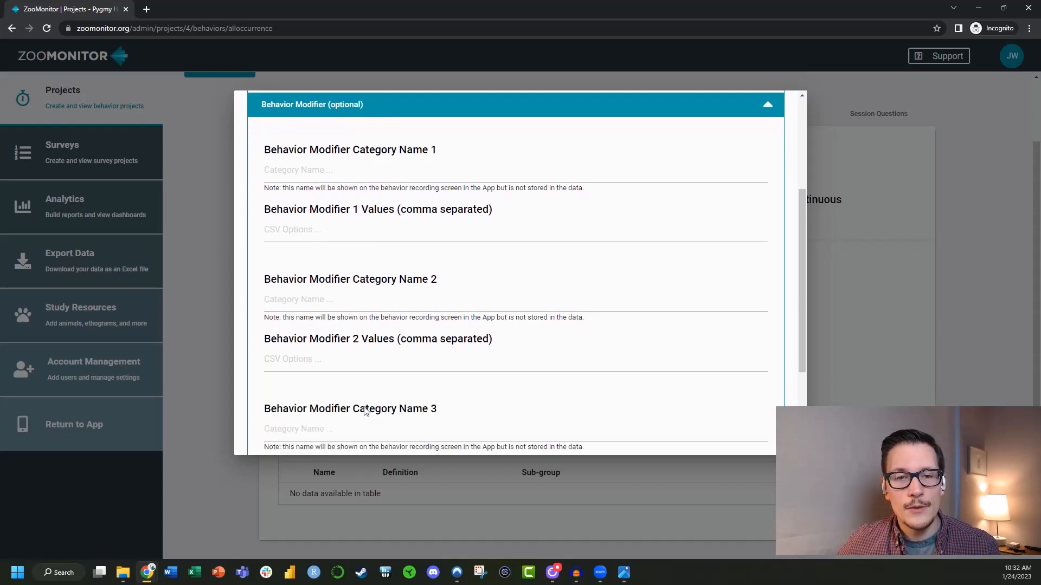
scroll(367, 411, "down", 2)
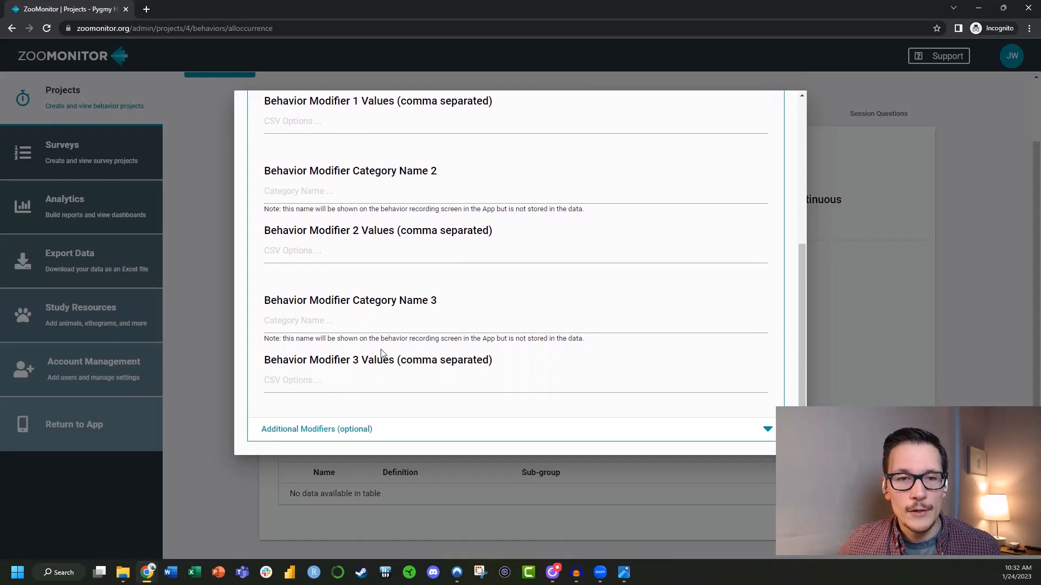
scroll(379, 374, "down", 1)
Set Include Habitat Map to Yes under Additional Modifiers and save Muck Spreading.
left_click(372, 390)
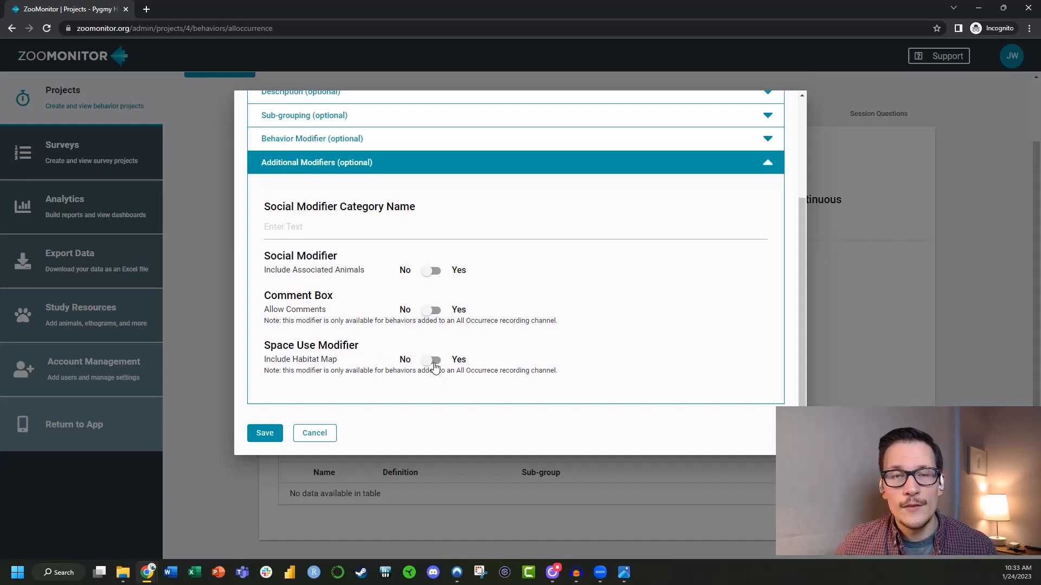
left_click(432, 361)
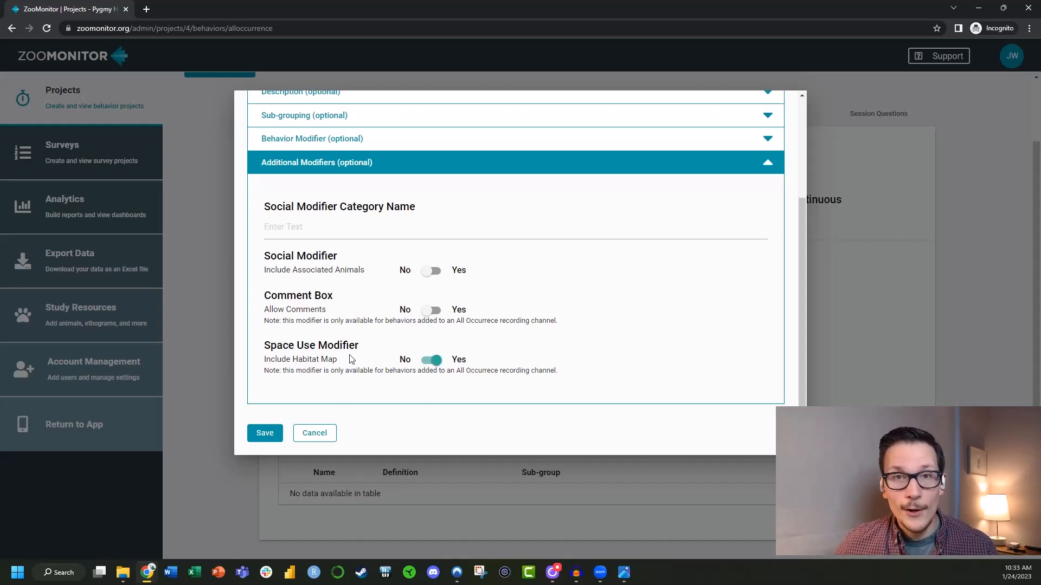
left_click(265, 437)
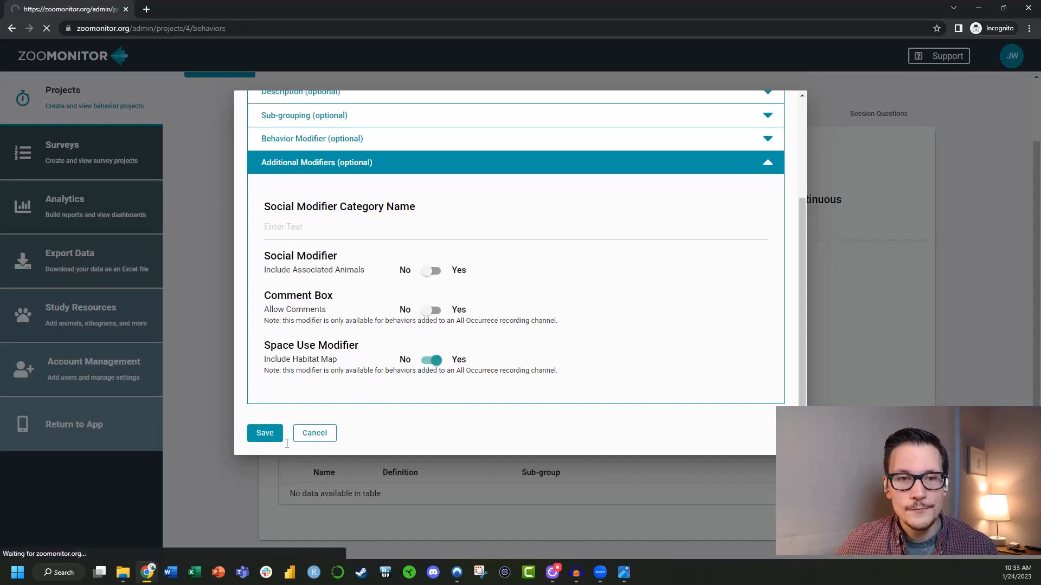
scroll(534, 379, "down", 2)
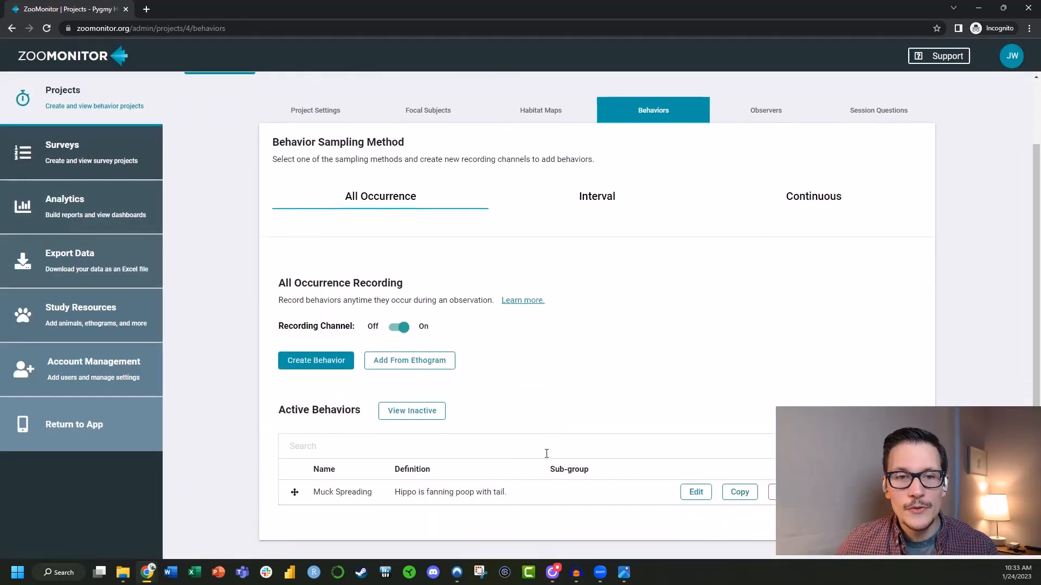
Create a 'General Comments' behavior with Allow Comments turned on and save it.
left_click(347, 362)
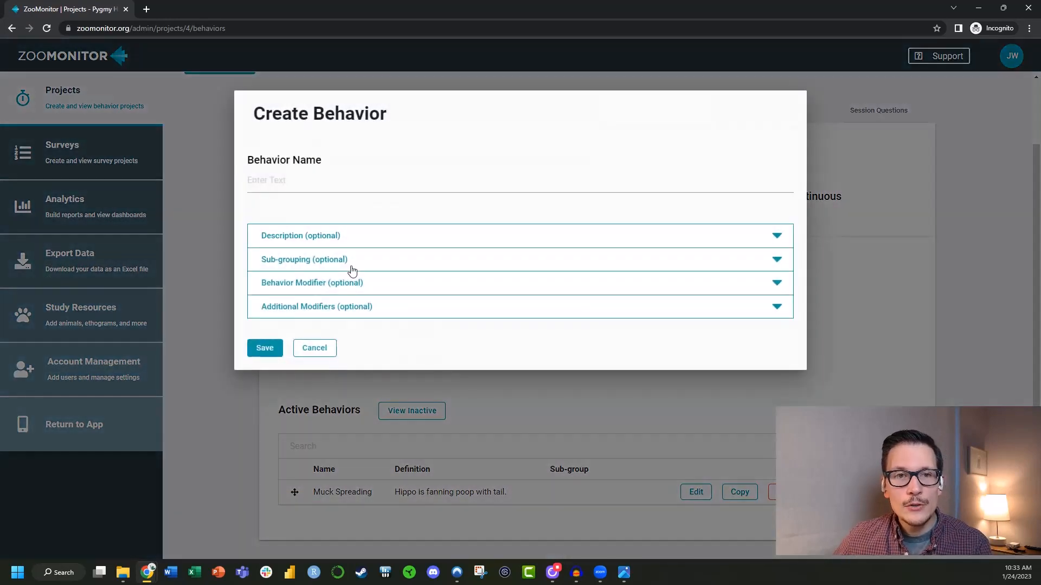
left_click(340, 184)
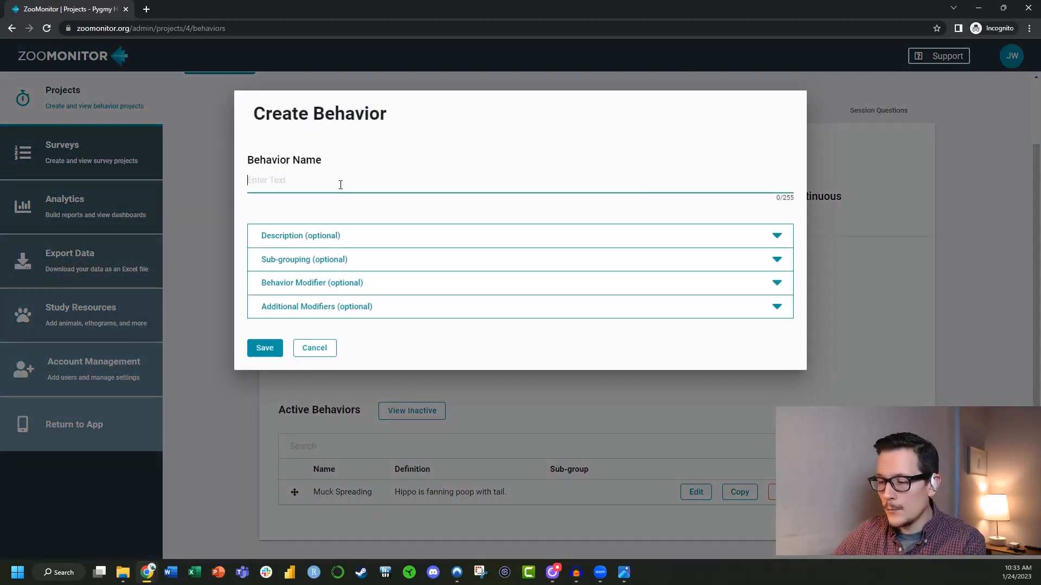
type("General Comments")
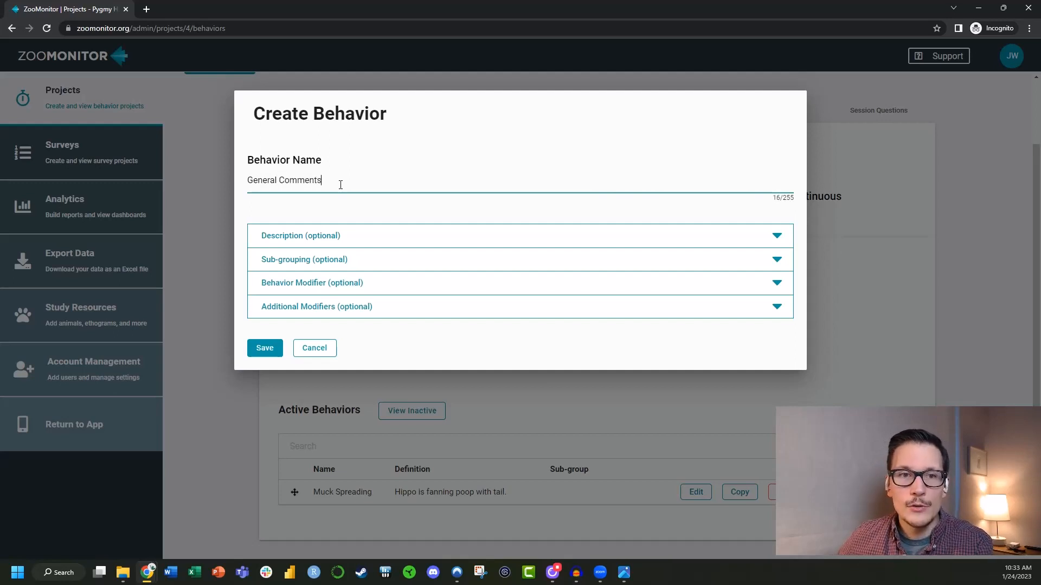
left_click(383, 309)
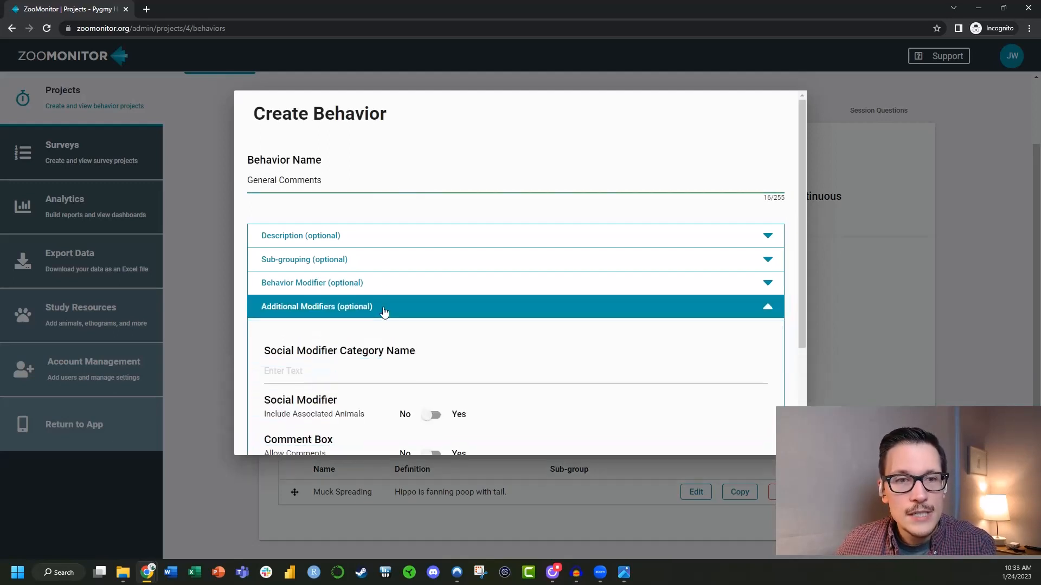
scroll(365, 363, "down", 2)
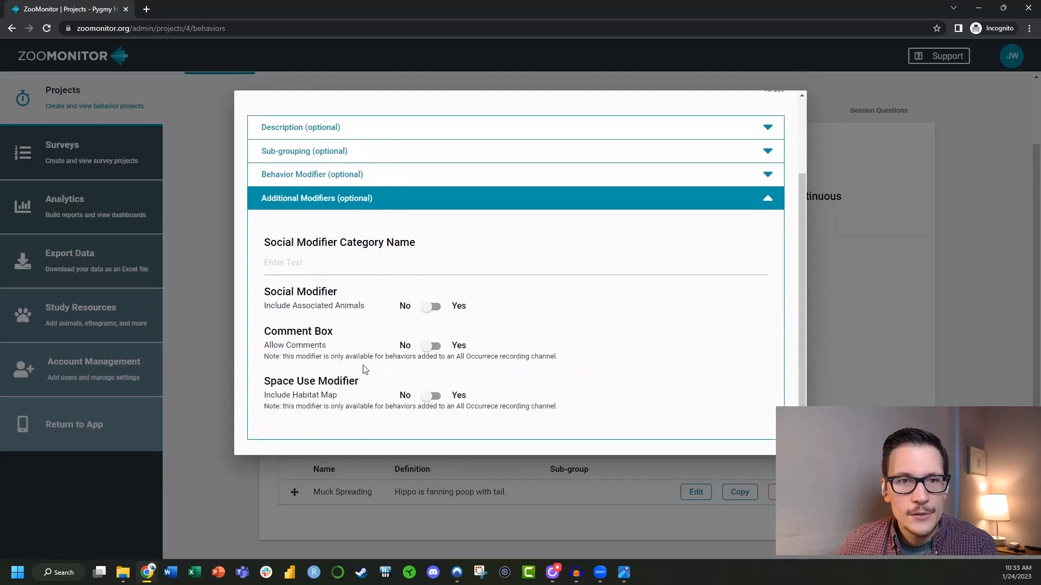
left_click(431, 347)
scroll(333, 367, "down", 1)
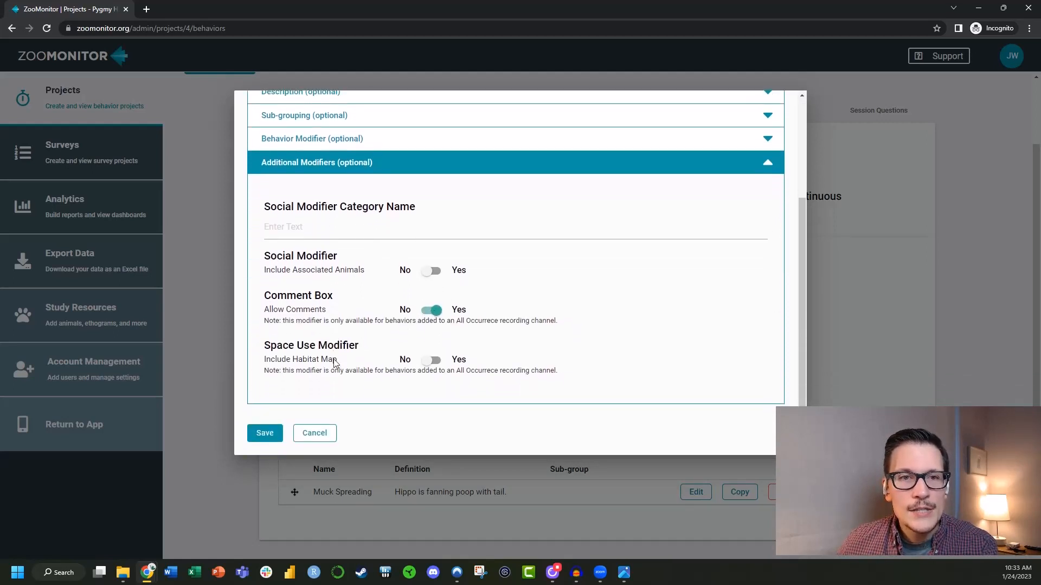
scroll(333, 364, "up", 2)
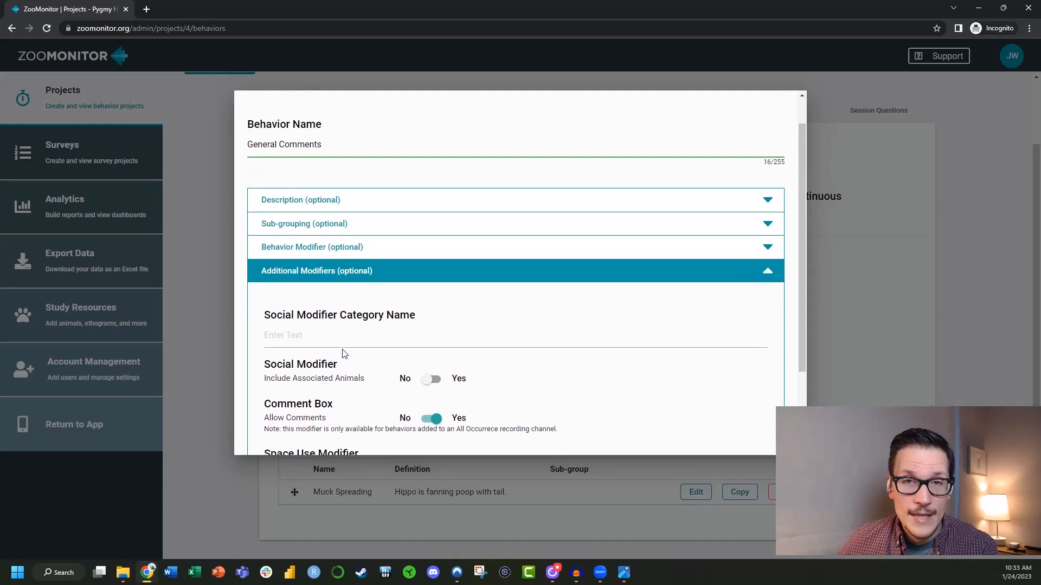
scroll(344, 352, "down", 1)
scroll(344, 352, "down", 1)
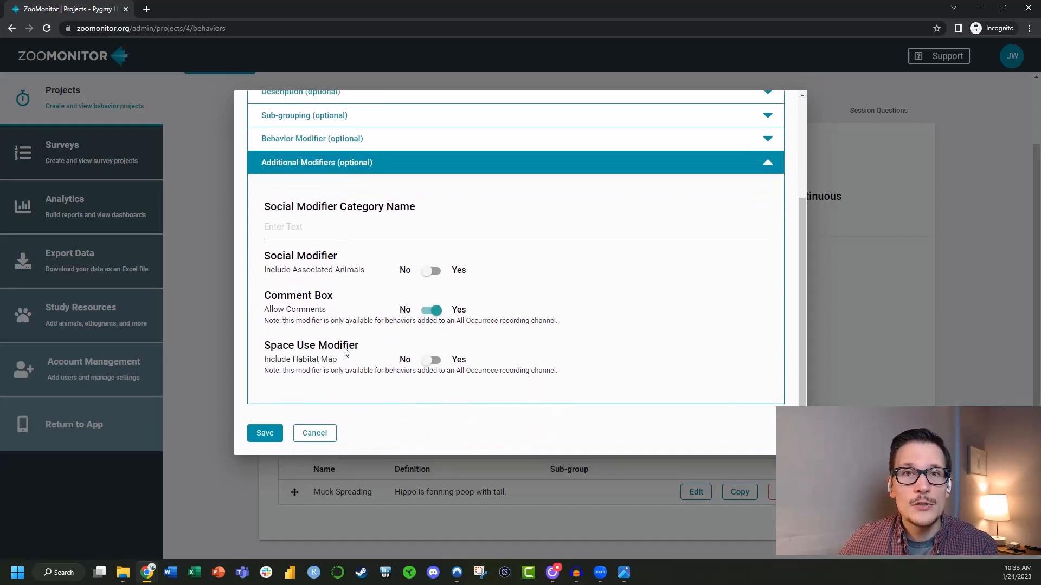
left_click(265, 434)
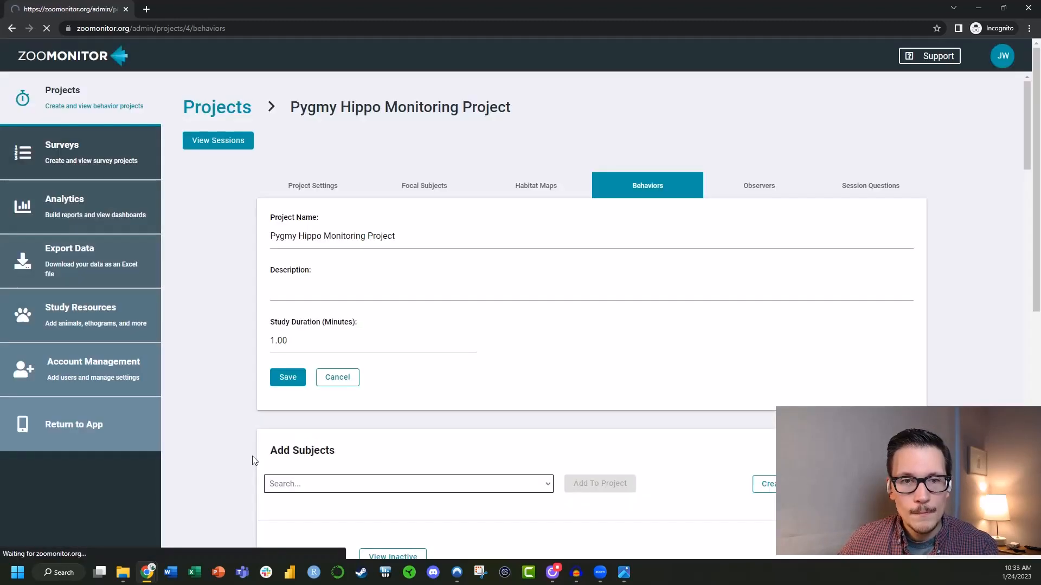
Move General Comments above Muck Spreading and bring up the Interval recording settings.
scroll(404, 506, "down", 2)
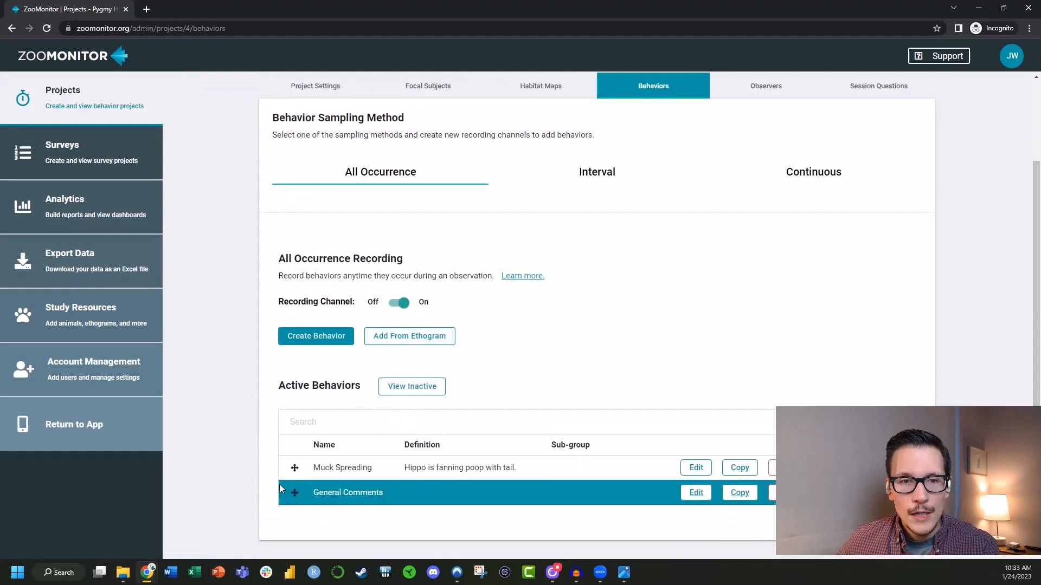
left_click_drag(293, 493, 290, 460)
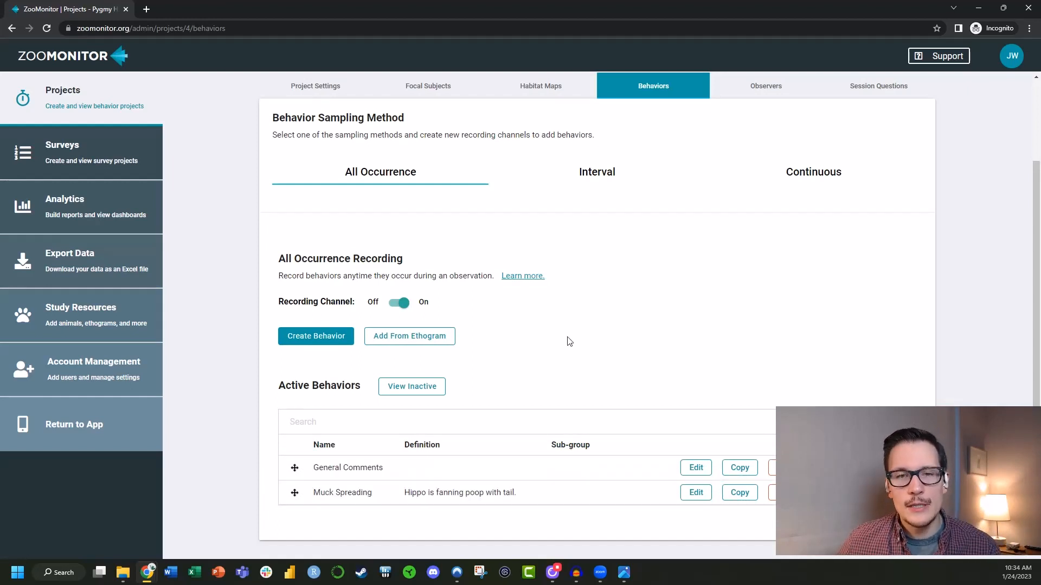
left_click(596, 176)
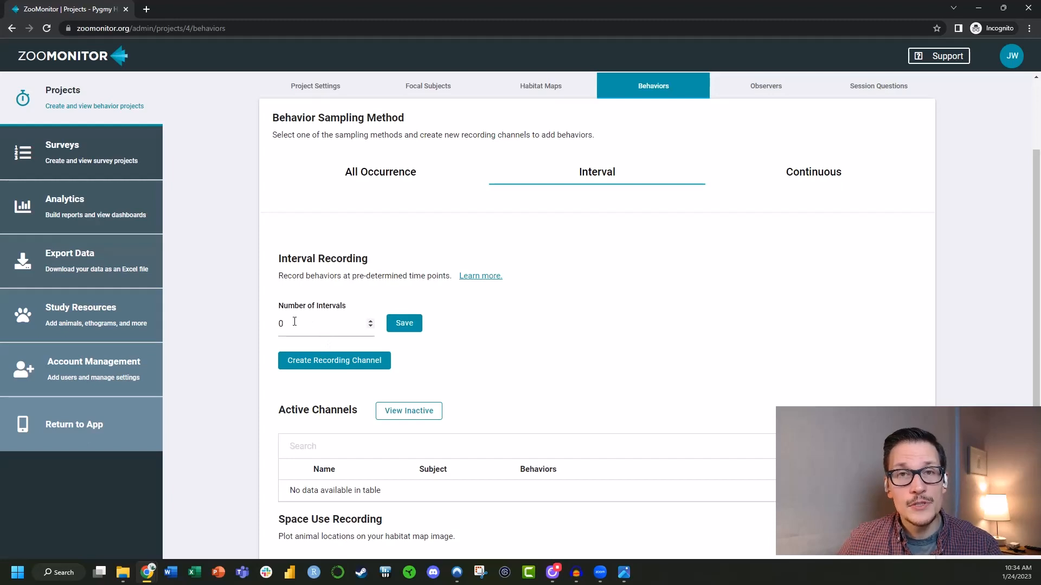
Set the Number of Intervals to 3 and start a new interval recording channel.
left_click_drag(293, 320, 265, 324)
type("3")
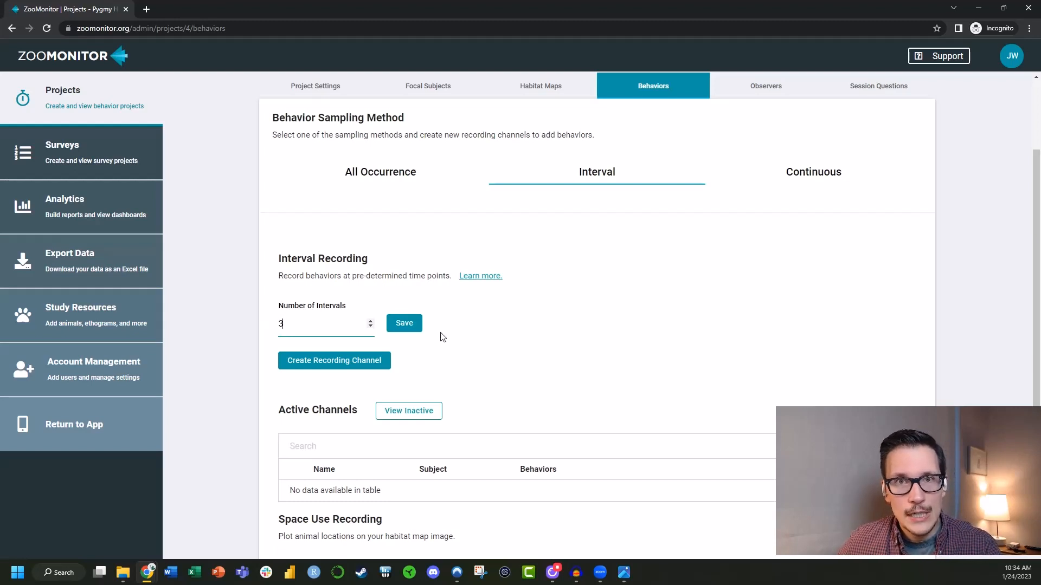
left_click(454, 330)
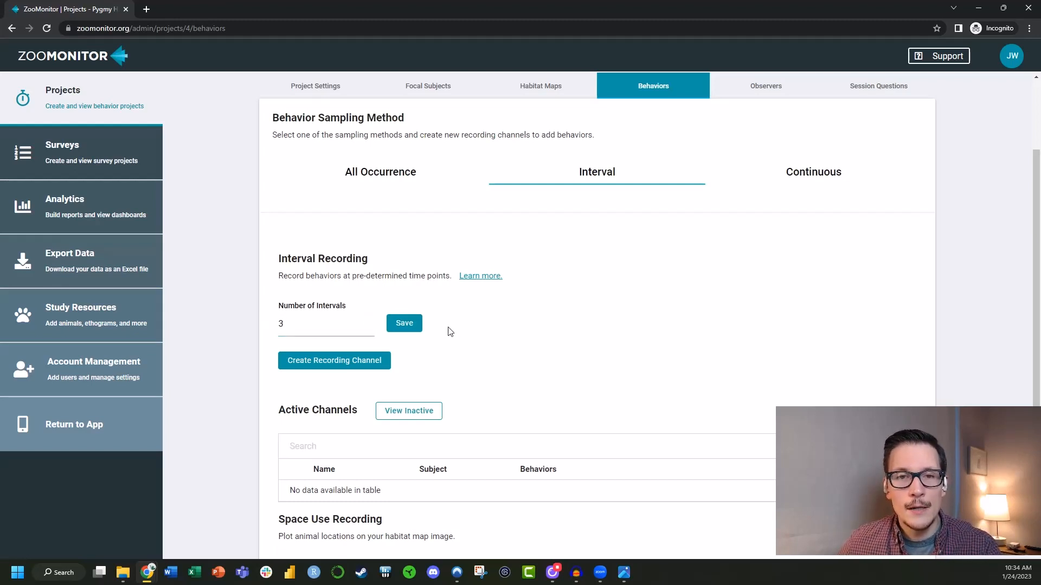
left_click(408, 331)
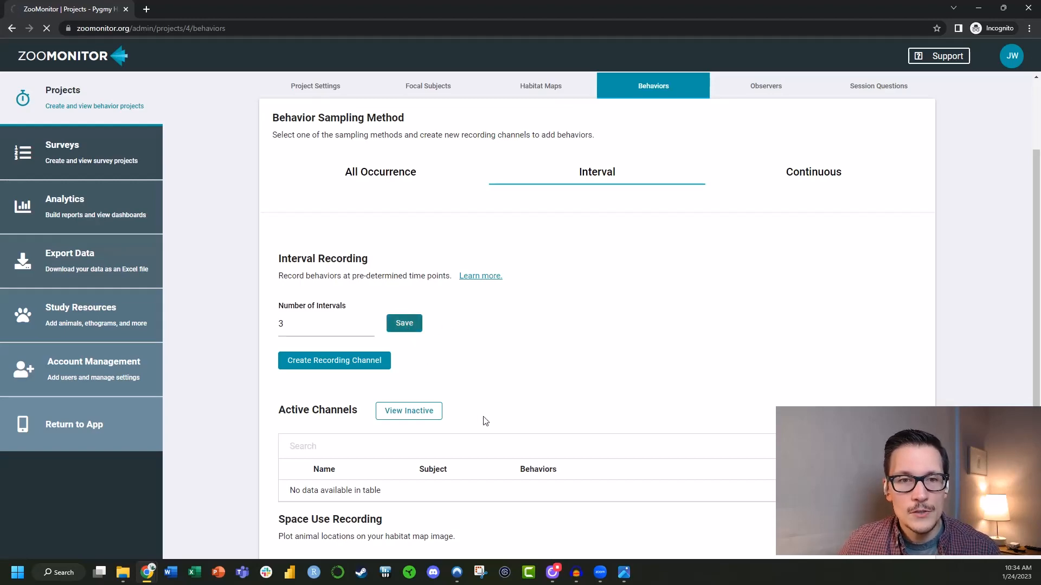
scroll(468, 403, "down", 3)
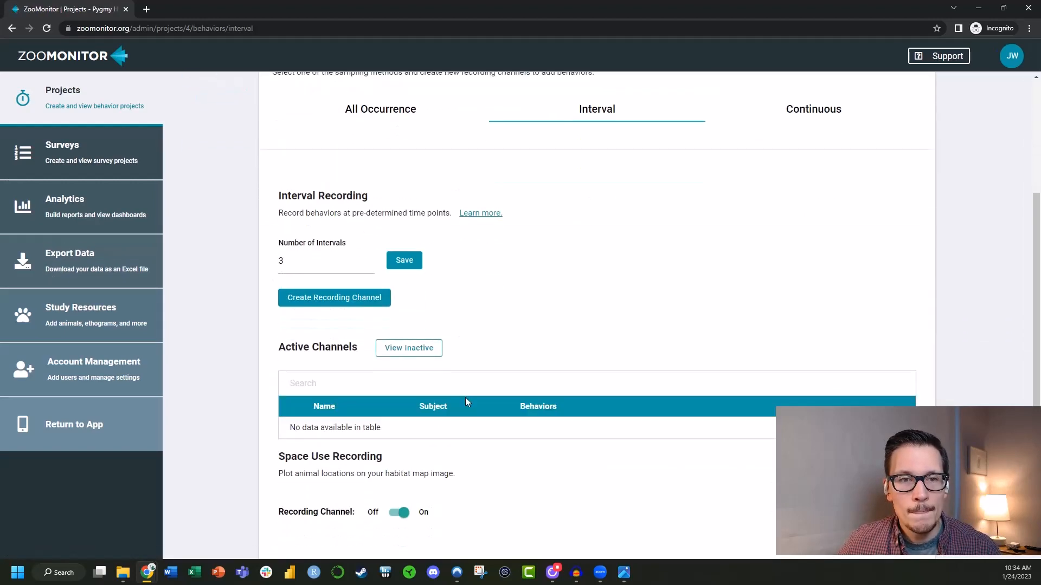
left_click(331, 301)
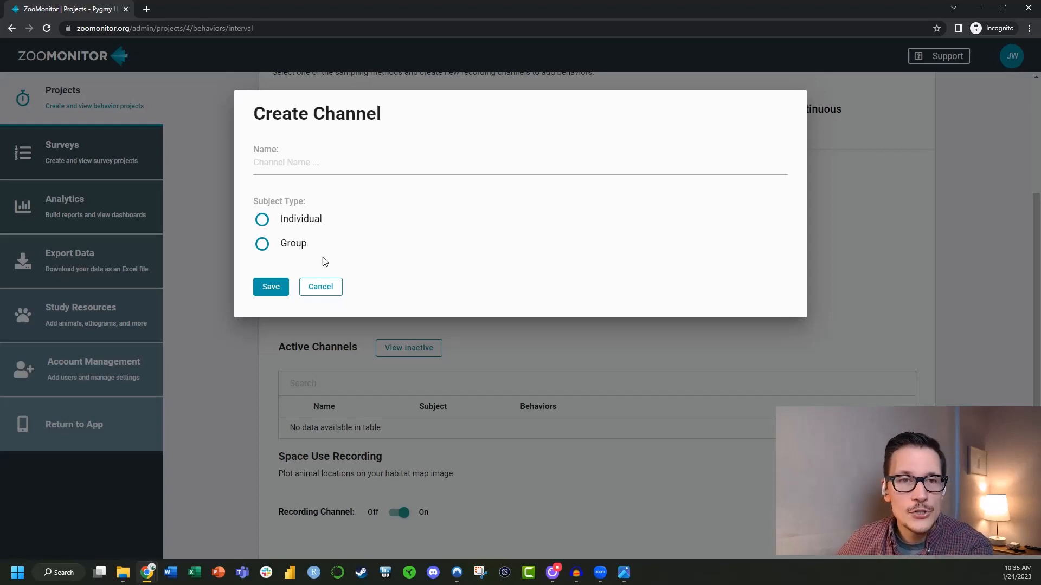
Create an interval channel named 'General Behavior' with the Individual subject type.
left_click(307, 170)
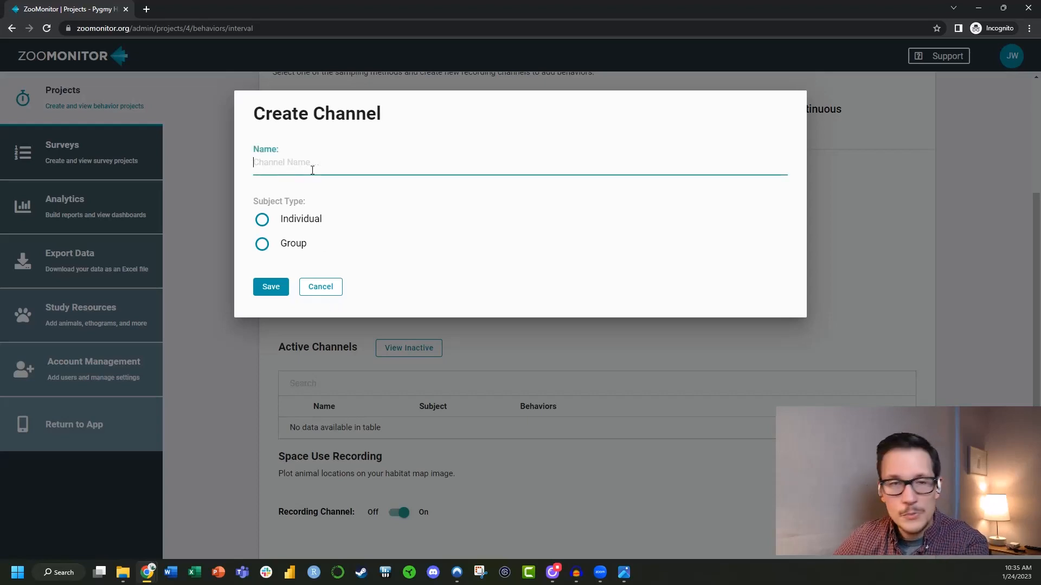
type("General Be")
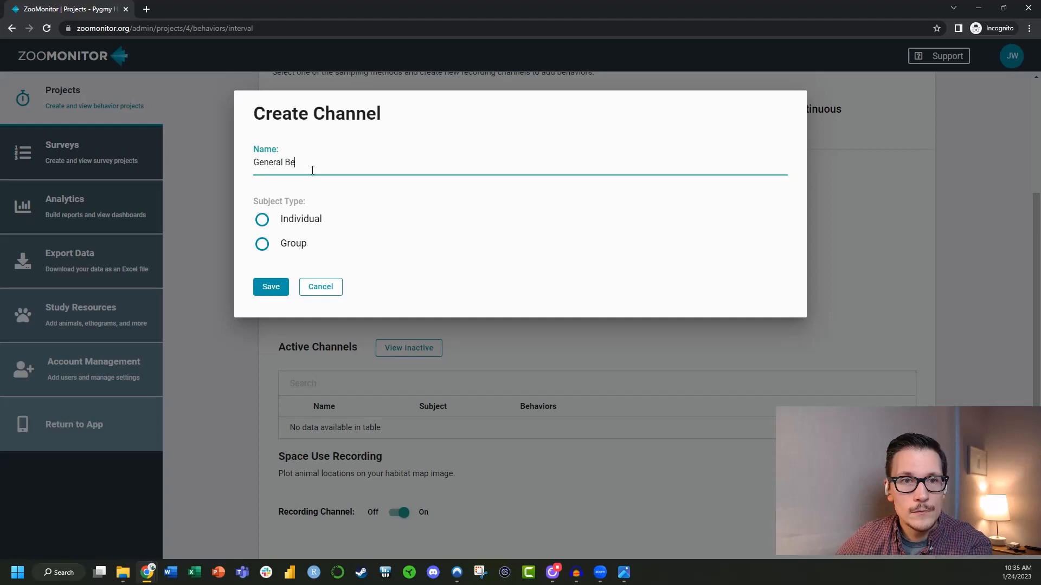
type("havior")
left_click(291, 227)
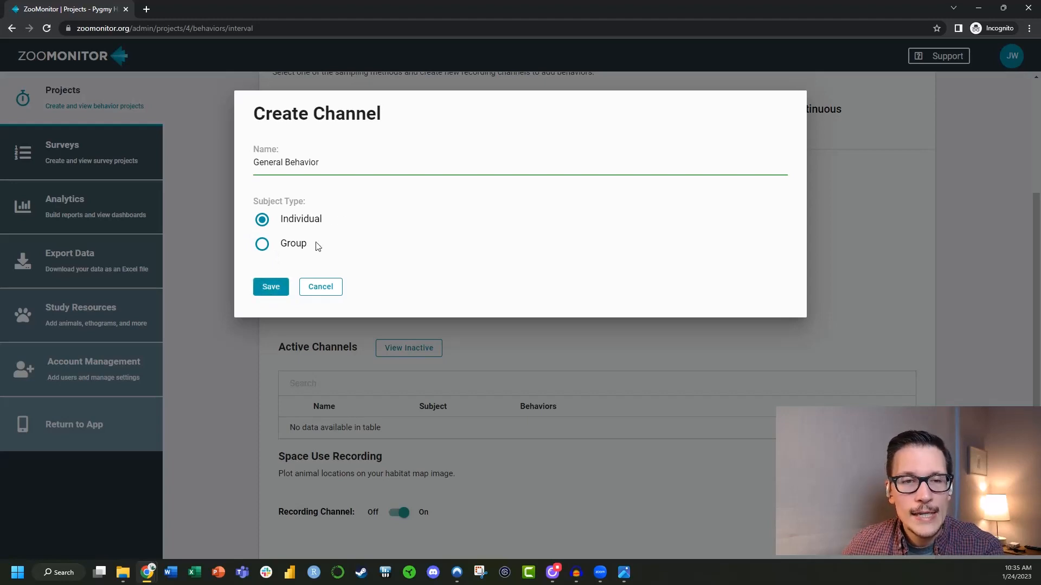
left_click(280, 288)
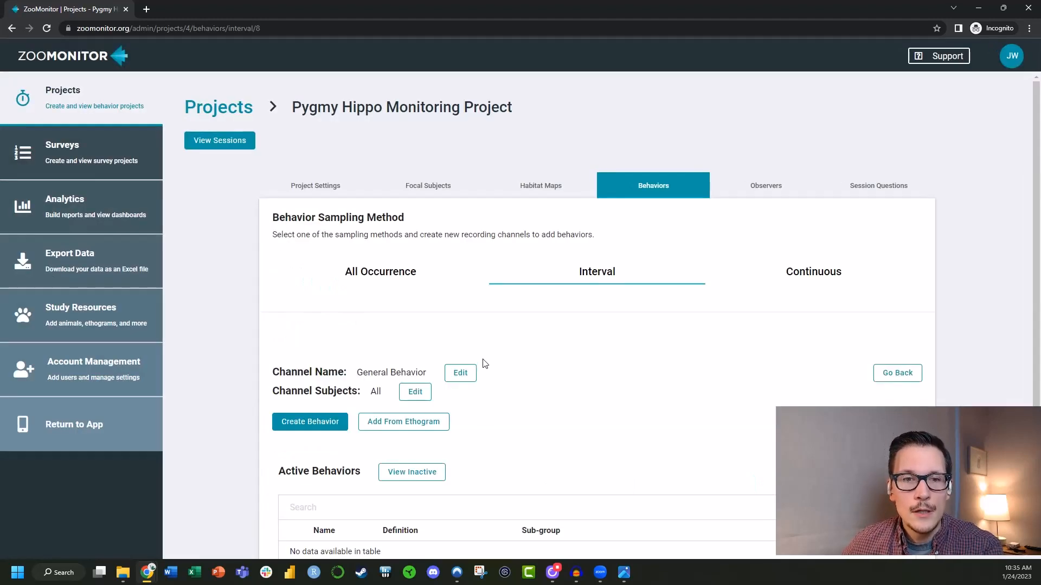
Return to the interval overview and reopen the General Behavior channel.
scroll(512, 394, "down", 1)
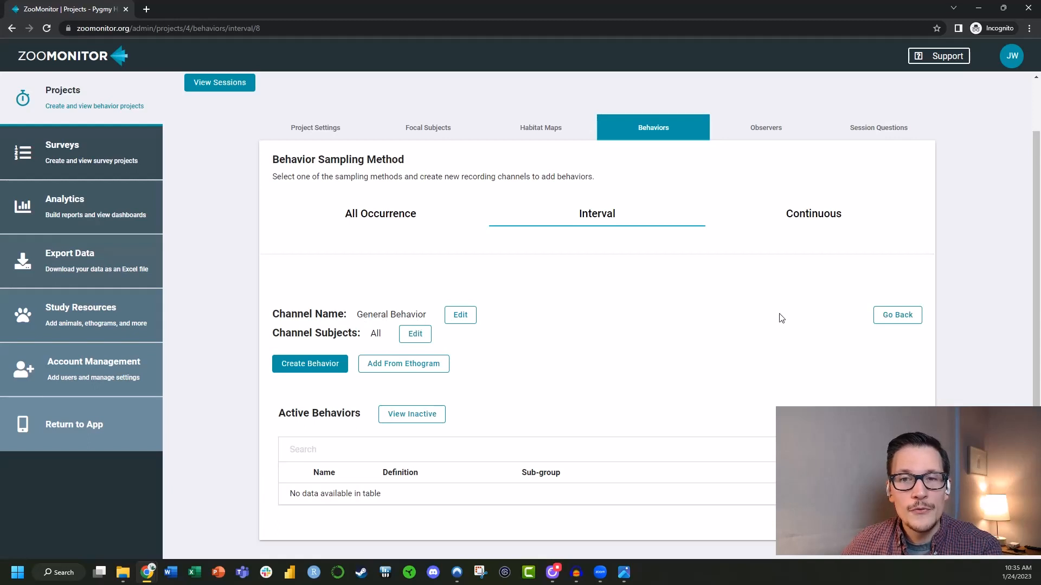
left_click(897, 316)
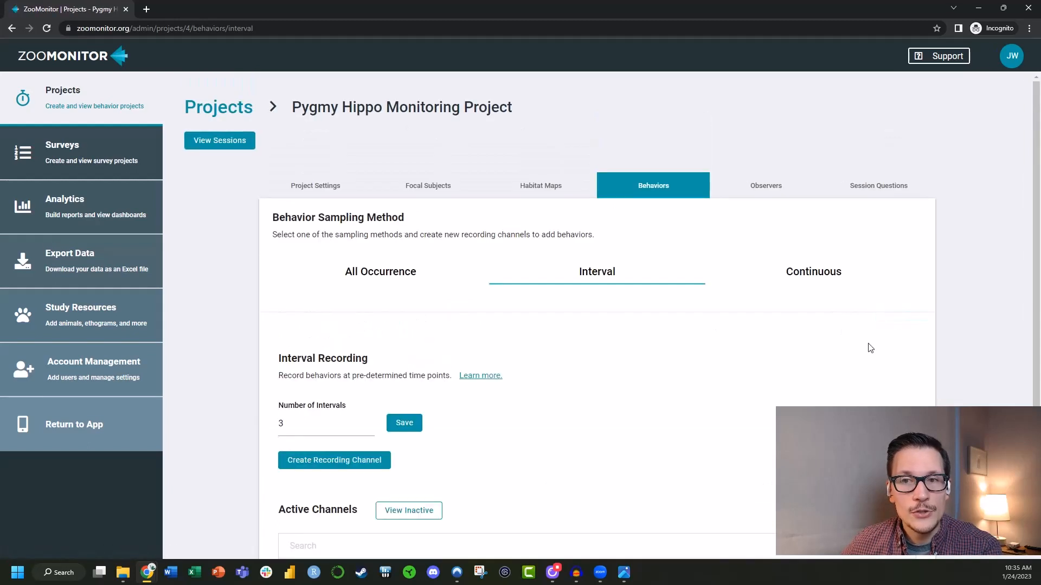
scroll(548, 386, "down", 4)
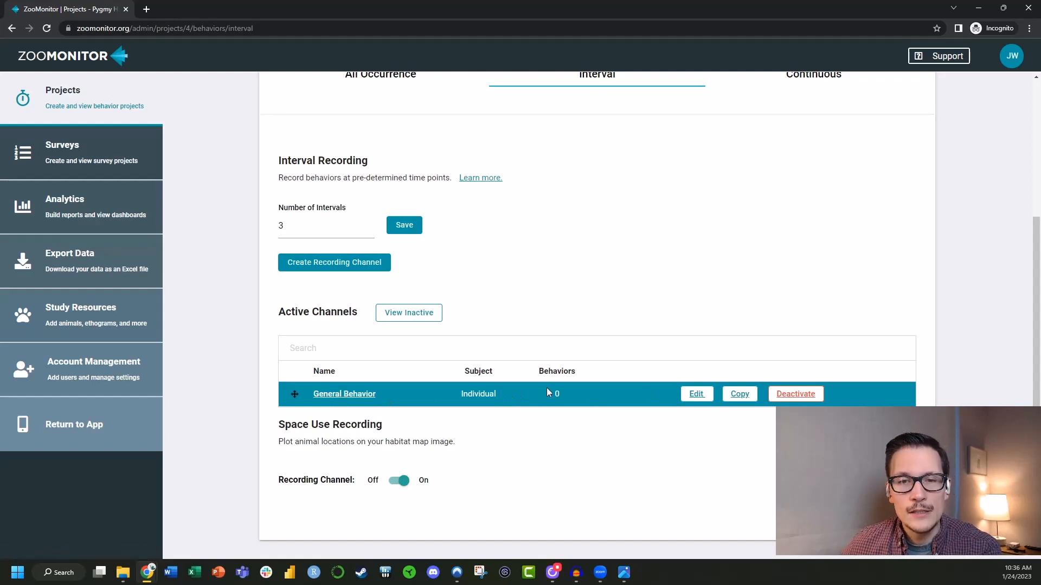
left_click(371, 399)
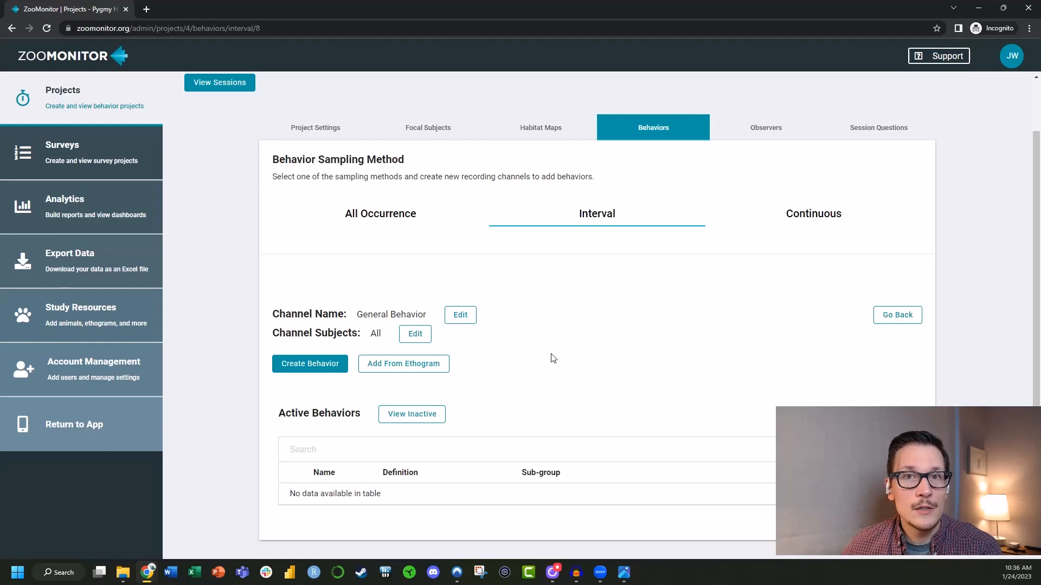
Open the Support link in a new browser tab.
scroll(551, 358, "up", 1)
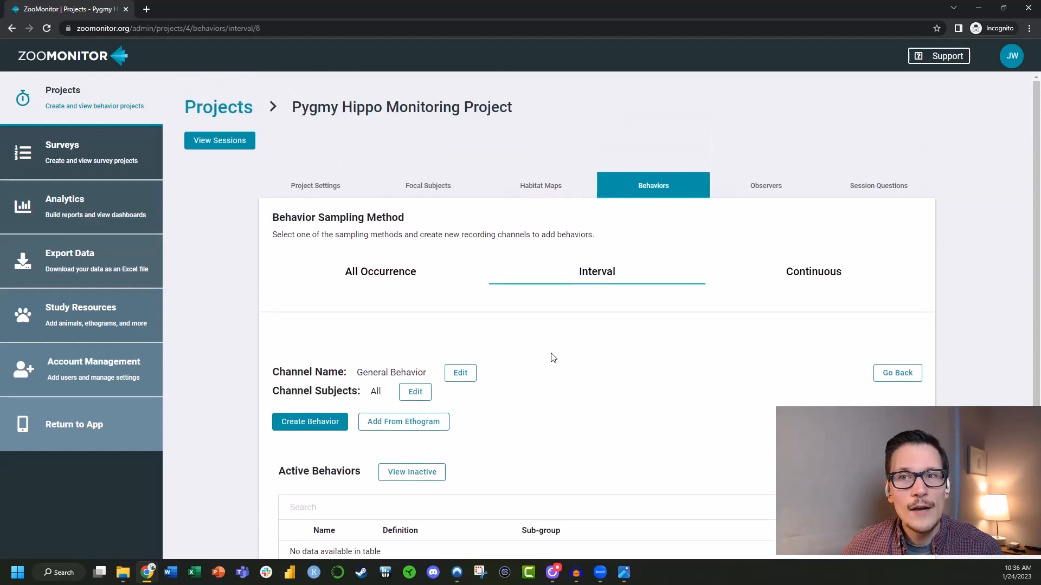
right_click(933, 57)
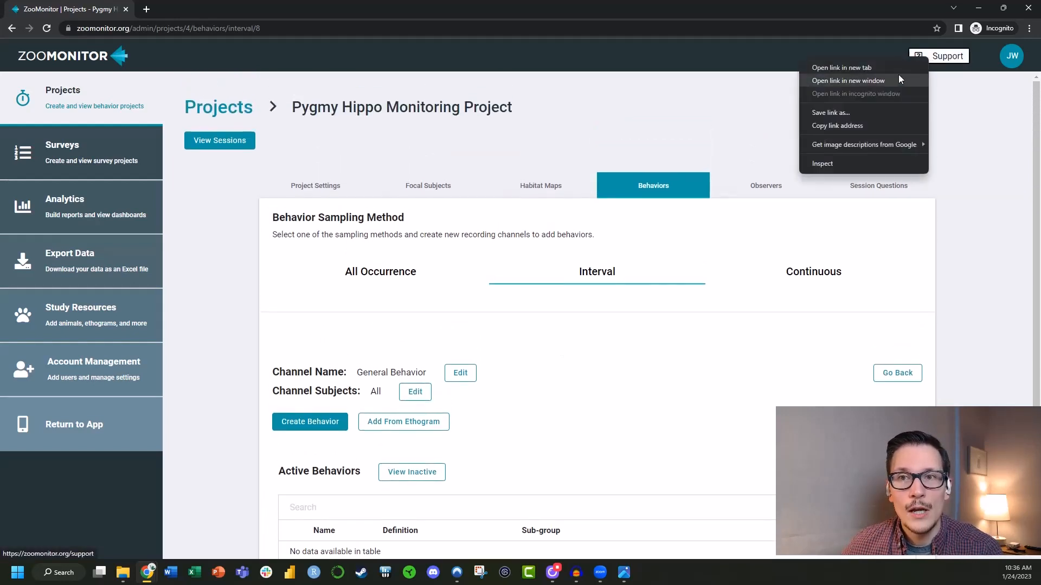
left_click(887, 67)
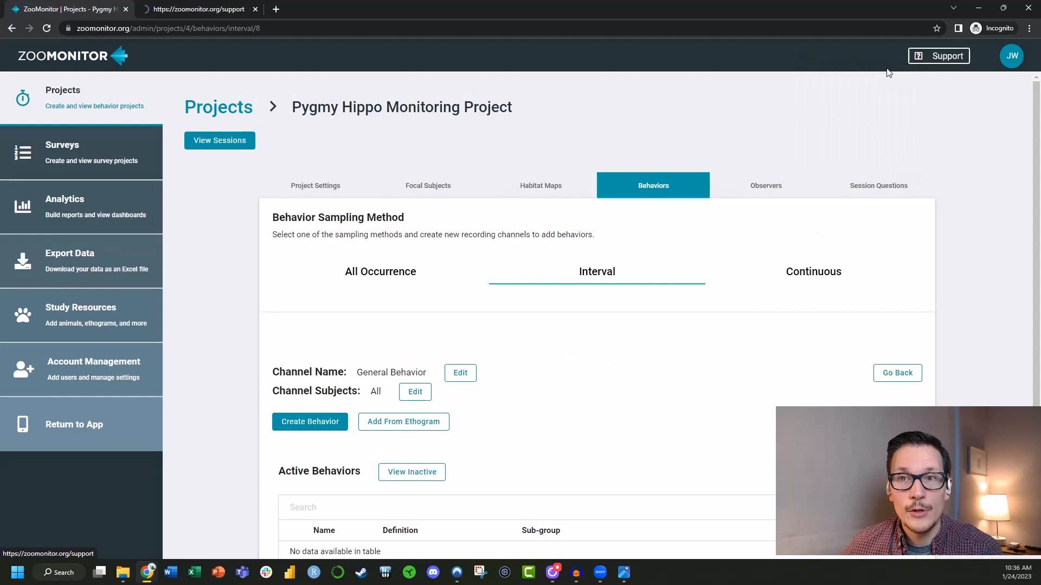
Browse the Resource Library in the support tab, then close that tab.
left_click(193, 11)
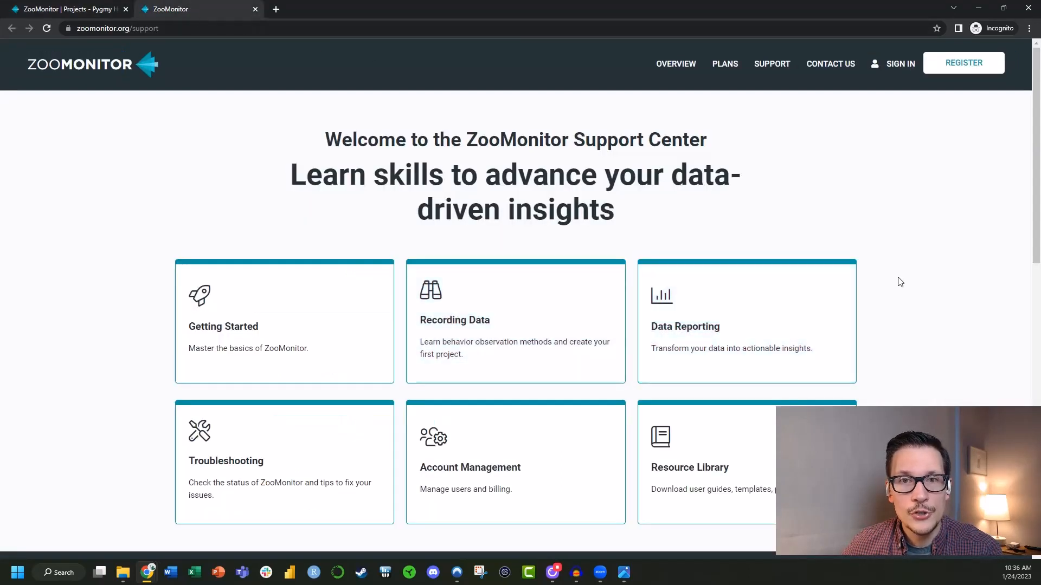
scroll(910, 333, "down", 1)
scroll(911, 333, "down", 1)
left_click(671, 380)
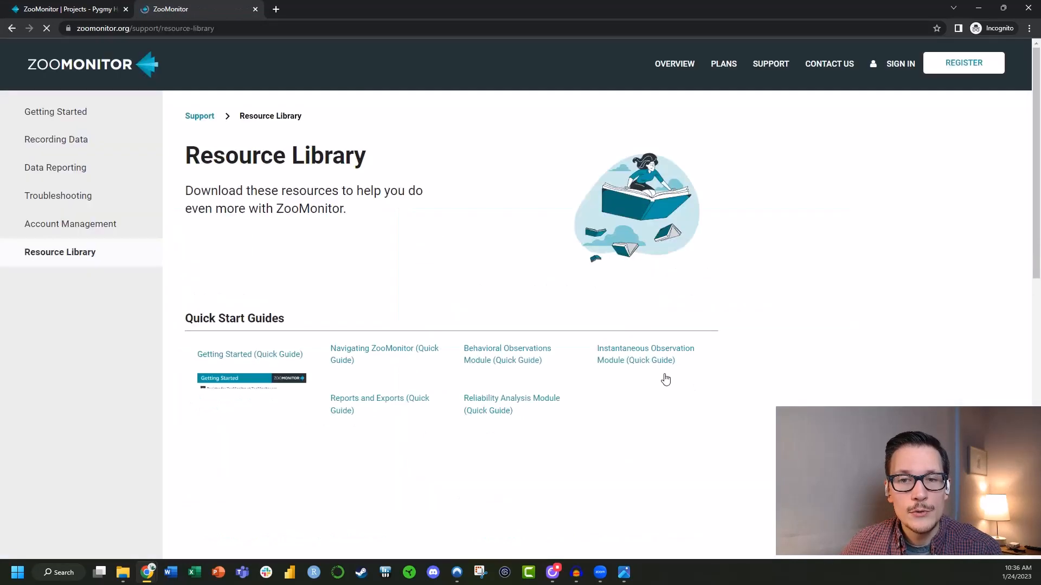
scroll(389, 361, "down", 10)
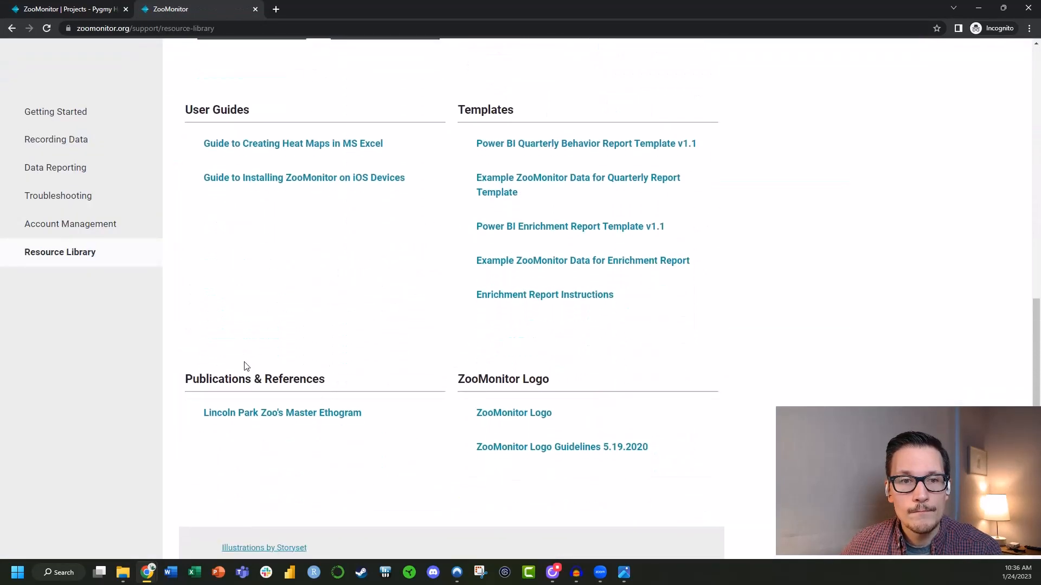
scroll(228, 368, "down", 2)
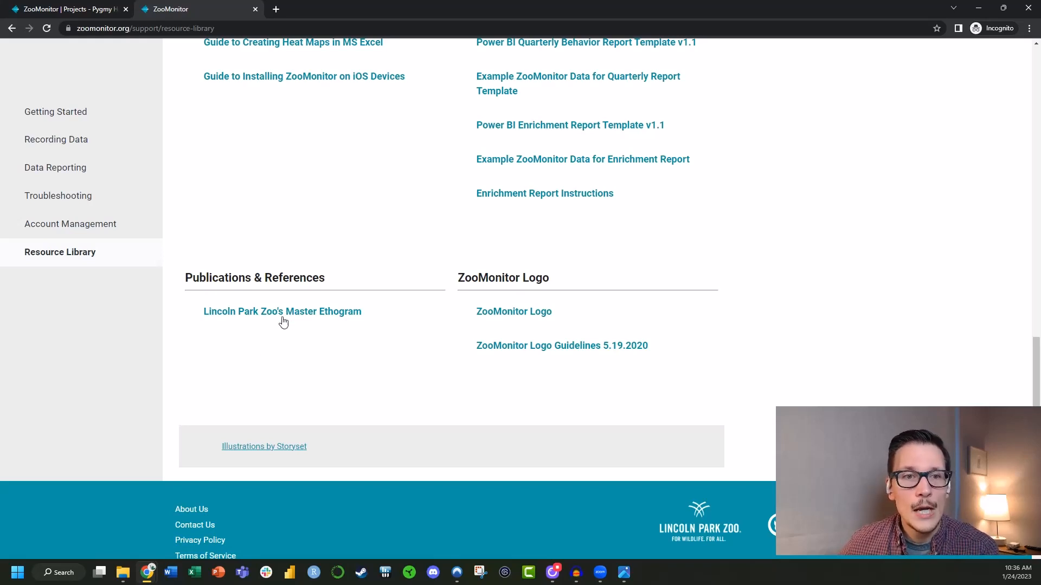
left_click(255, 10)
Add an 'Inactive' behavior with modifier category Attention offering values Alert, Rest.
scroll(605, 374, "down", 1)
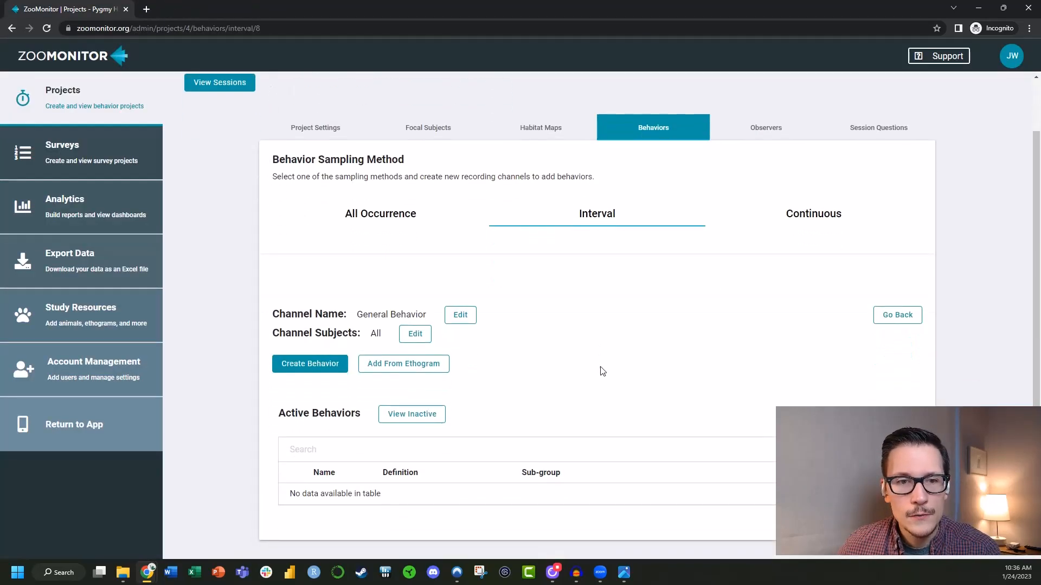
left_click(321, 367)
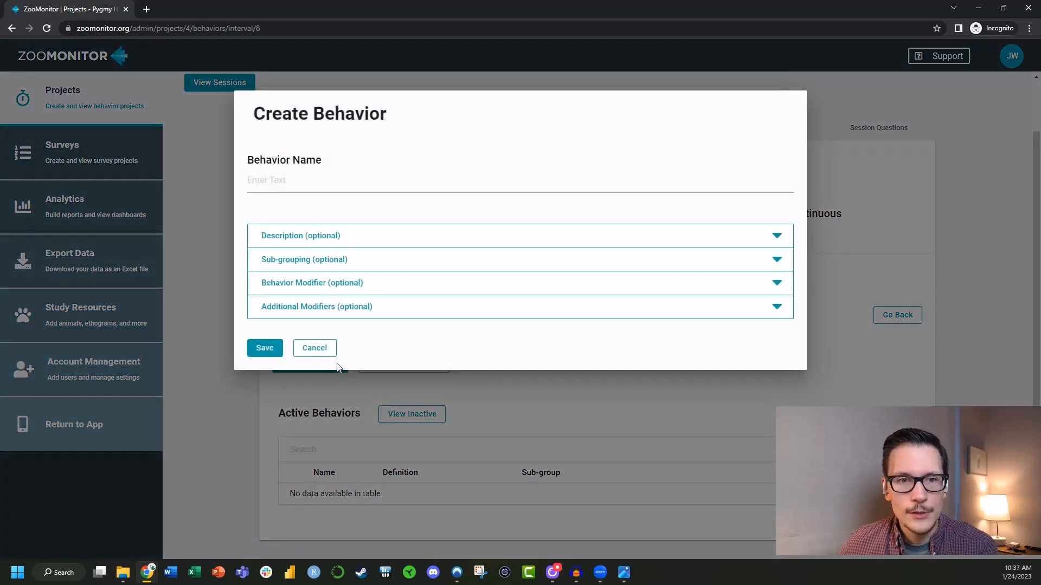
left_click(310, 180)
type("Inactive")
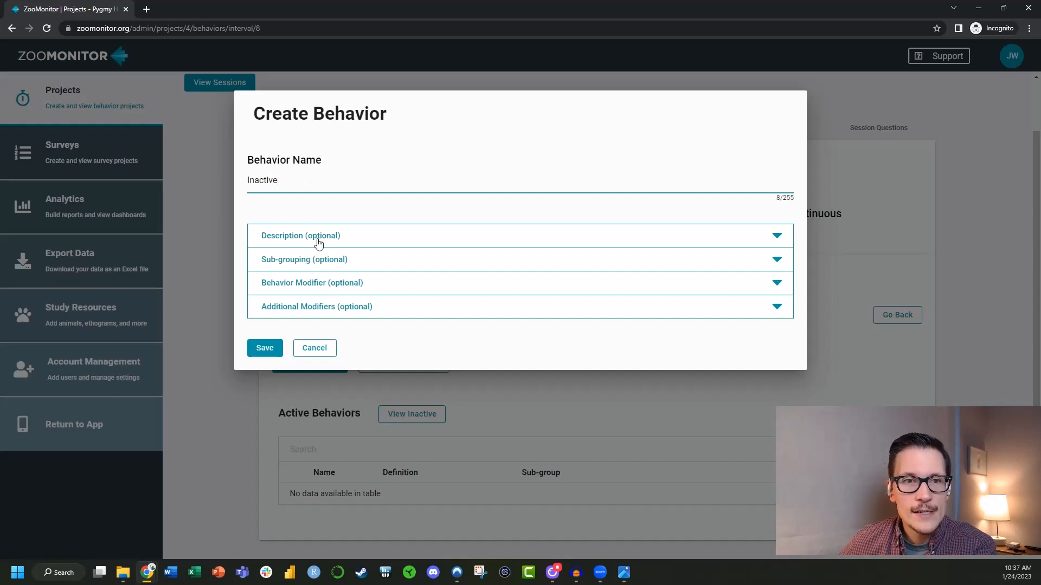
left_click(345, 285)
scroll(345, 301, "down", 2)
left_click(333, 243)
type("Attention")
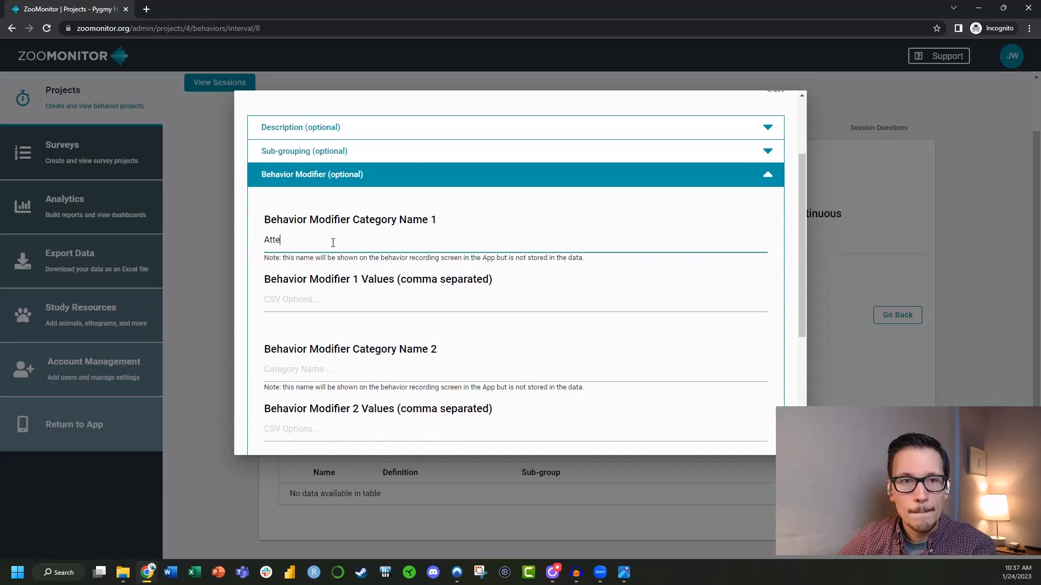
left_click(340, 302)
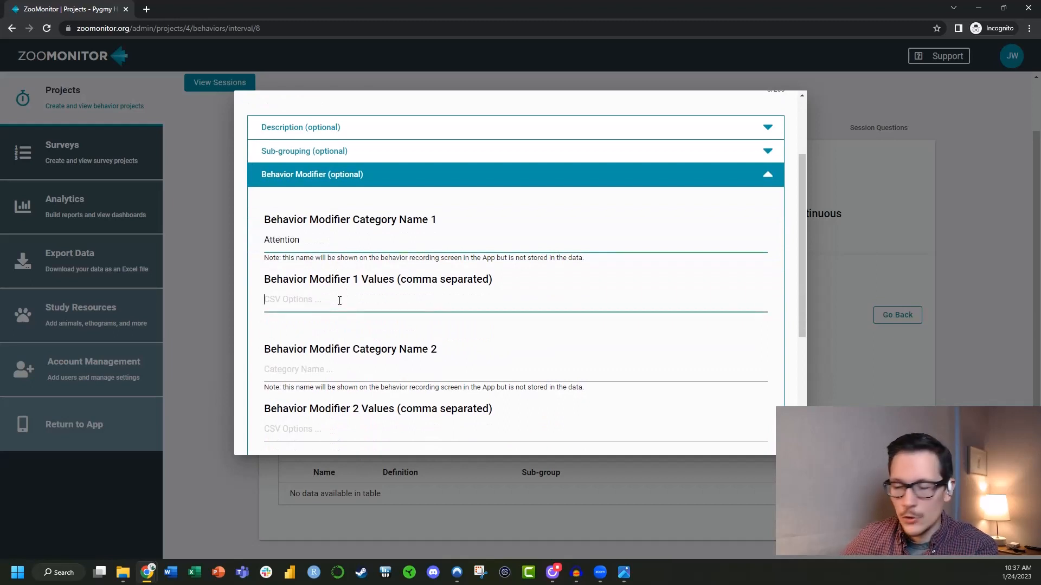
type("Alert")
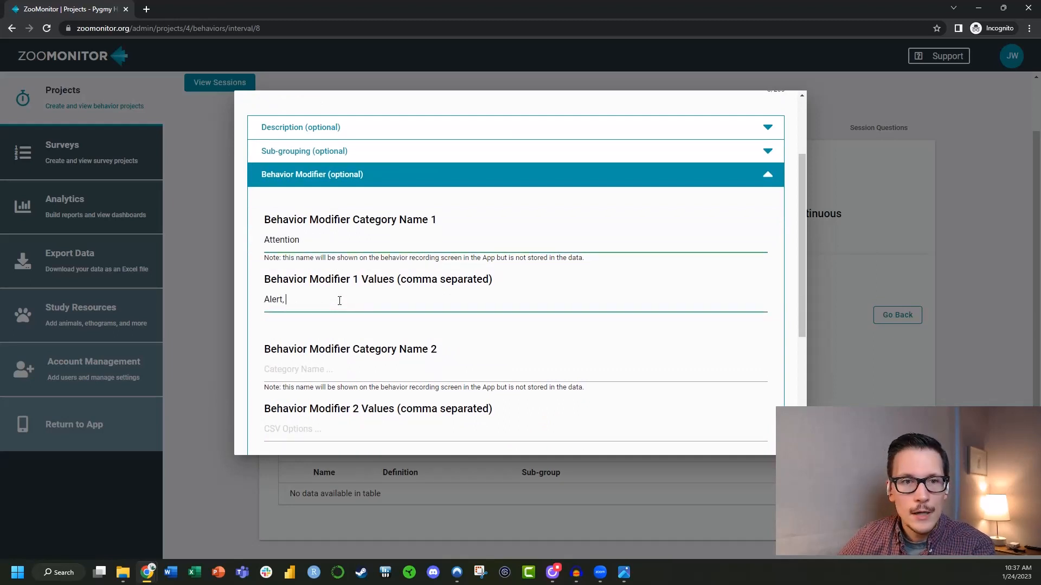
type(", Rest")
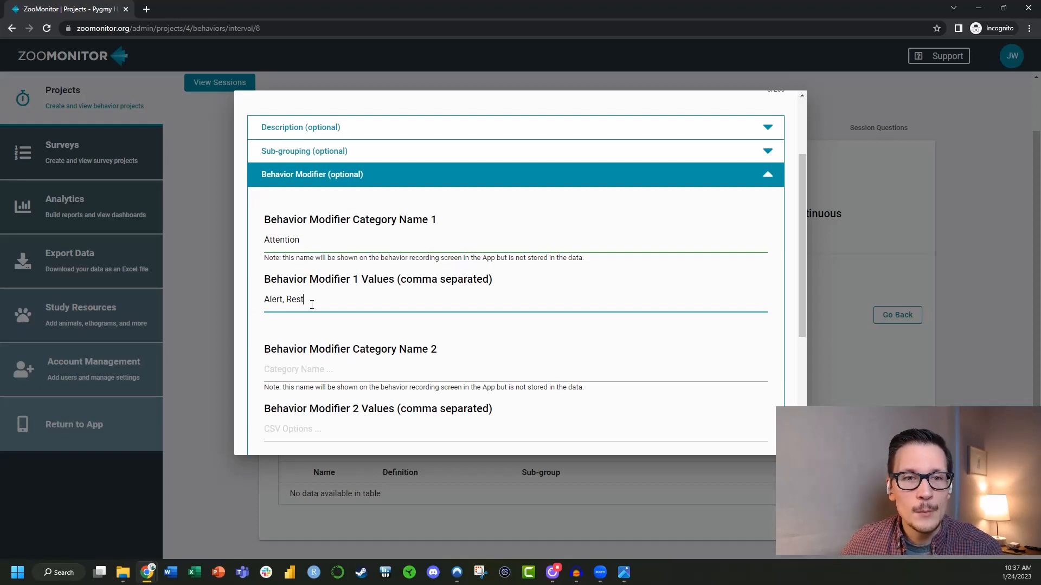
scroll(341, 326, "down", 4)
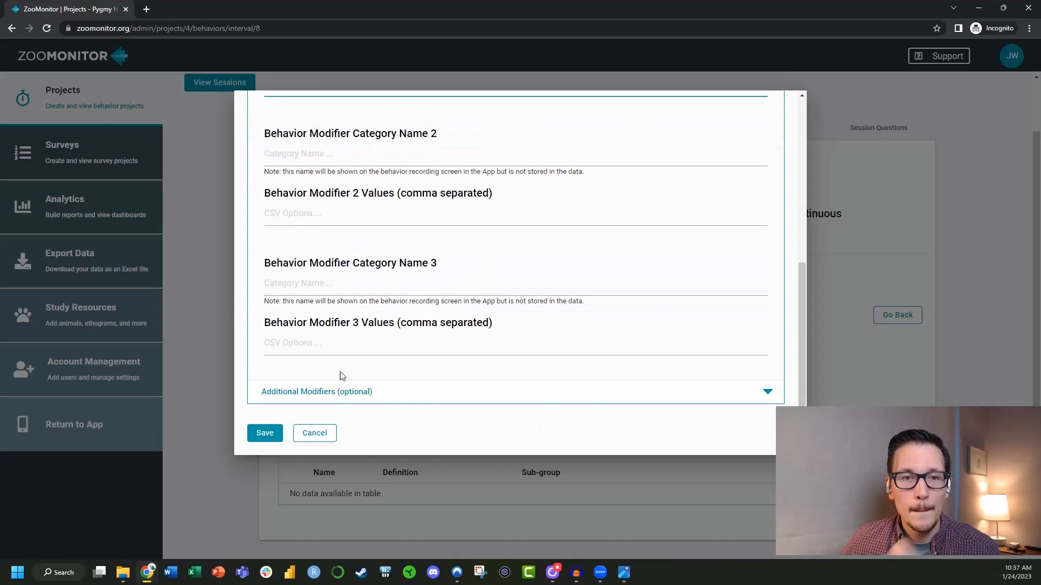
left_click(267, 436)
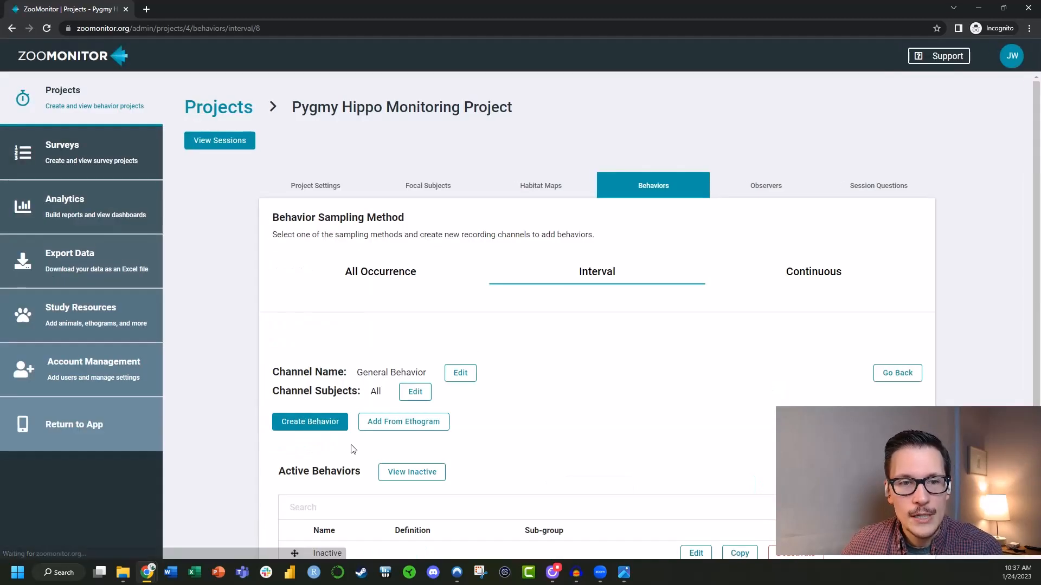
Add the behaviors 'Feeding/ Foraging' and 'Locomotion' to the channel.
left_click(315, 372)
left_click(291, 178)
type("Feeding/ Foraging")
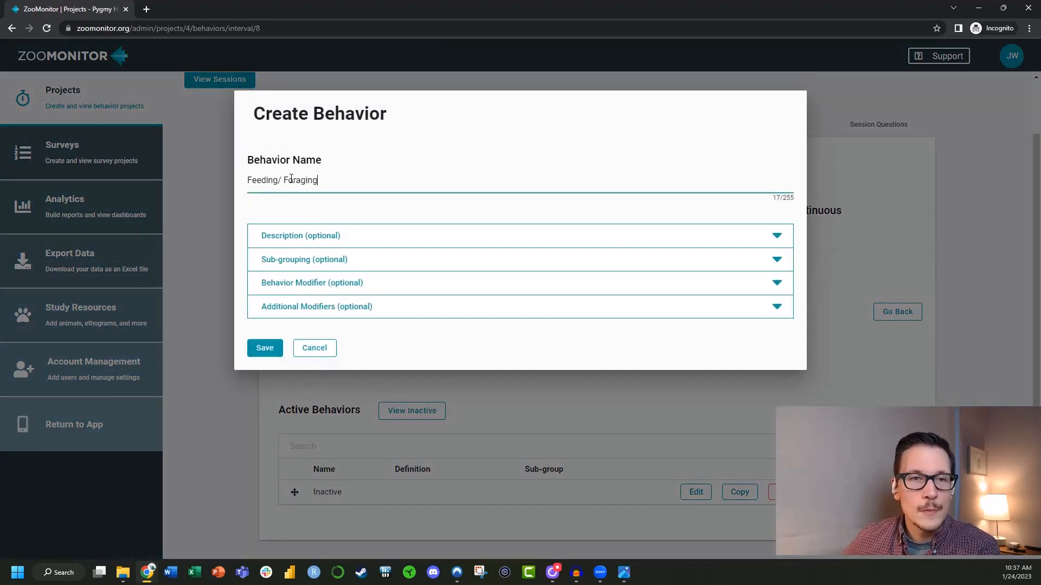
left_click(262, 353)
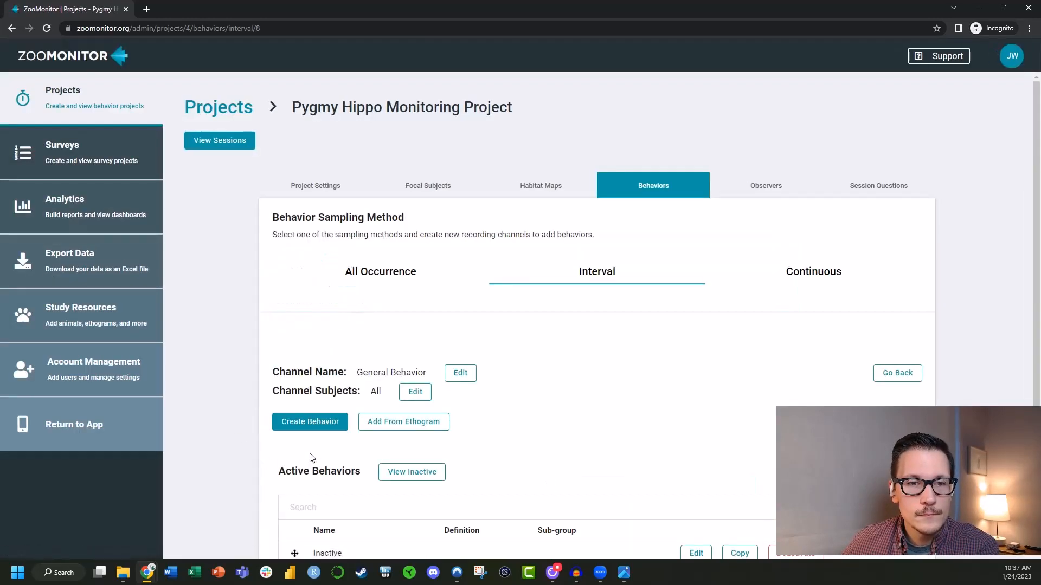
scroll(312, 458, "down", 2)
left_click(310, 337)
left_click(288, 177)
type("Locomotion")
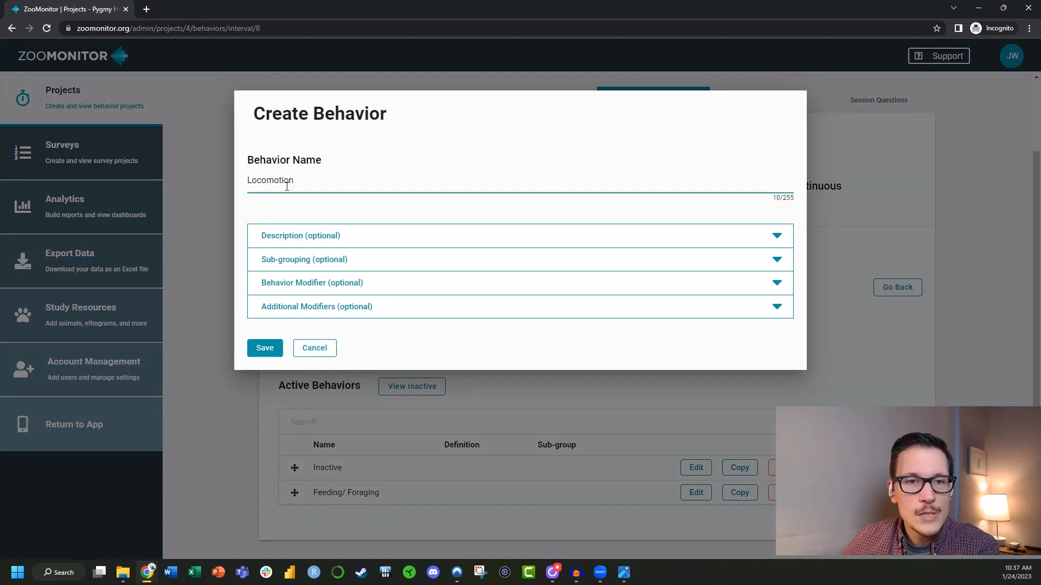
left_click(271, 352)
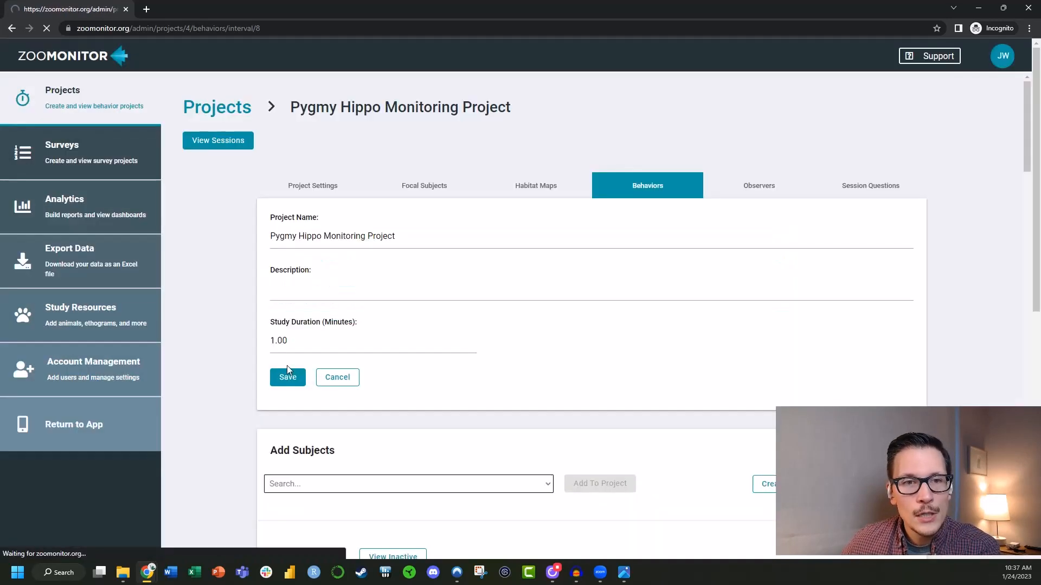
scroll(288, 379, "down", 3)
Add the behaviors 'Undesirable' and 'Other Solitary' to the channel.
left_click(302, 309)
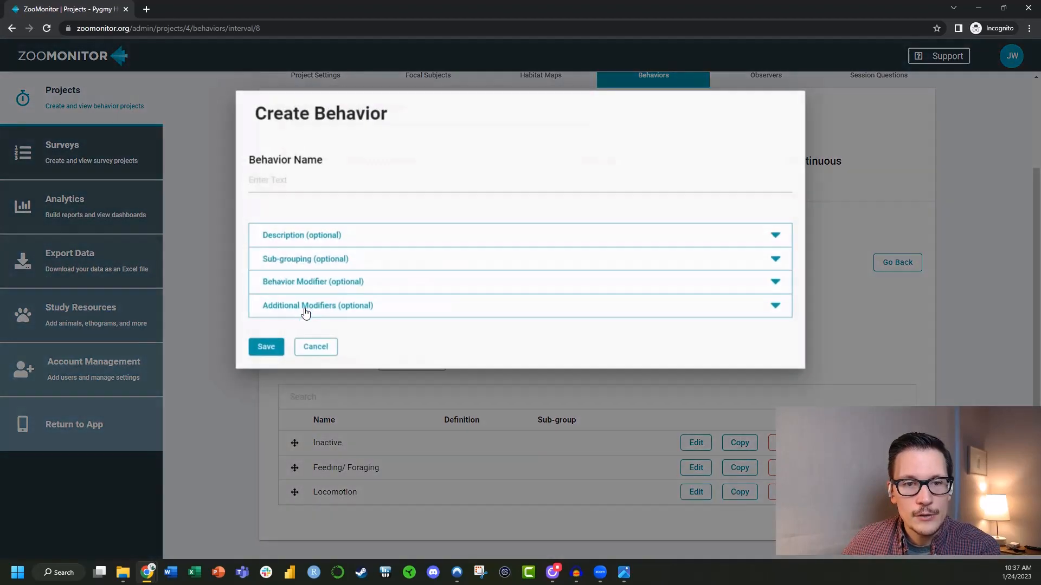
left_click(326, 172)
type("Undesirable")
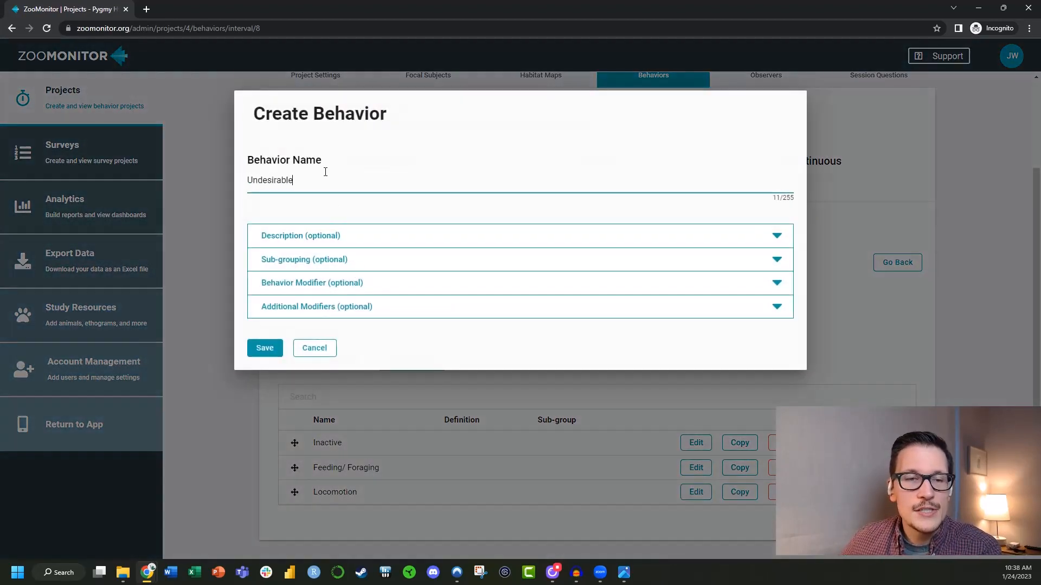
left_click(262, 350)
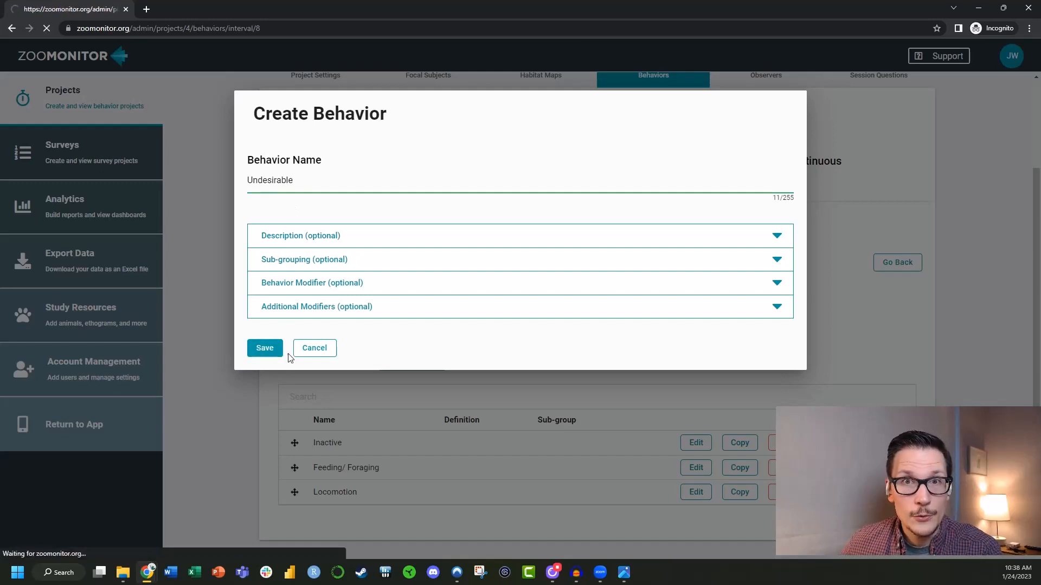
scroll(295, 325, "down", 3)
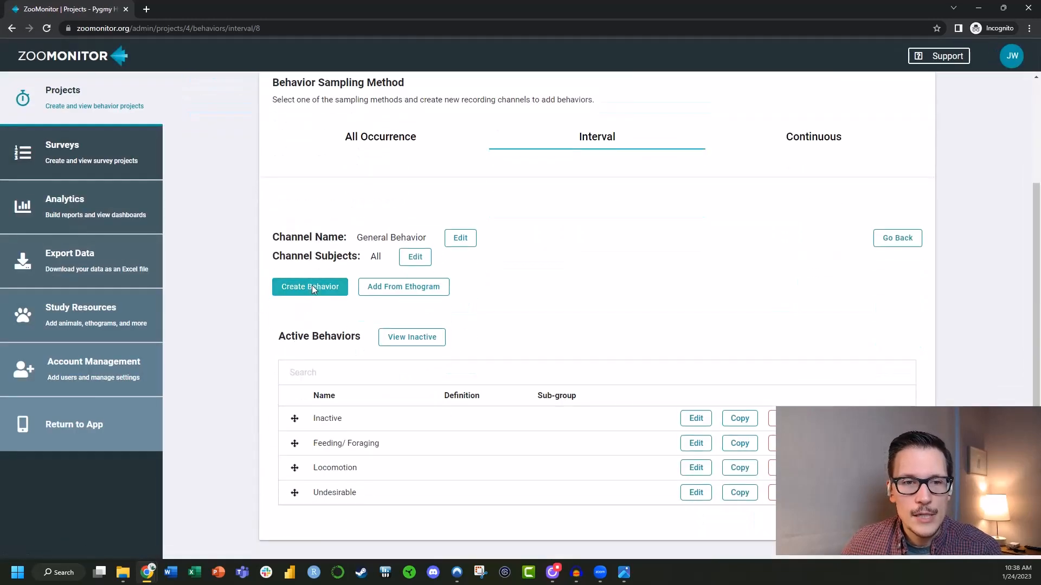
left_click(312, 290)
type("Other SOlit")
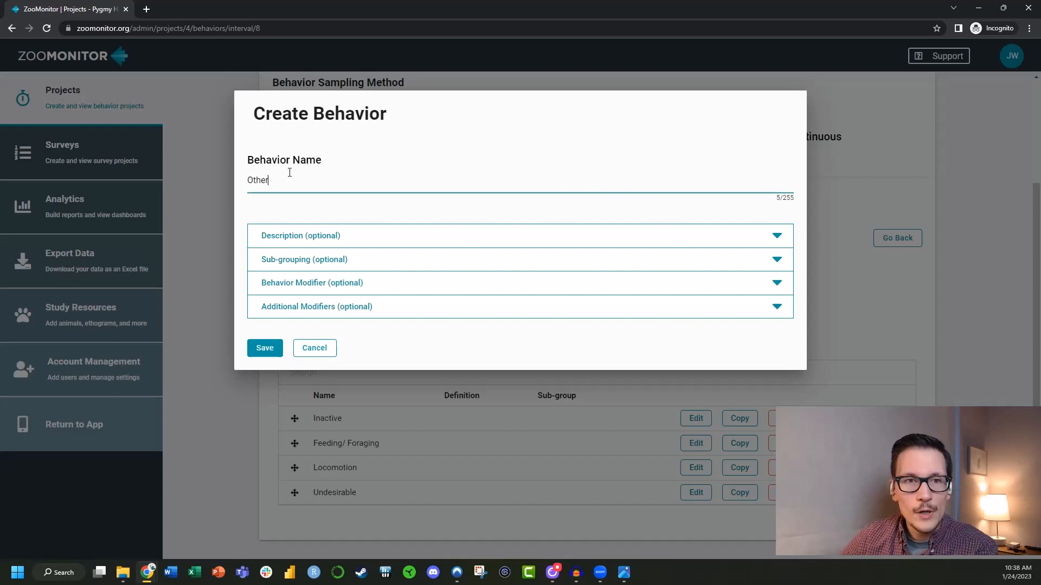
key("BackSpace")
key("BackSpace")
type("olitary")
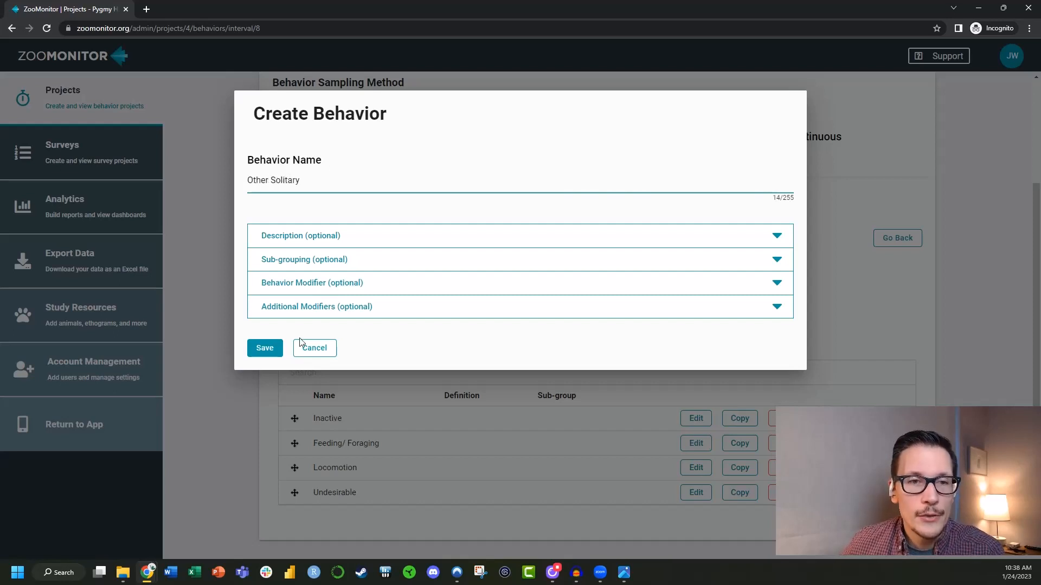
left_click(268, 349)
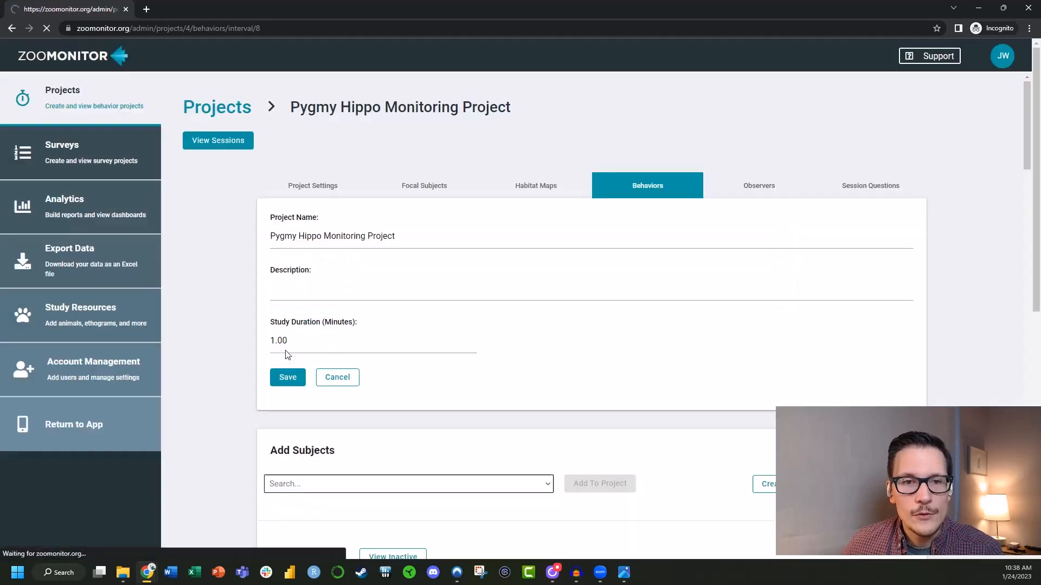
scroll(297, 402, "down", 3)
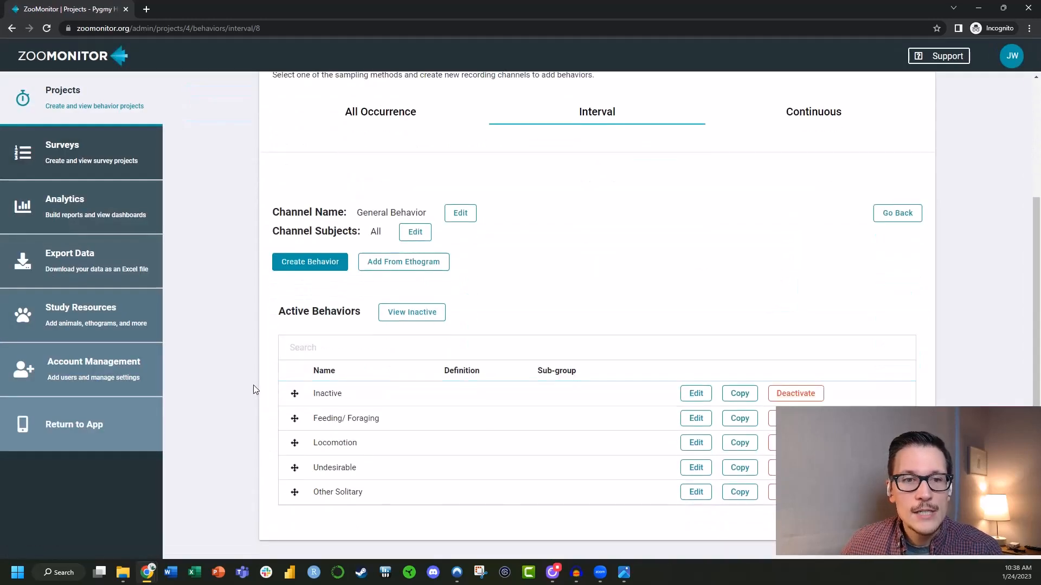
Add the behaviors 'Social' and 'Other' to the General Behavior channel.
left_click(304, 263)
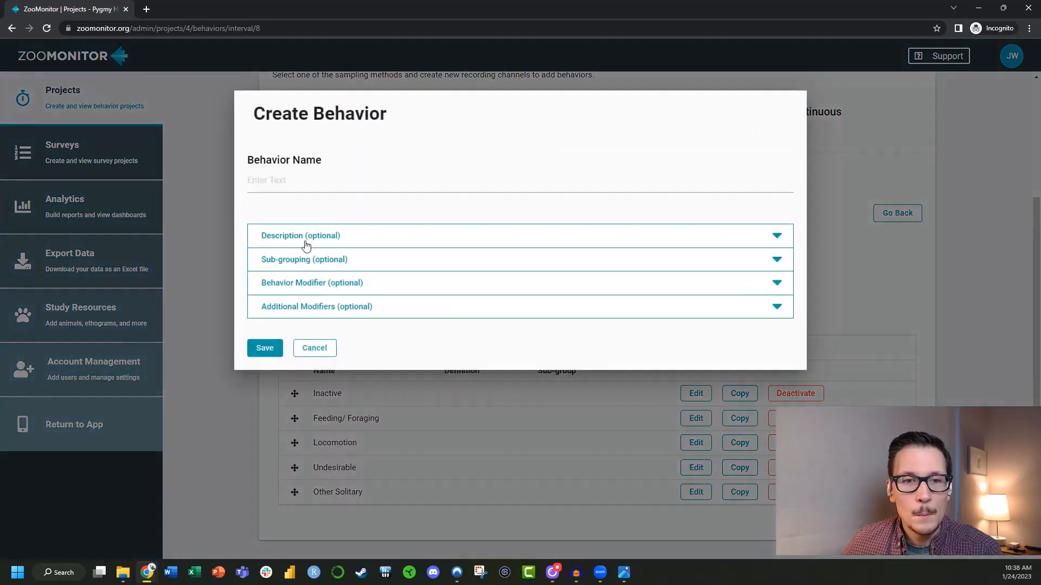
left_click(325, 175)
type("Social")
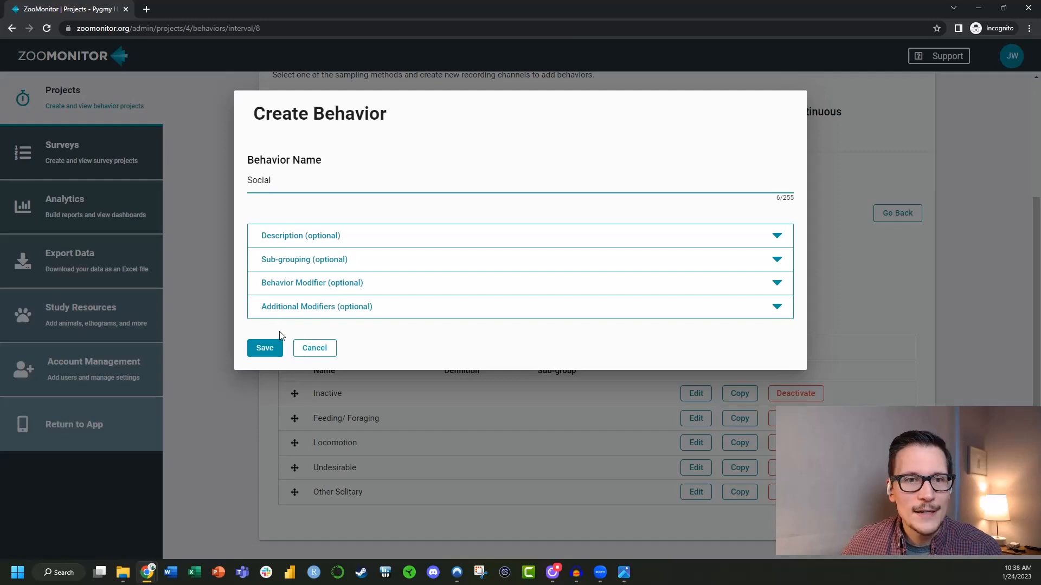
left_click(263, 350)
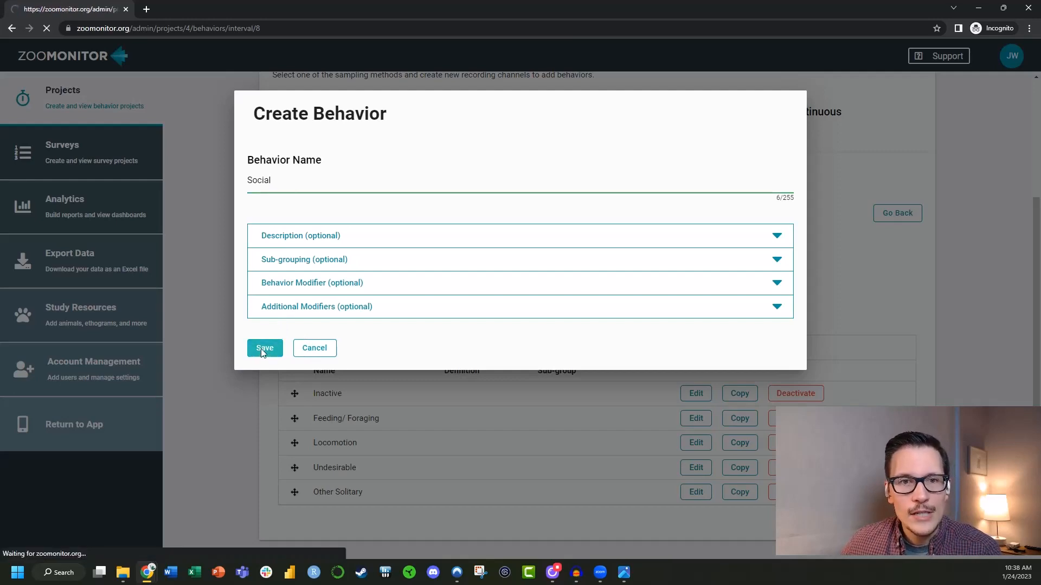
scroll(272, 434, "down", 3)
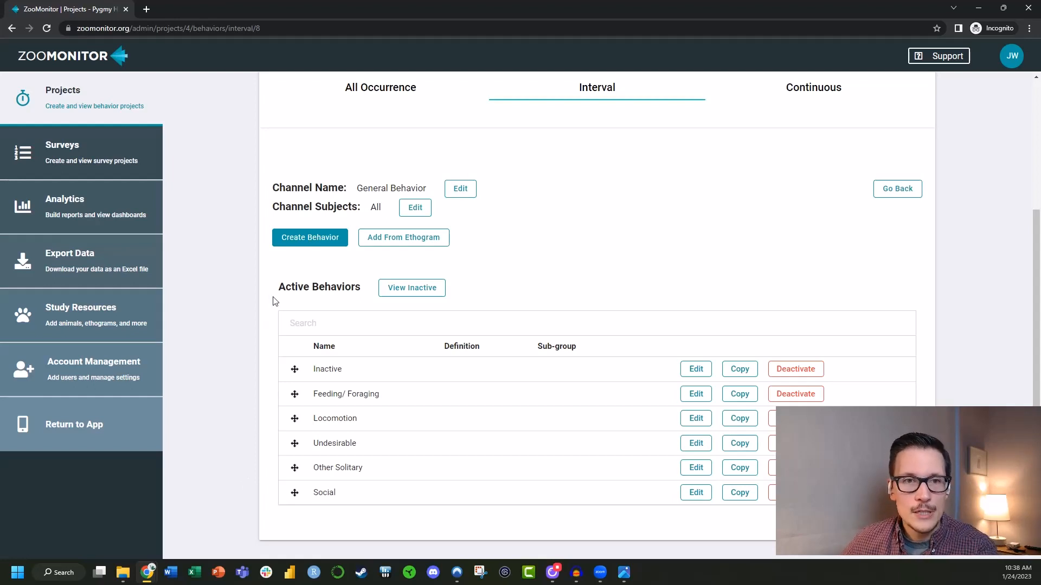
left_click(311, 239)
left_click(330, 191)
type("Other")
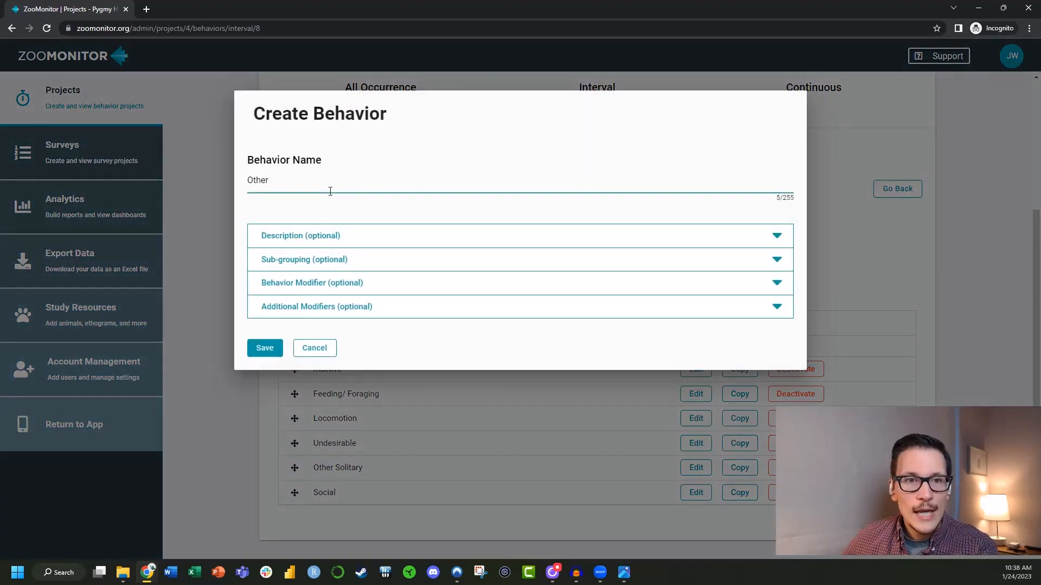
left_click(264, 348)
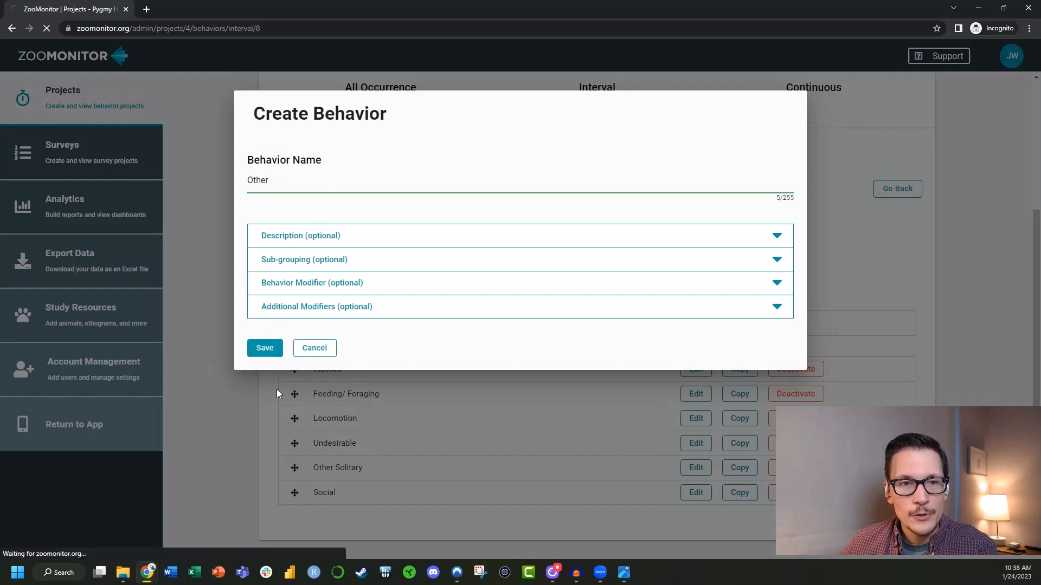
scroll(270, 364, "down", 4)
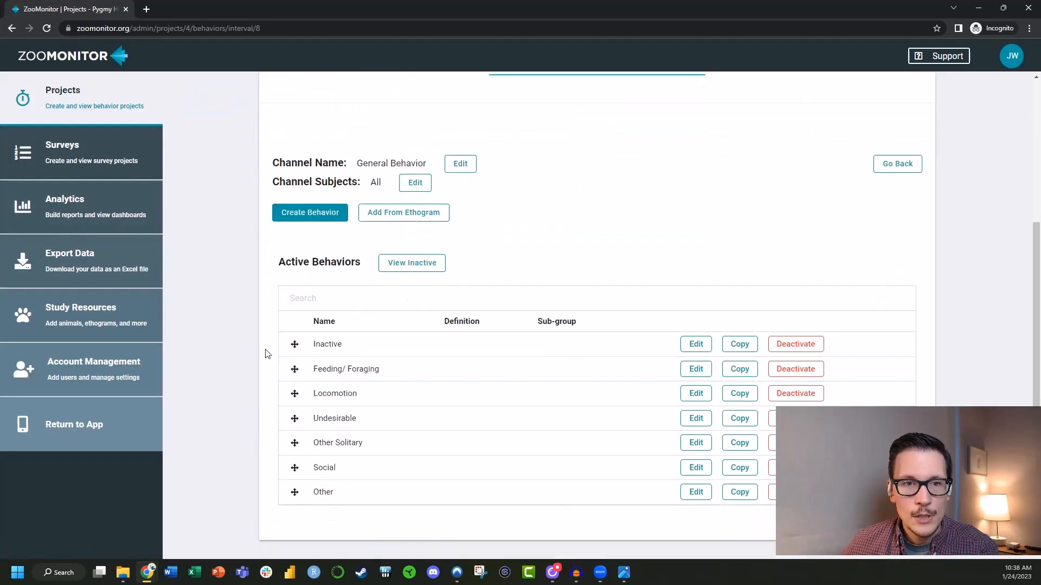
Start a new behavior and enter the name 'Not Visible'.
left_click(288, 217)
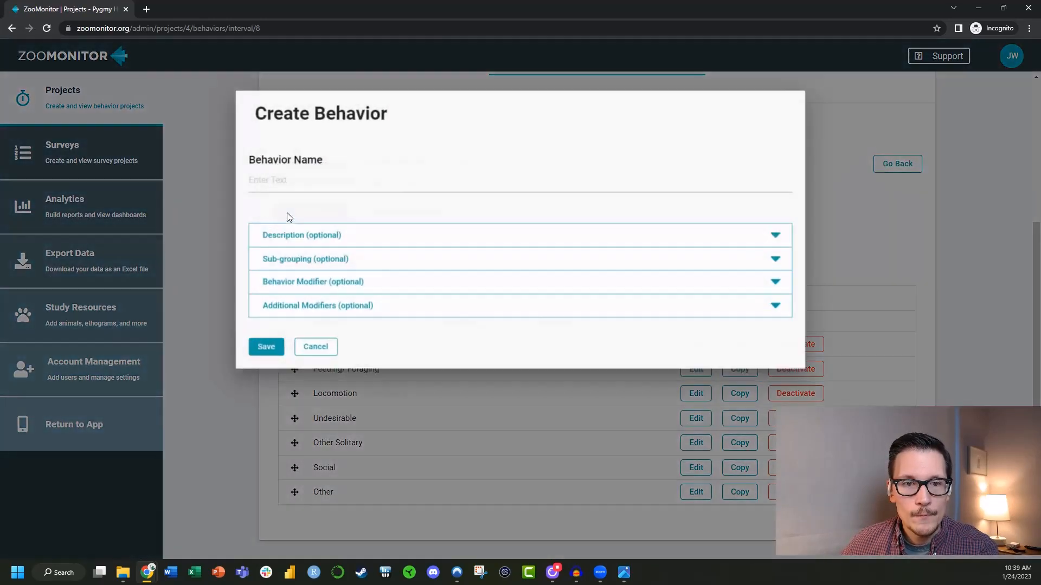
left_click(276, 179)
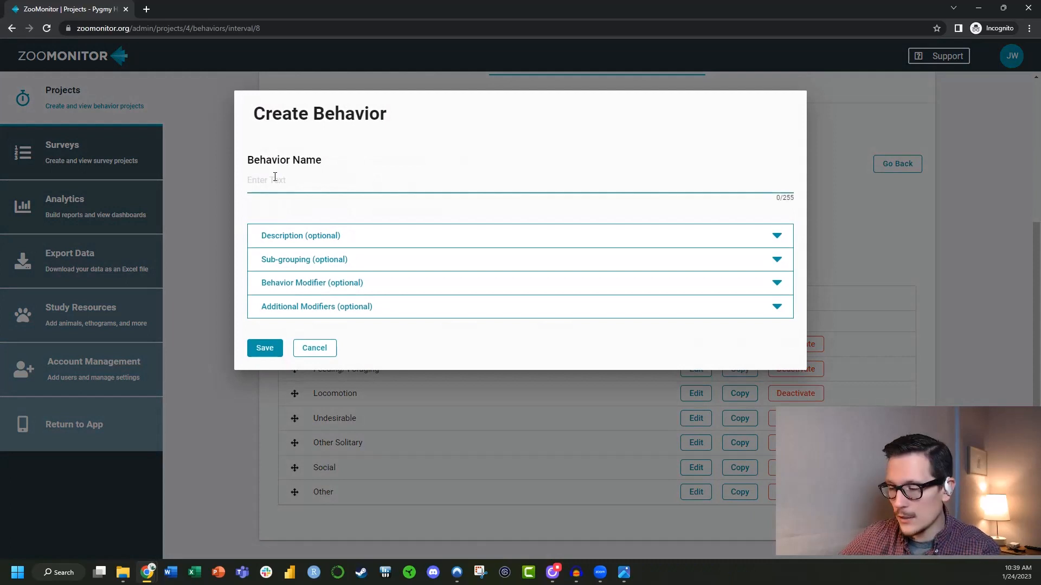
type("t Visible")
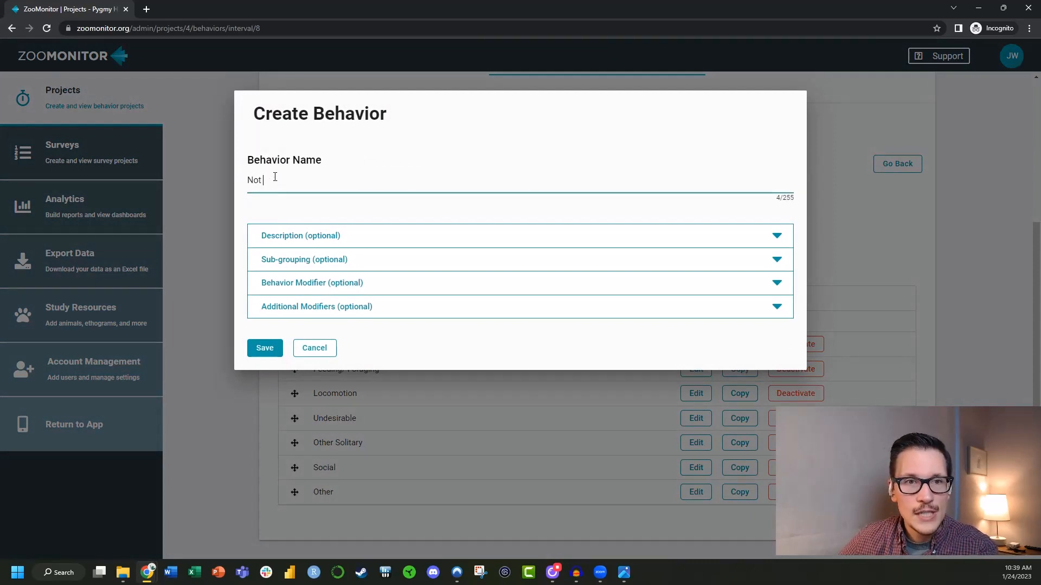
Save the Not Visible behavior and check the eight listed active behaviors.
left_click(265, 348)
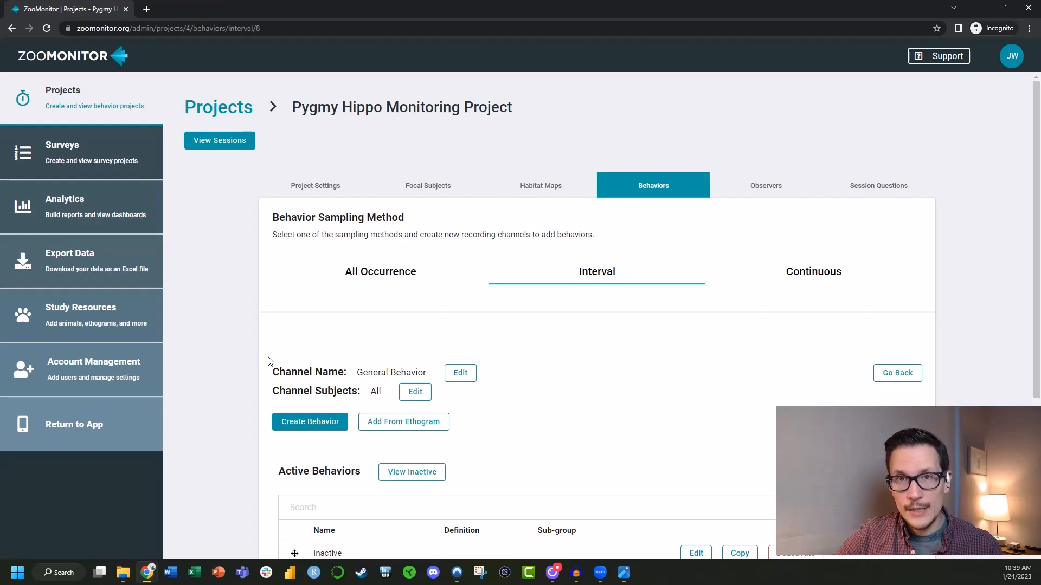
scroll(270, 361, "down", 3)
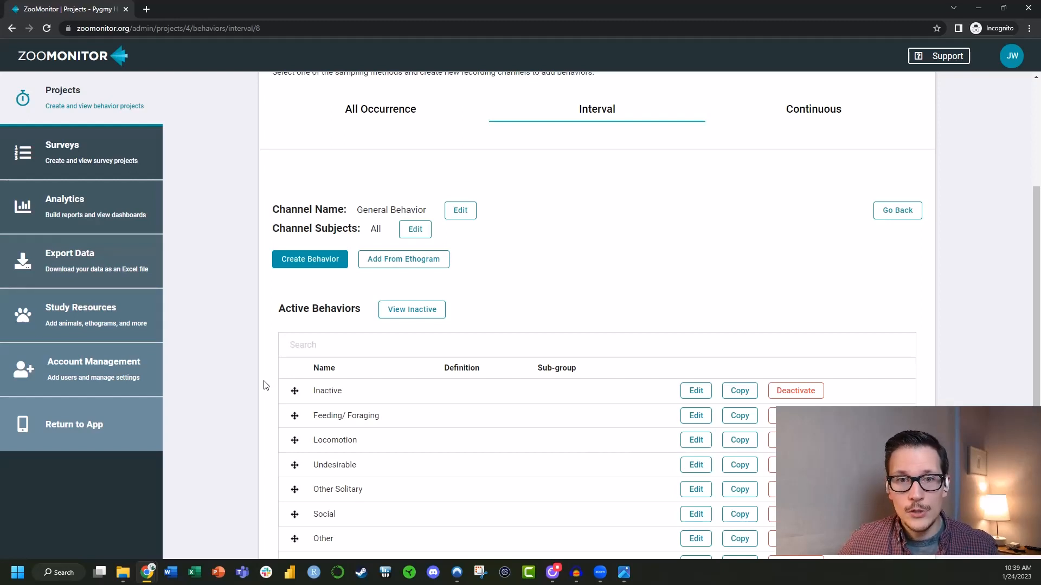
scroll(266, 385, "down", 1)
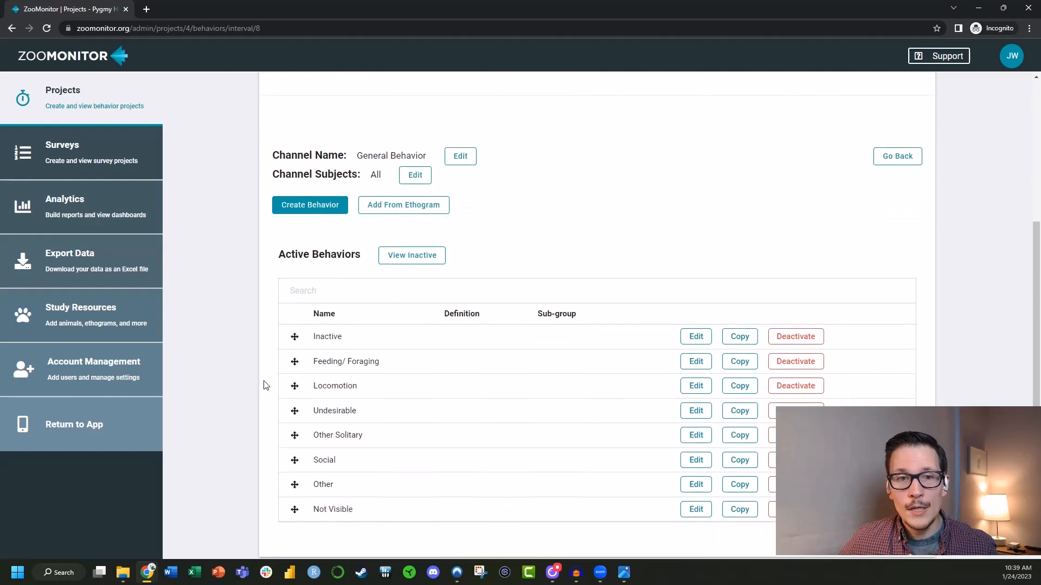
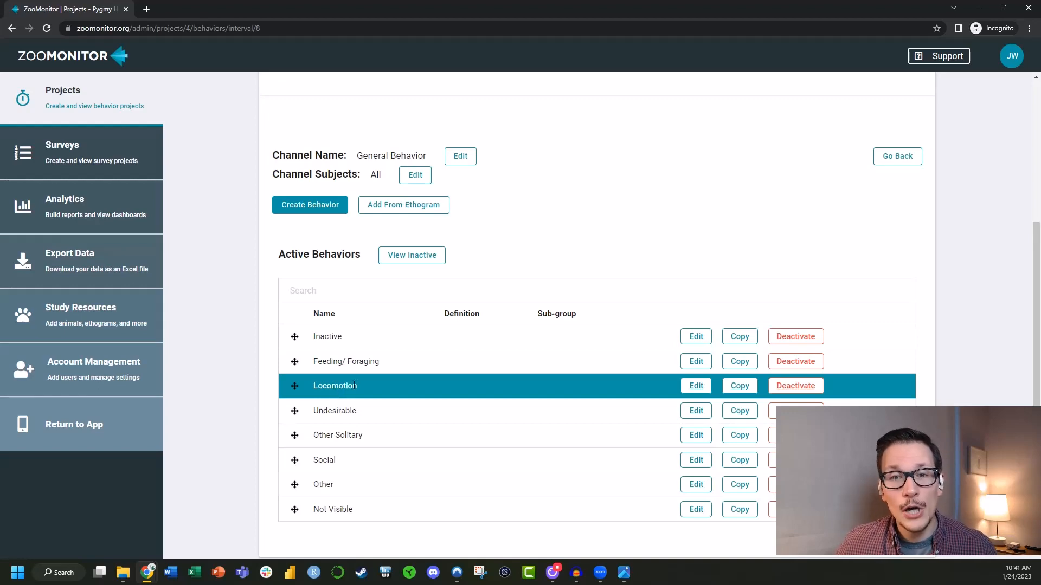
Review the Inactive behavior's description, then close the editor without saving.
left_click(698, 339)
left_click(372, 236)
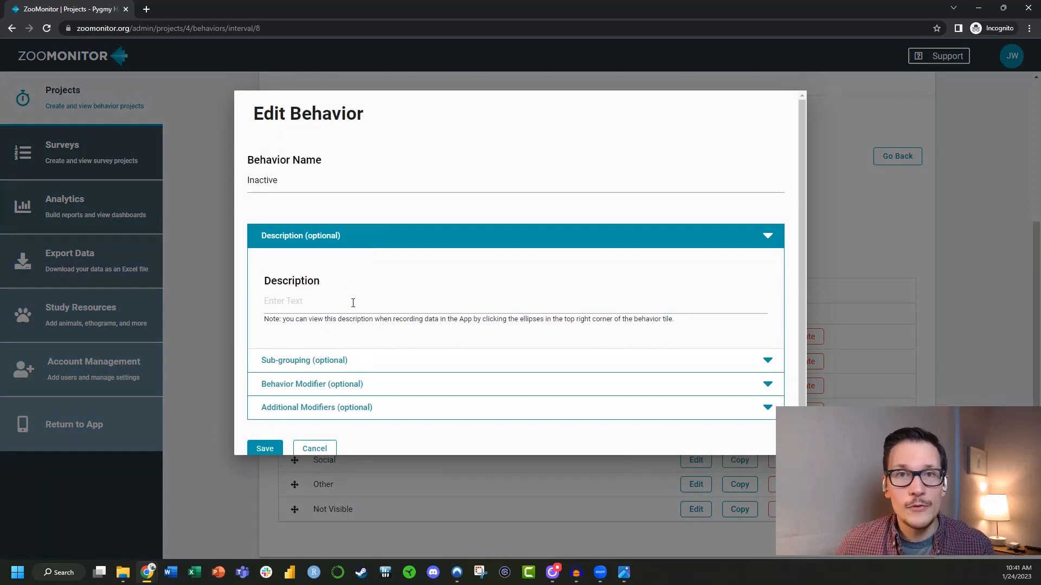
left_click(315, 449)
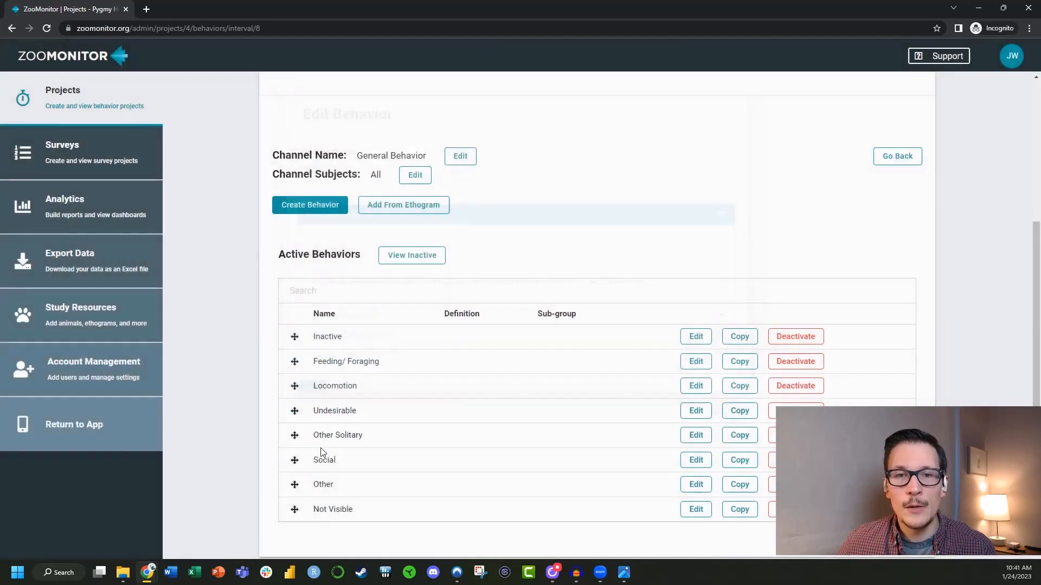
scroll(554, 396, "up", 2)
scroll(554, 396, "down", 2)
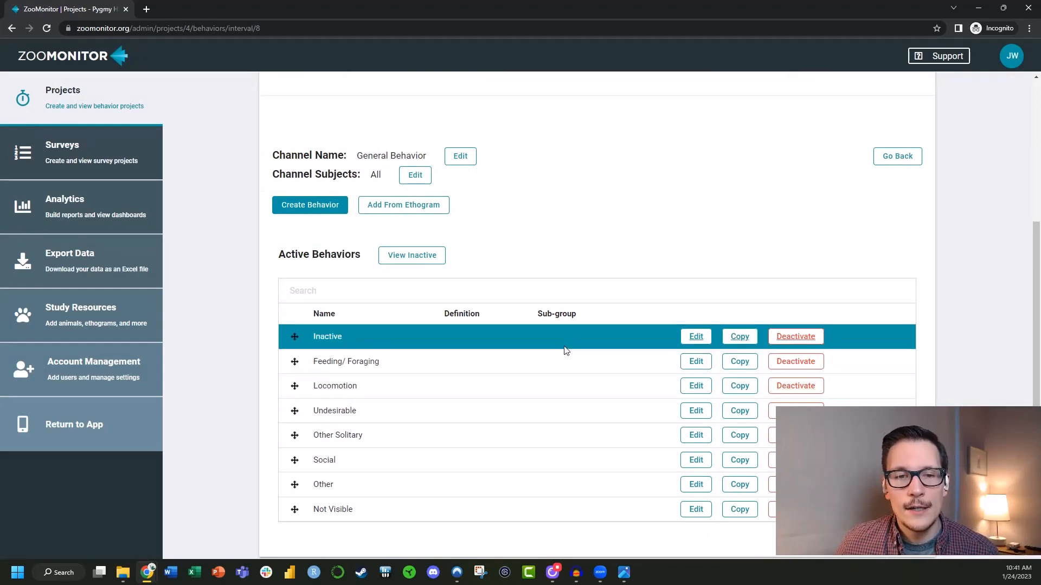
scroll(479, 373, "up", 1)
scroll(453, 320, "down", 1)
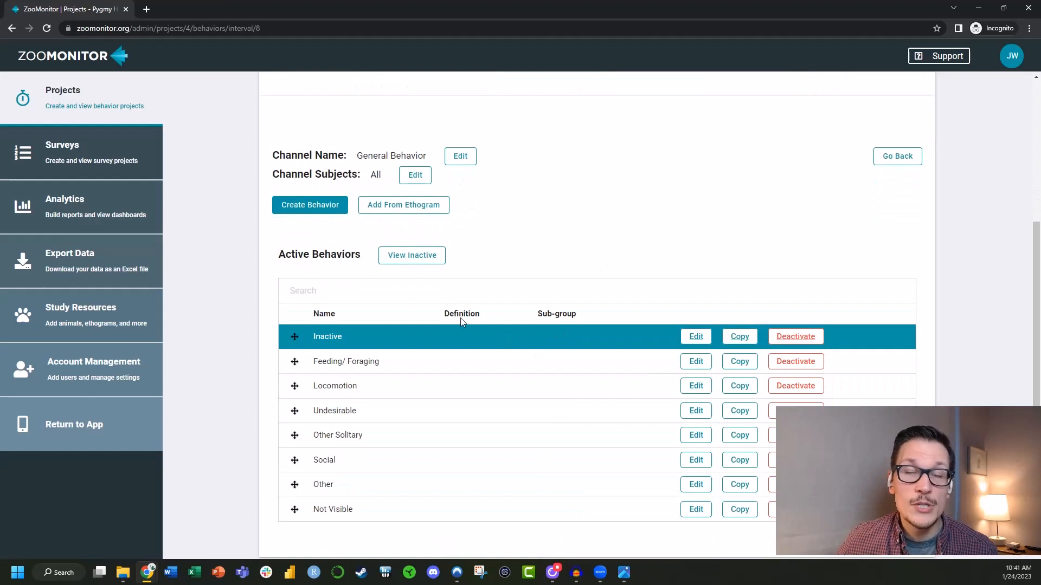
scroll(635, 255, "up", 2)
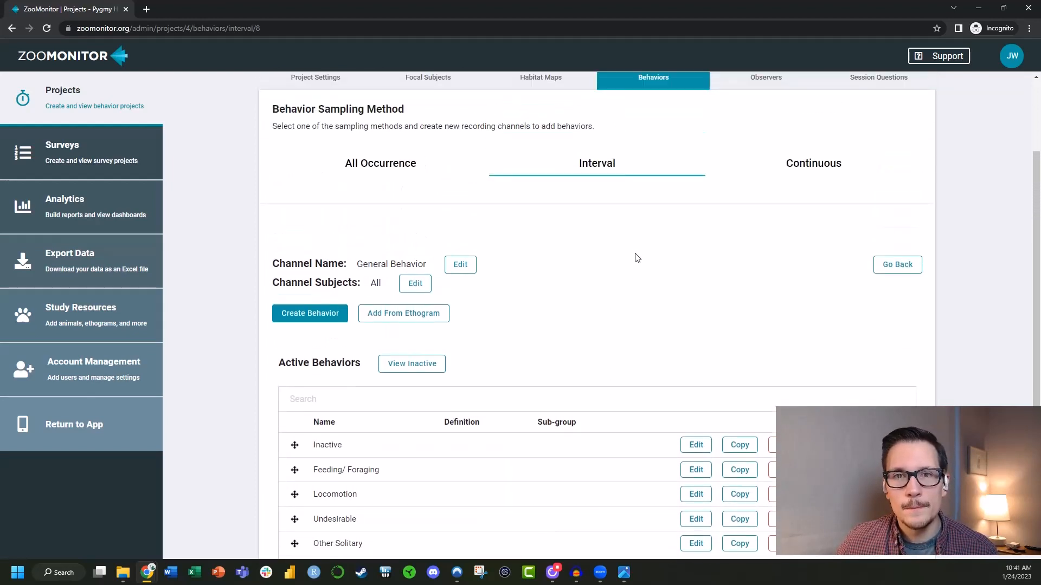
Go back to sampling settings and view the All Occurrence behaviors General Comments and Muck Spreading.
left_click(916, 271)
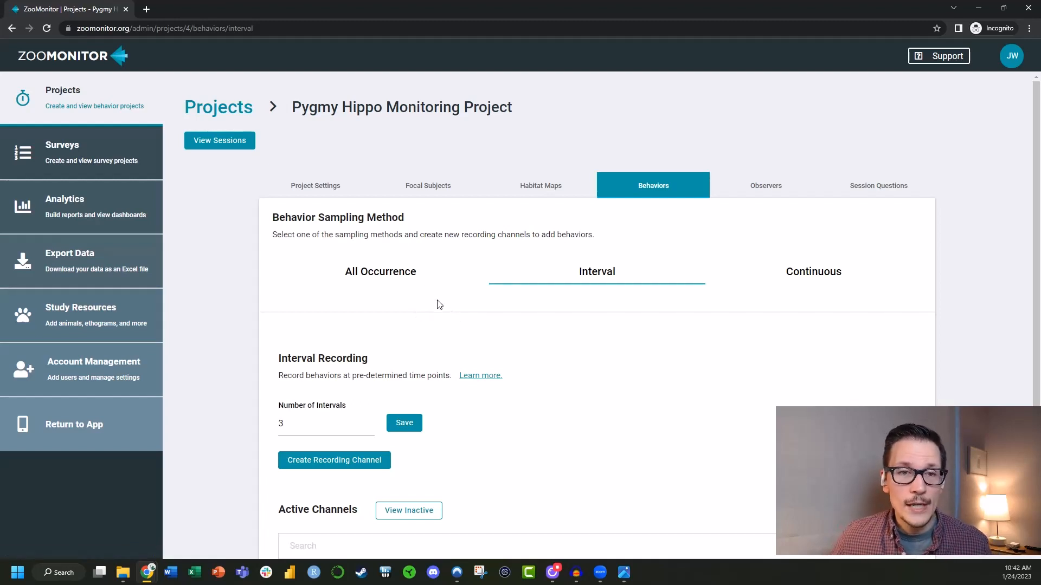
left_click(397, 271)
scroll(430, 384, "down", 2)
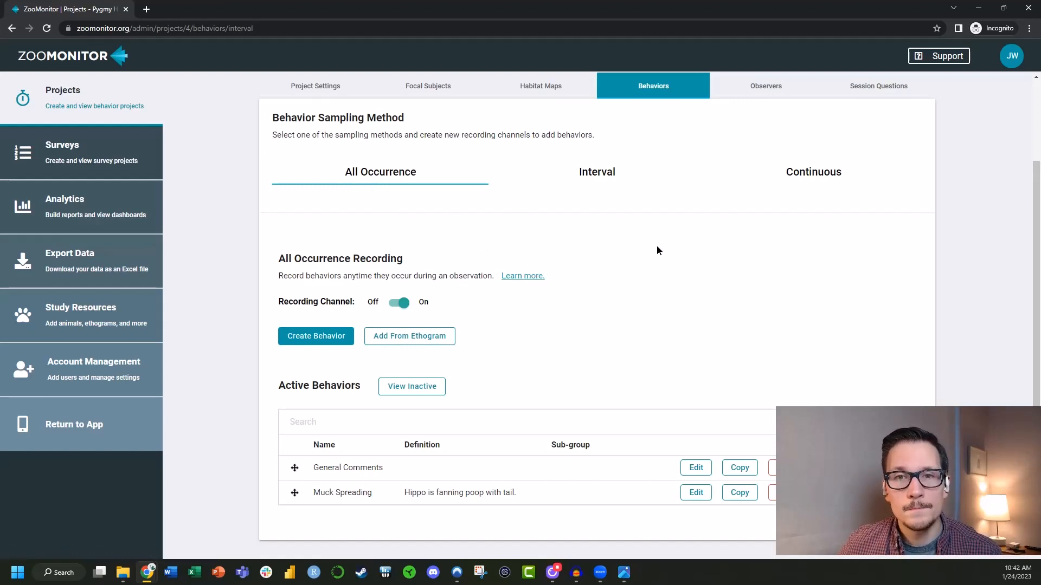
Add a Continuous recording channel named 'Continuous Behavior' covering all subjects.
left_click(818, 173)
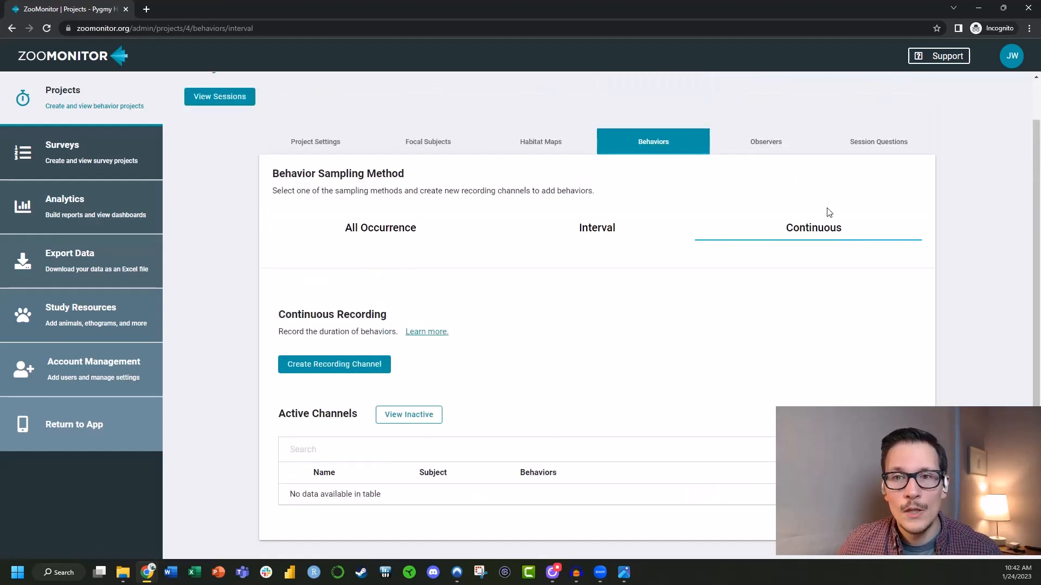
left_click(340, 369)
left_click(376, 169)
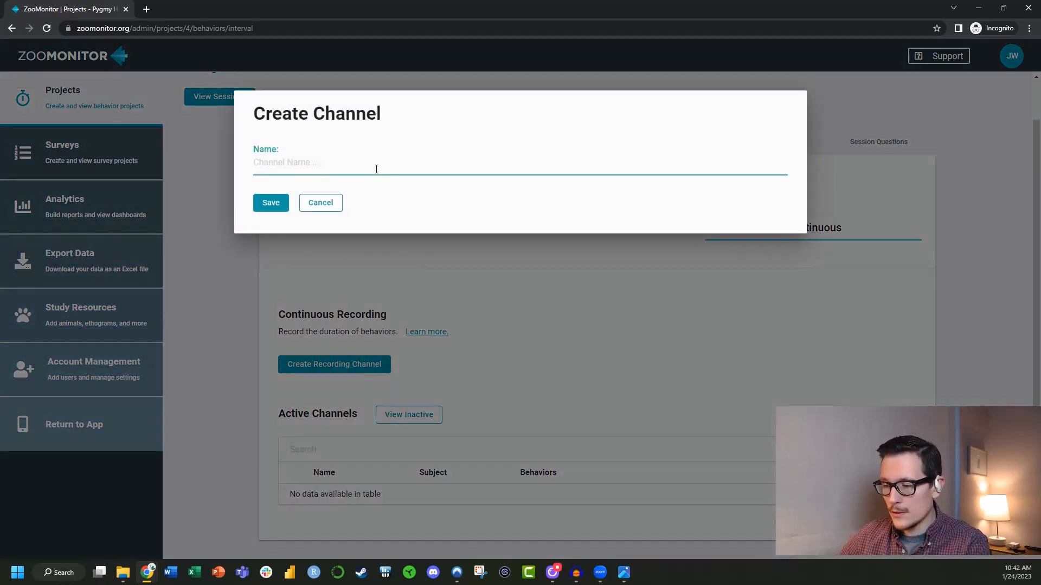
type("Continuo")
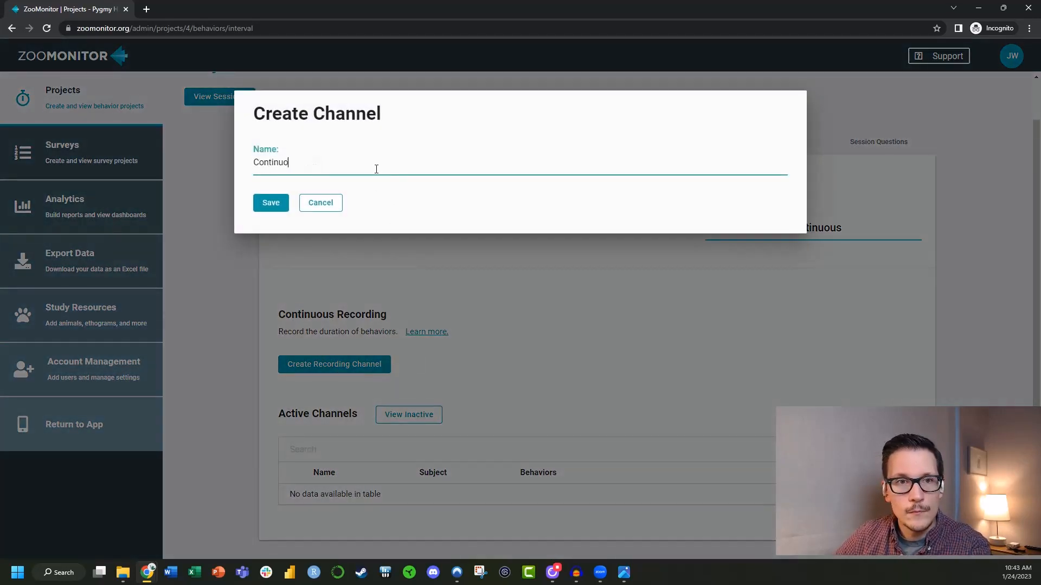
type("us Behavior")
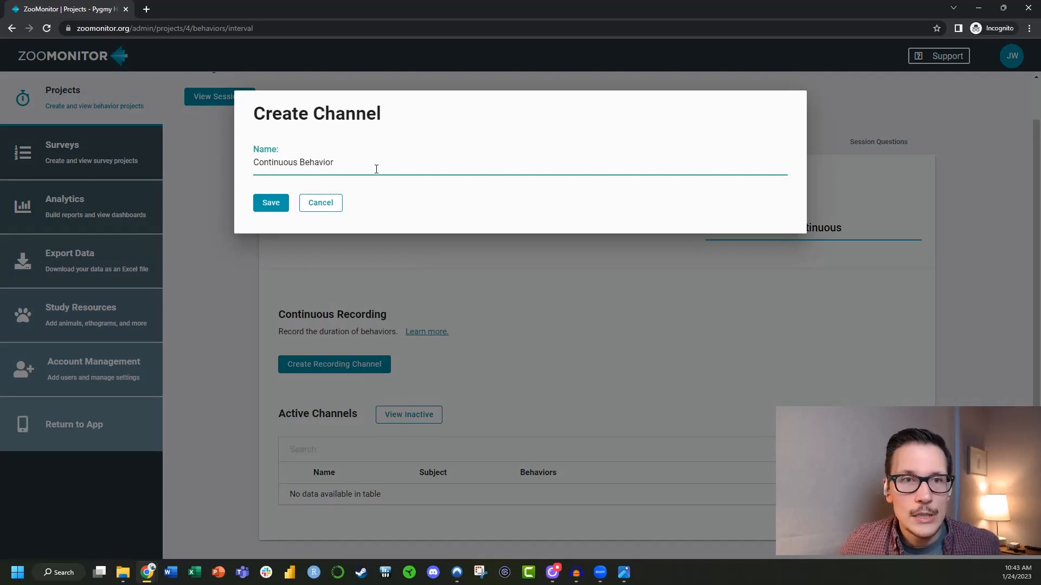
left_click(271, 204)
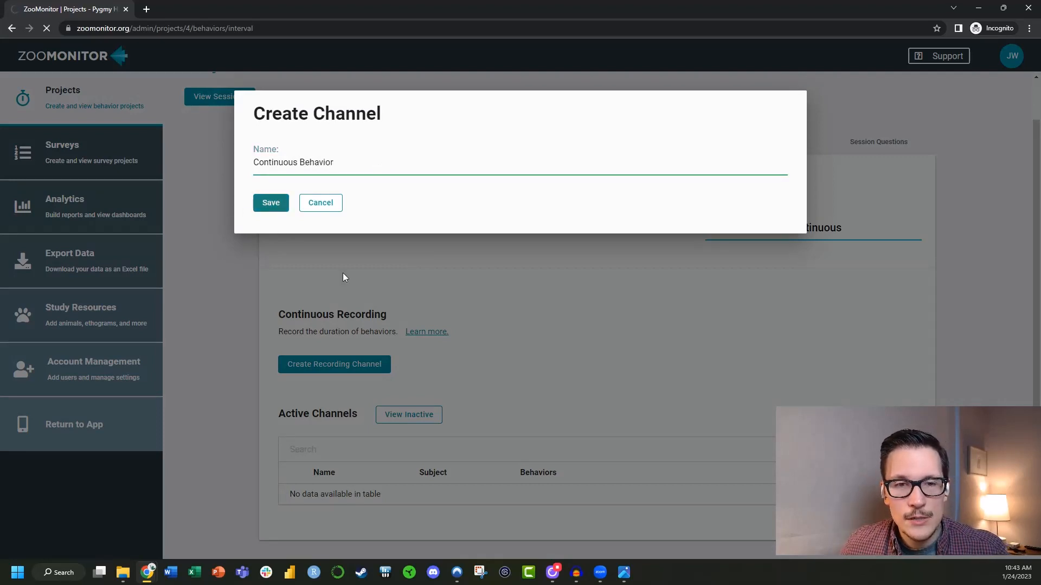
scroll(365, 401, "down", 1)
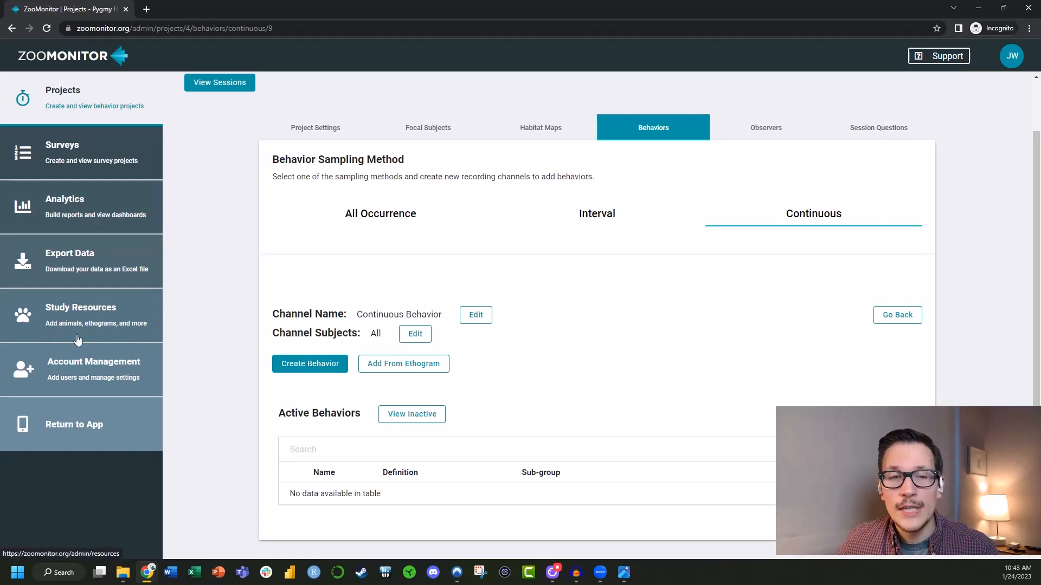
left_click(397, 367)
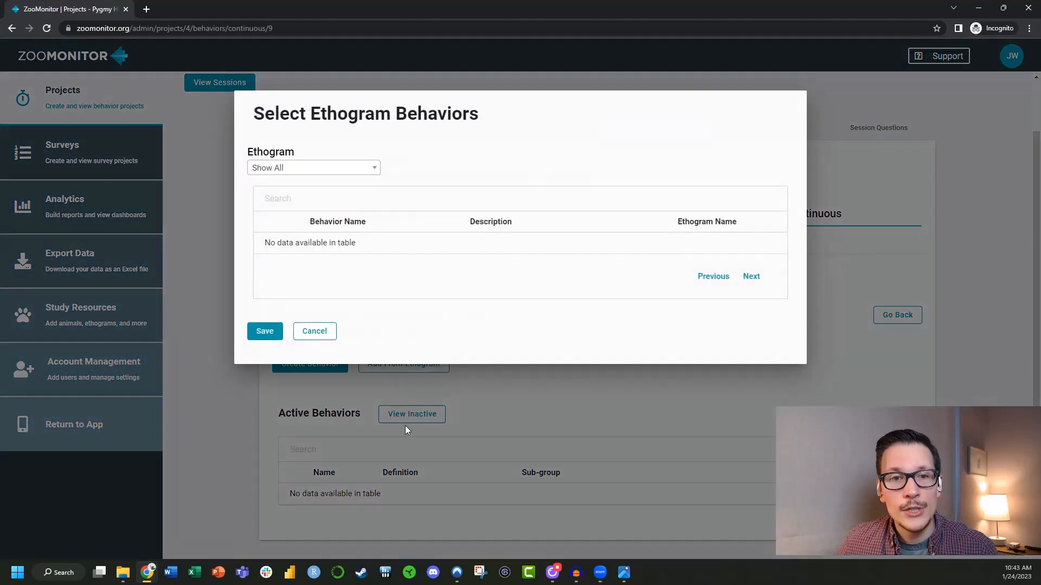
left_click(358, 169)
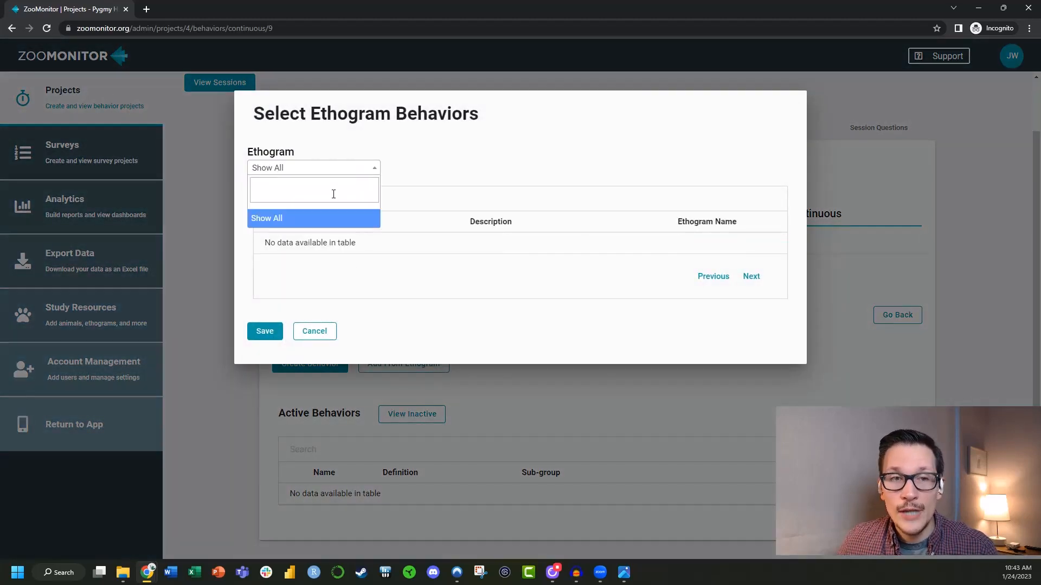
left_click(450, 169)
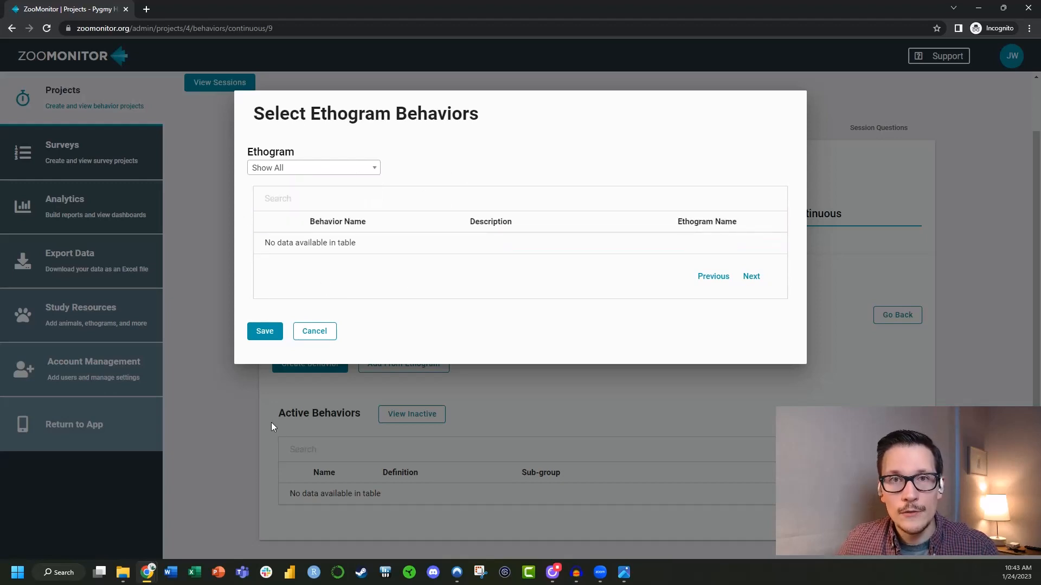
left_click(332, 331)
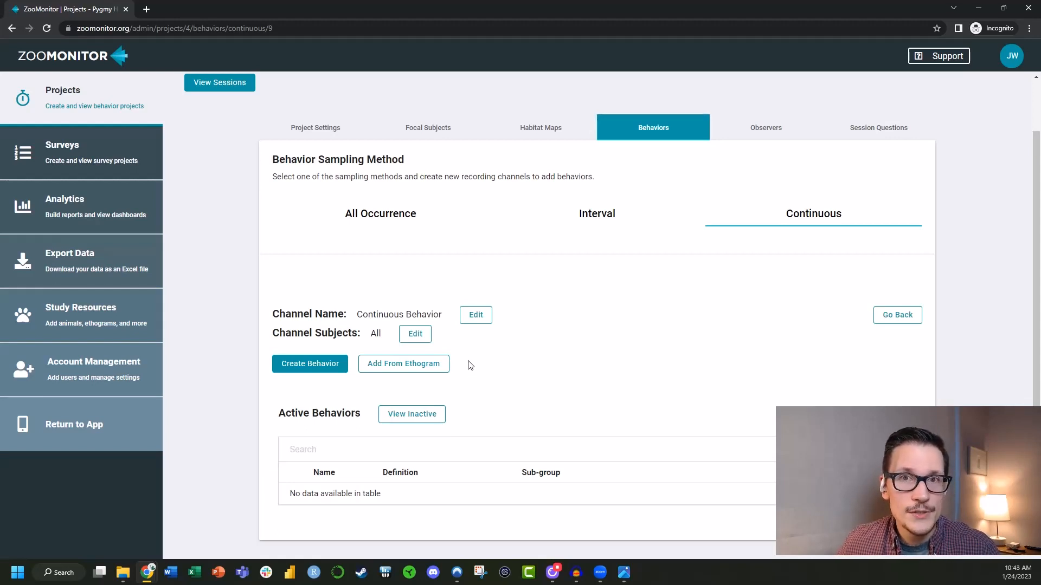
left_click(422, 366)
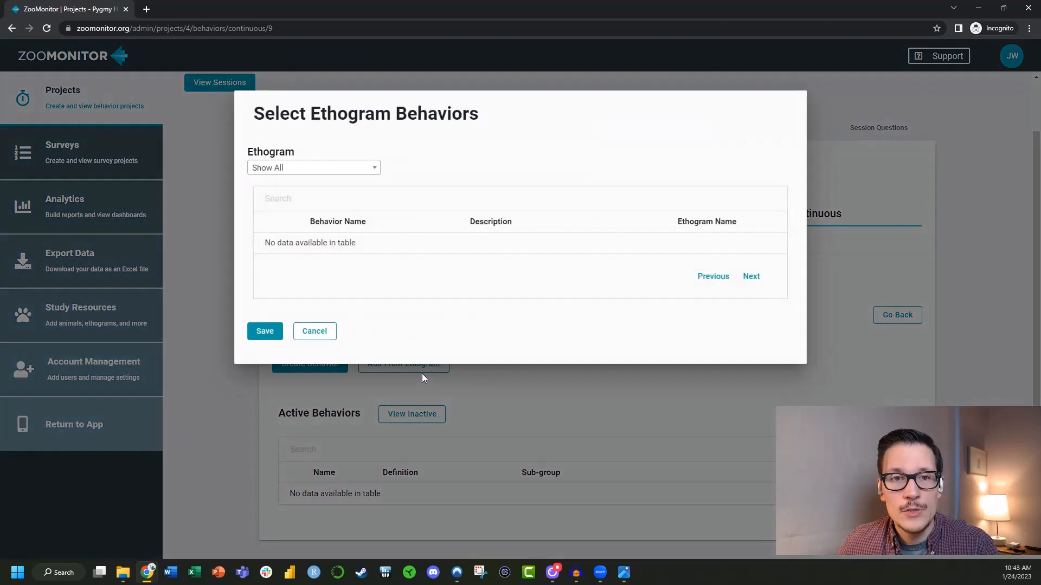
left_click(324, 332)
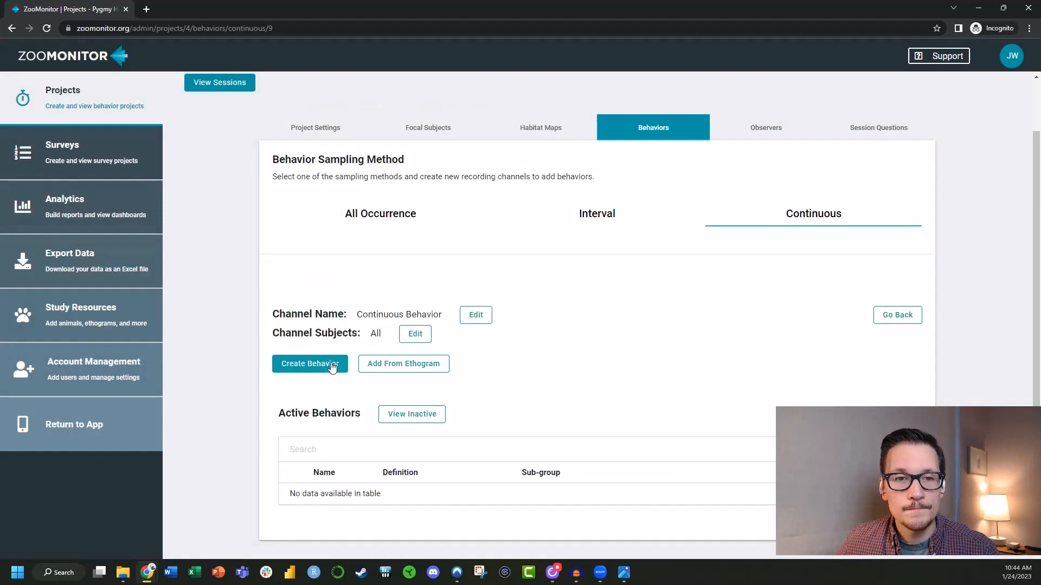
left_click(333, 367)
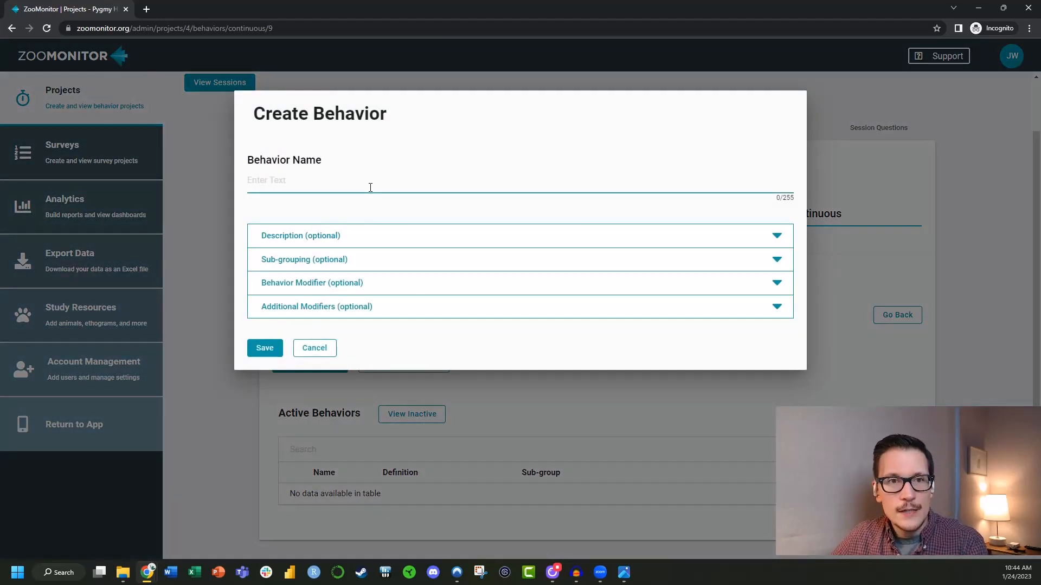
Add the behaviors 'Swimming' and 'No Swimming' to the Continuous Behavior channel.
type("Swimming")
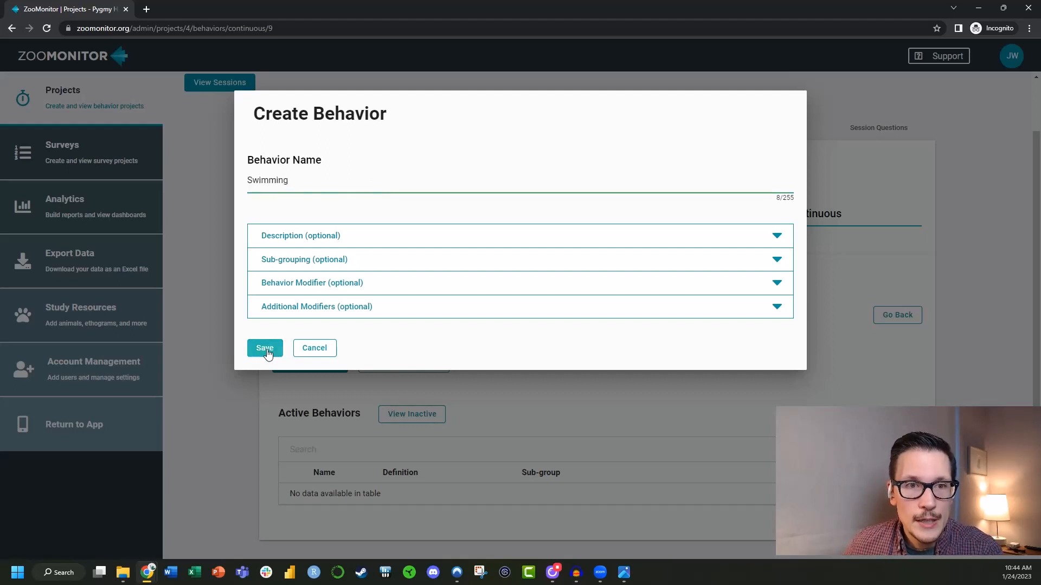
left_click(266, 349)
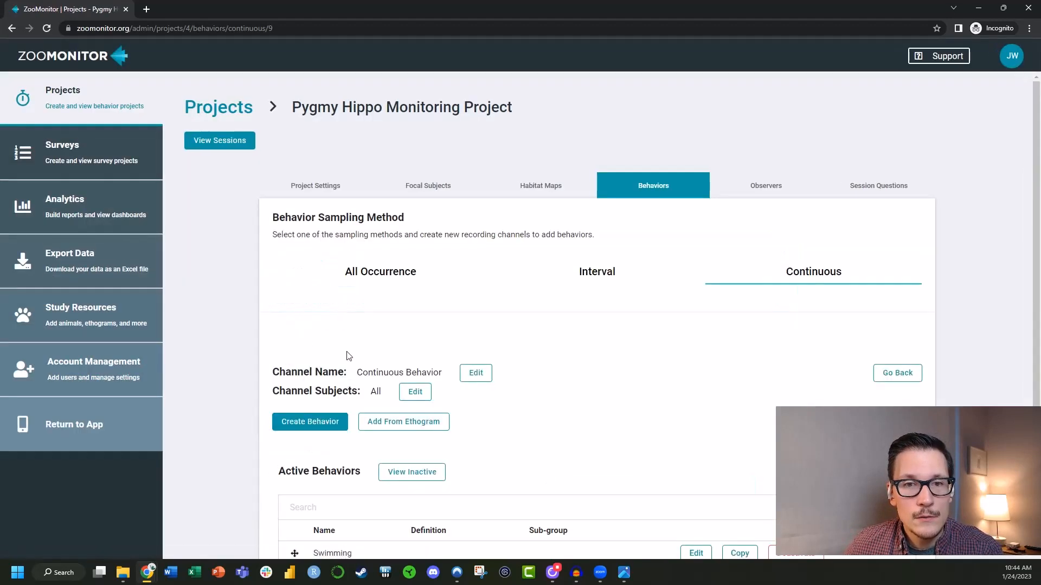
scroll(325, 347, "down", 2)
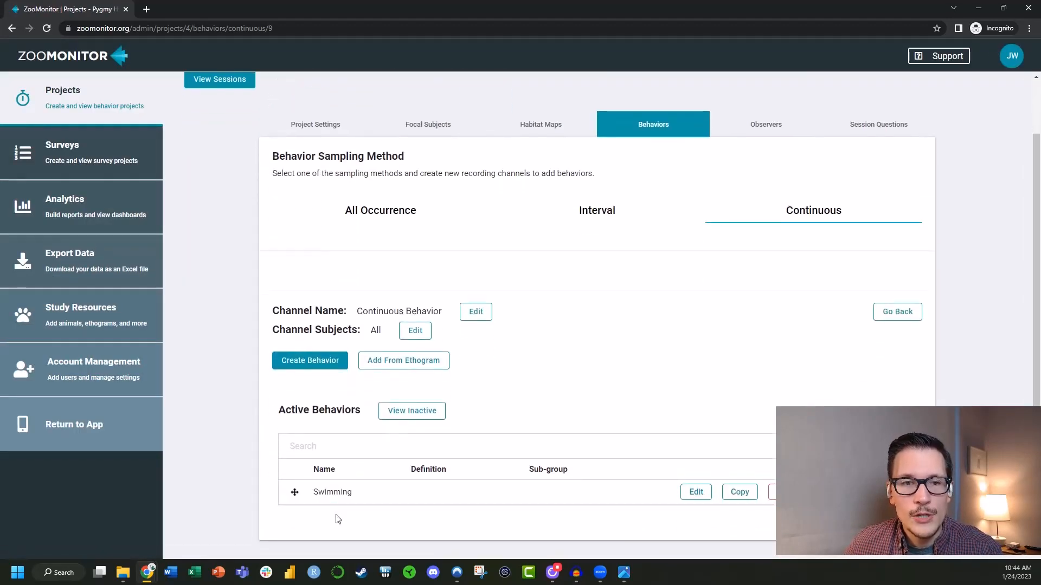
left_click(305, 362)
left_click(305, 174)
type("No Swimming")
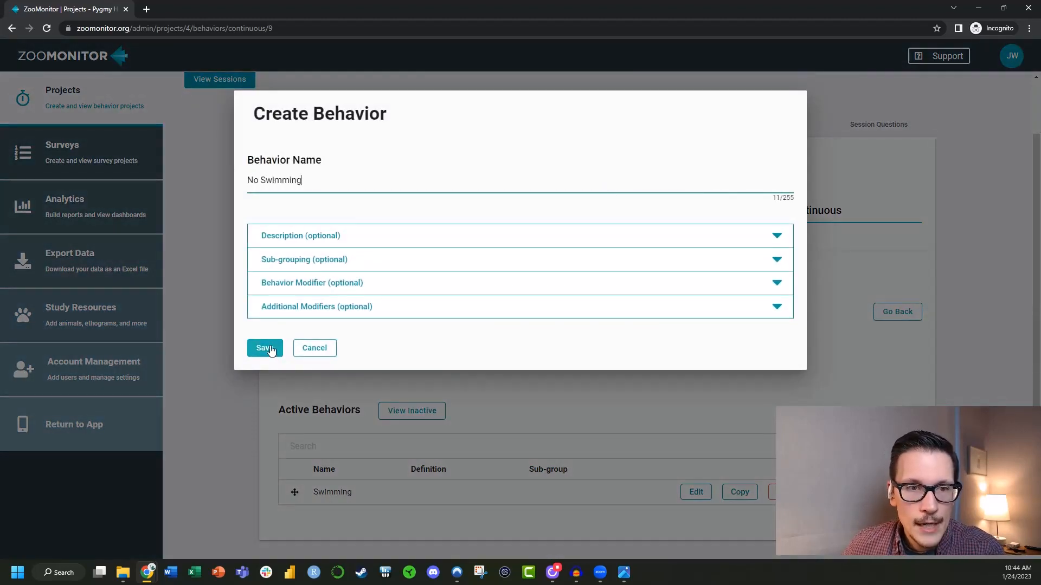
left_click(262, 348)
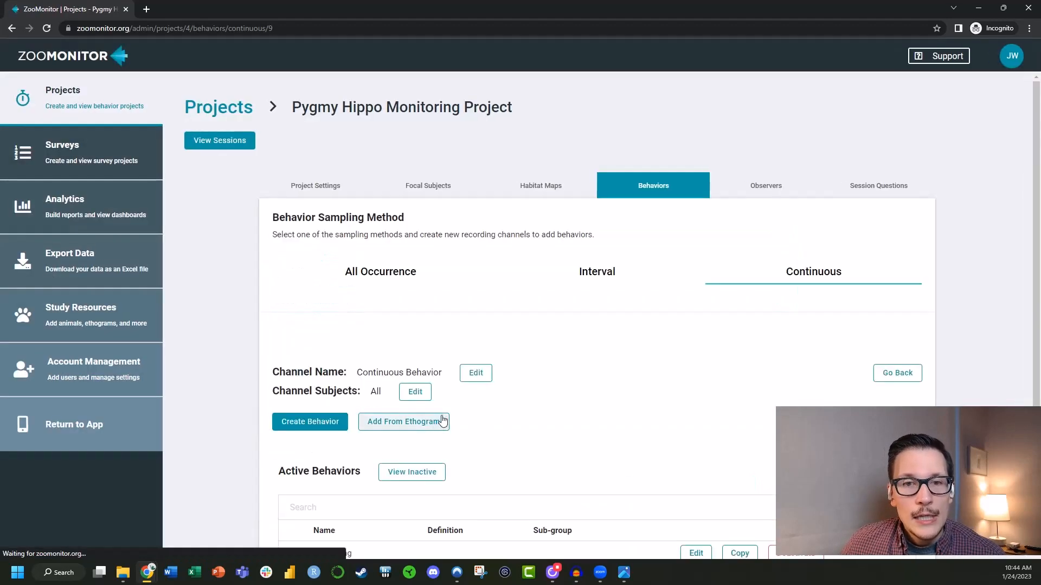
scroll(442, 421, "down", 2)
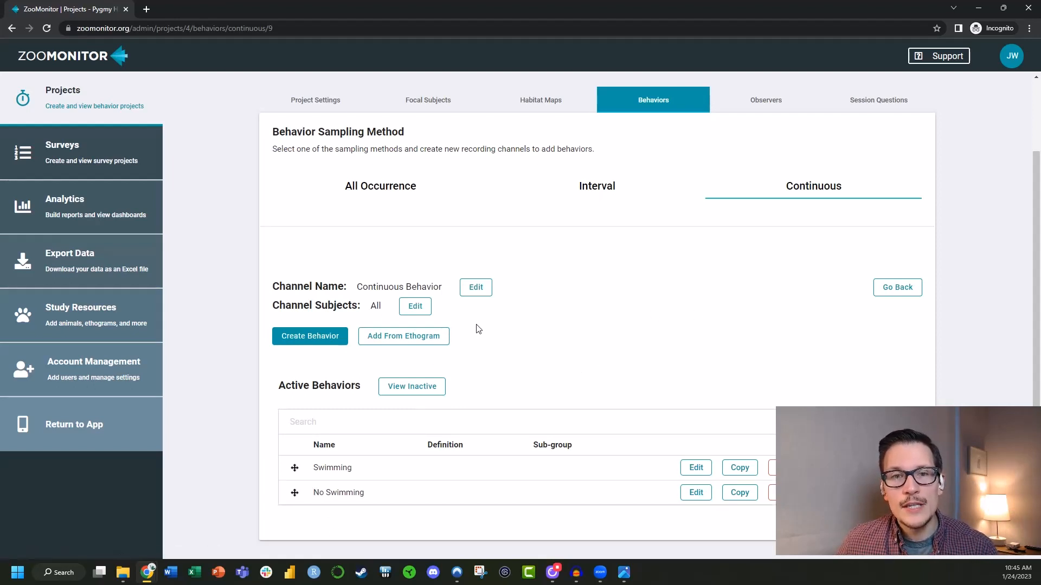
Review the Interval and All Occurrence recording channels, then scroll back to the top.
left_click(590, 197)
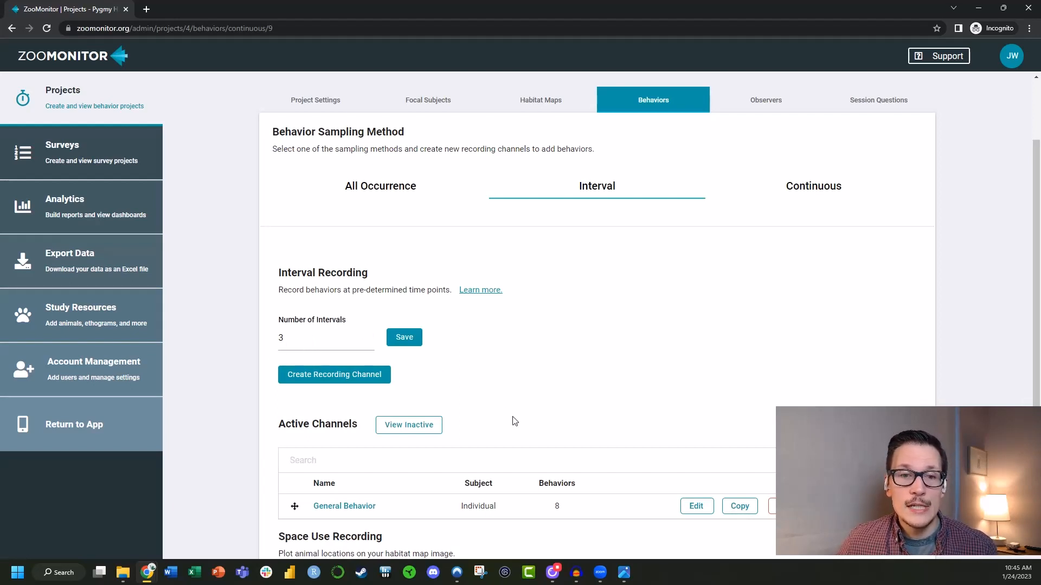
scroll(512, 420, "down", 1)
scroll(510, 406, "up", 1)
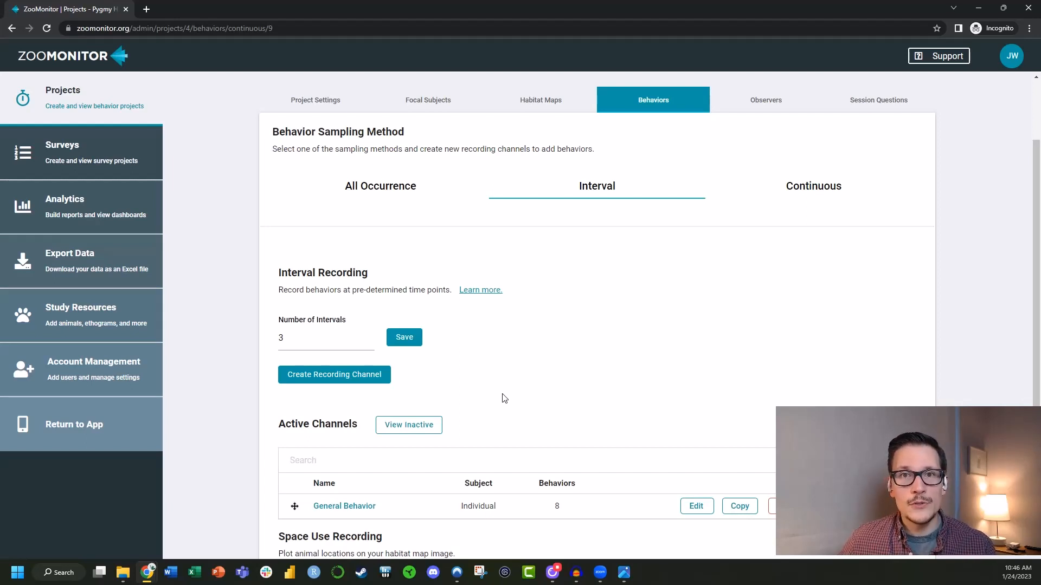
left_click(392, 197)
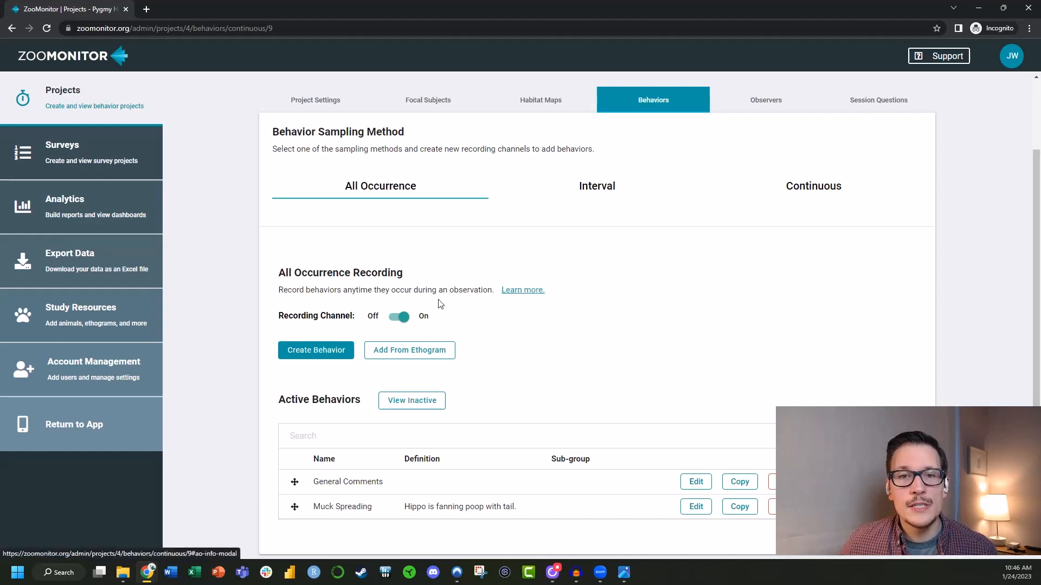
scroll(300, 296, "up", 2)
Assign an observer to the Pygmy Hippo project from the Add Observers list.
left_click(771, 189)
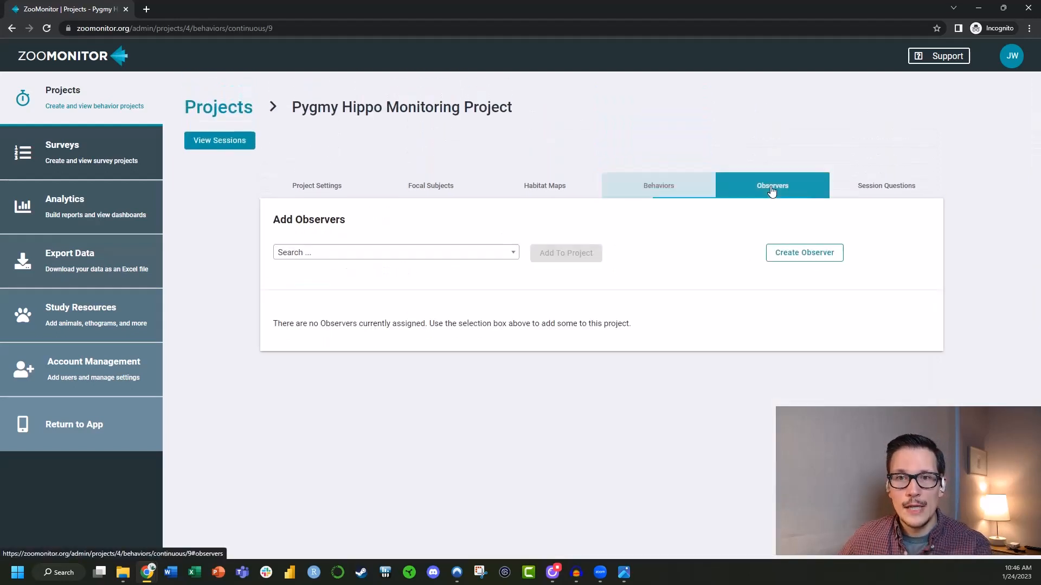
left_click(408, 253)
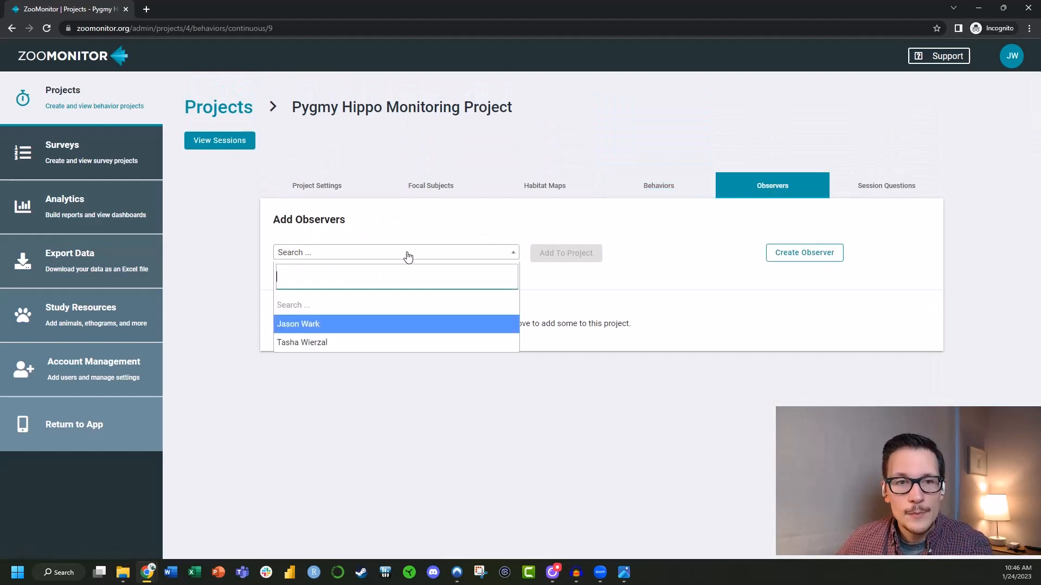
left_click(303, 324)
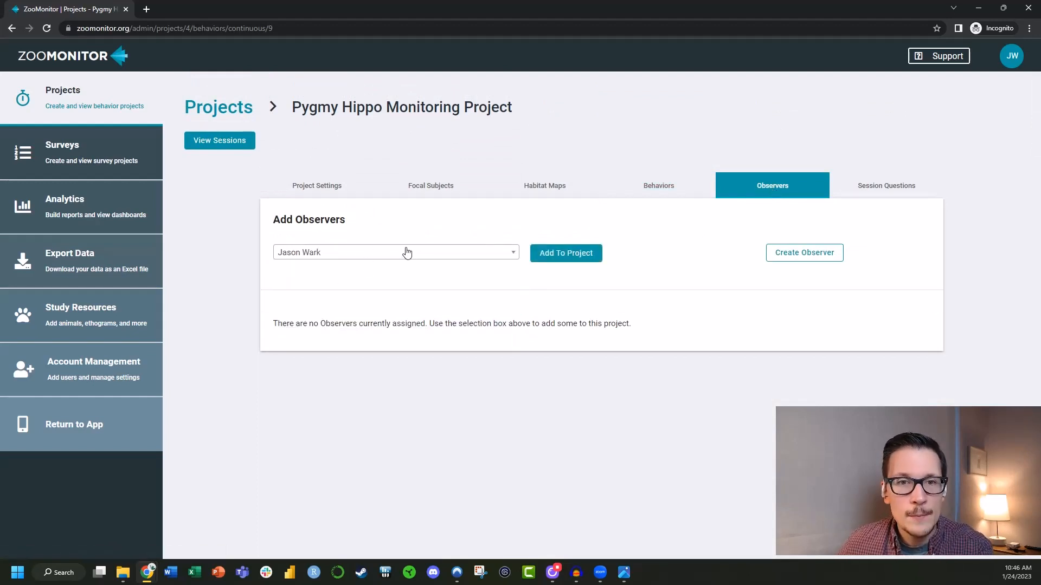
left_click(561, 253)
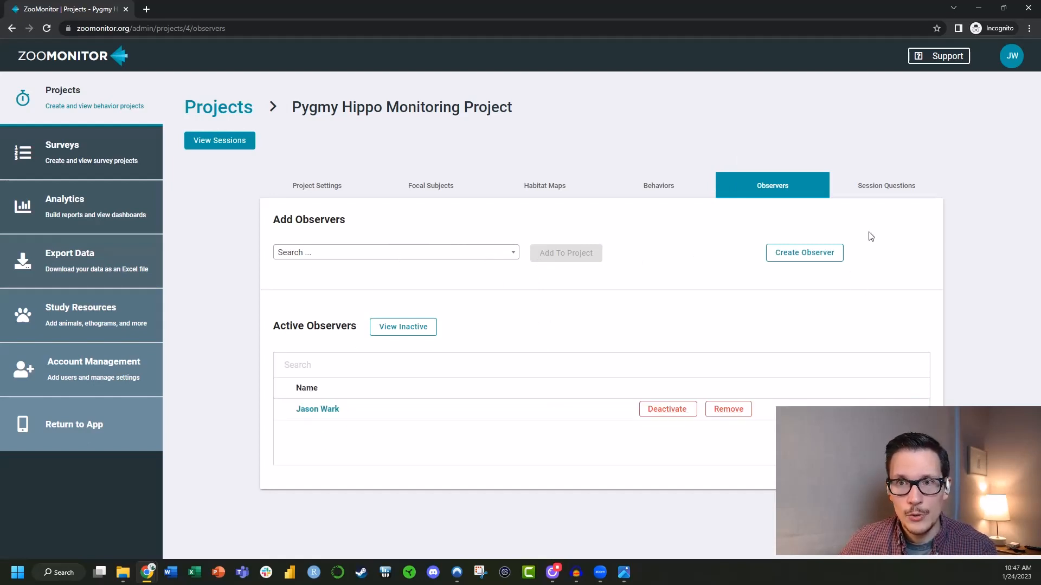
Start a new question in the project's Session Questions section.
left_click(882, 188)
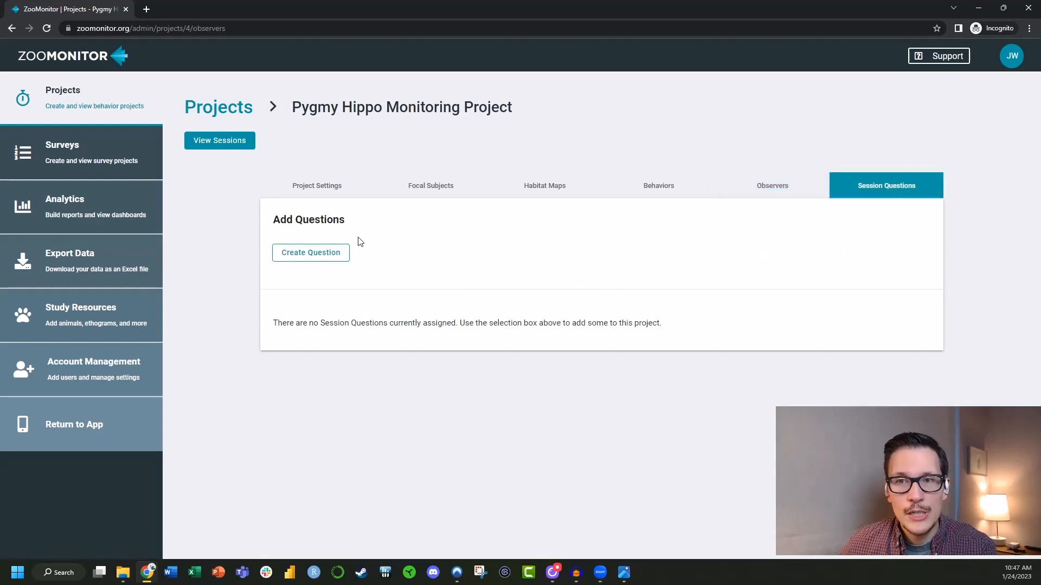
left_click(310, 253)
left_click(323, 157)
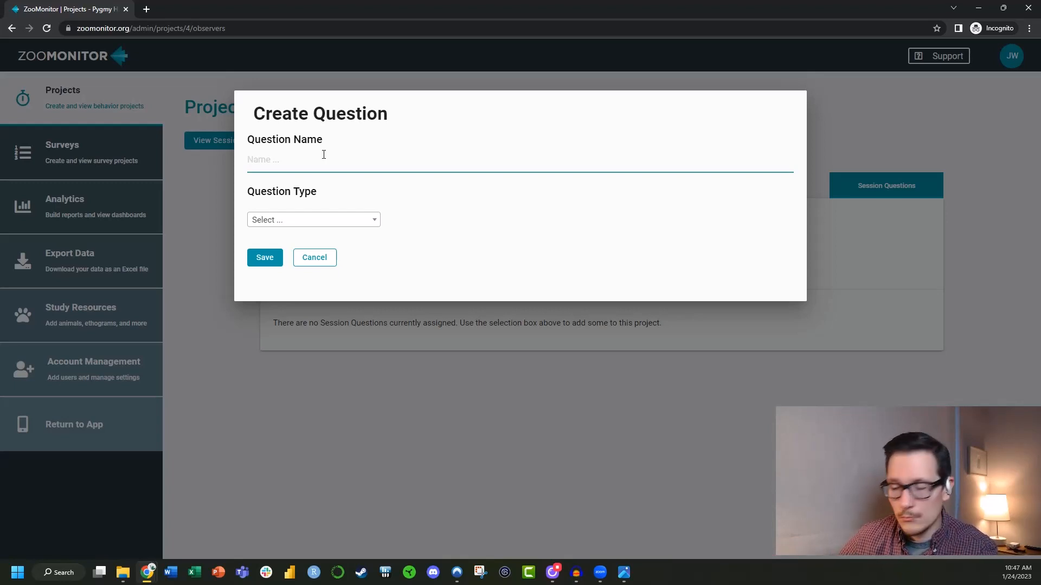
Save a NUMBER-type session question named 'Temperature (F)'.
type("Temperature")
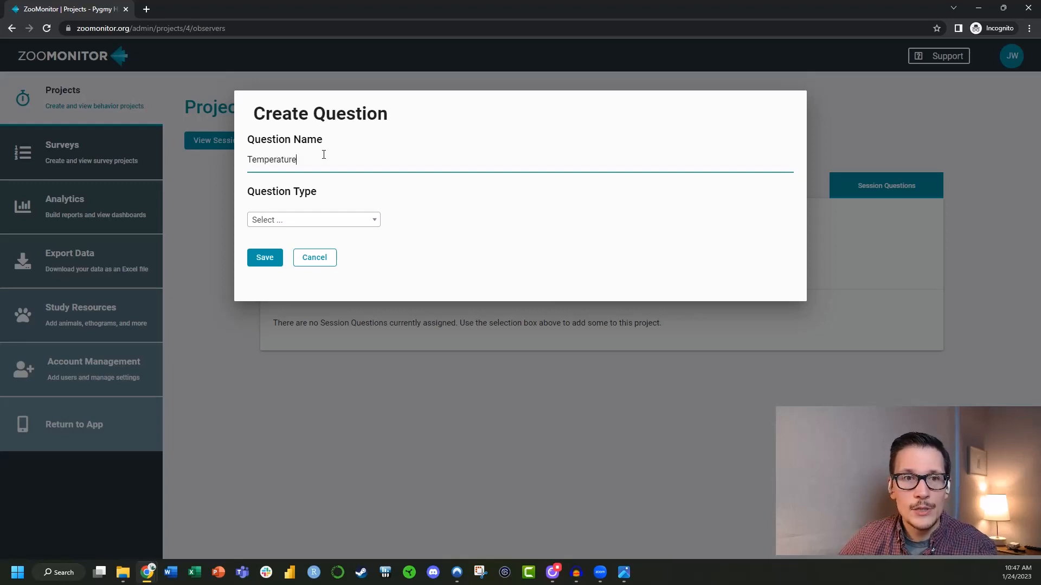
type(" (F)")
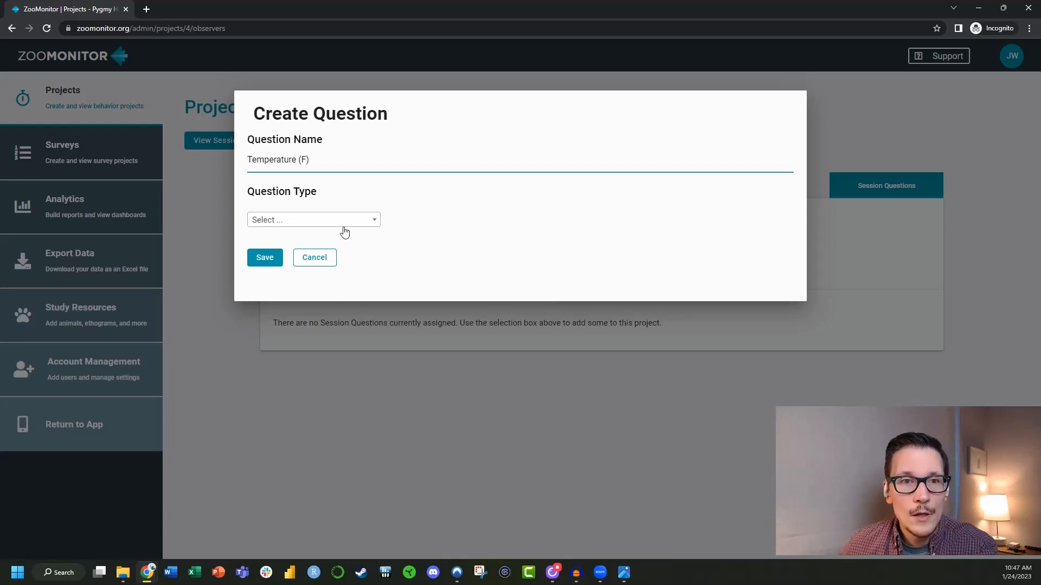
left_click(342, 222)
left_click(294, 291)
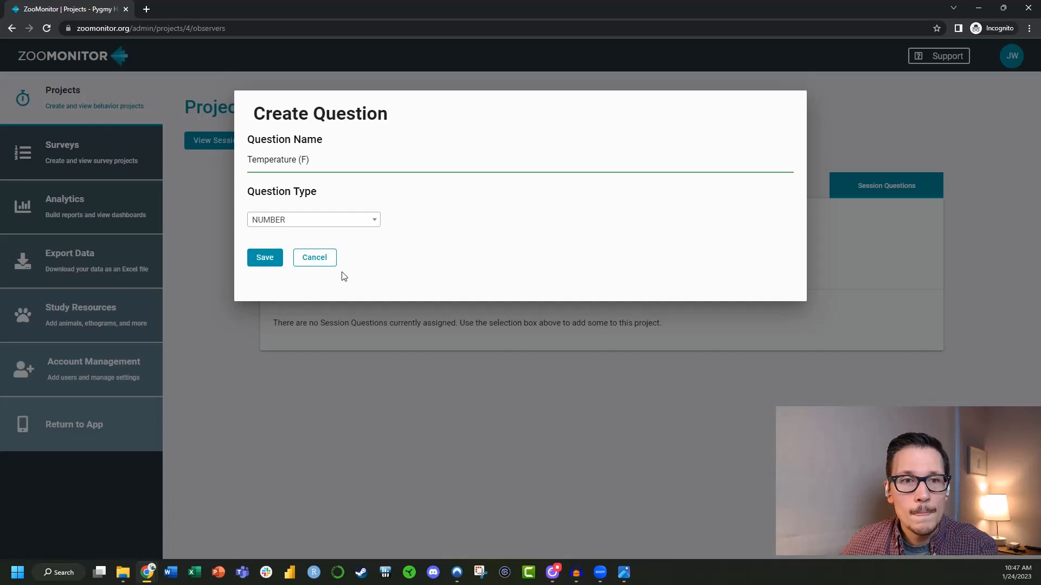
left_click(263, 259)
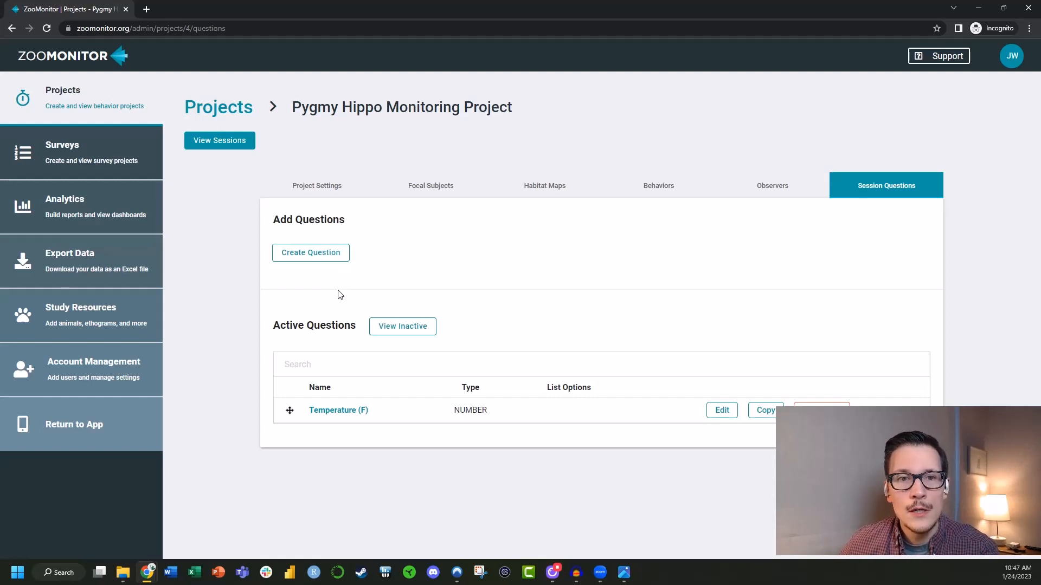
left_click(341, 263)
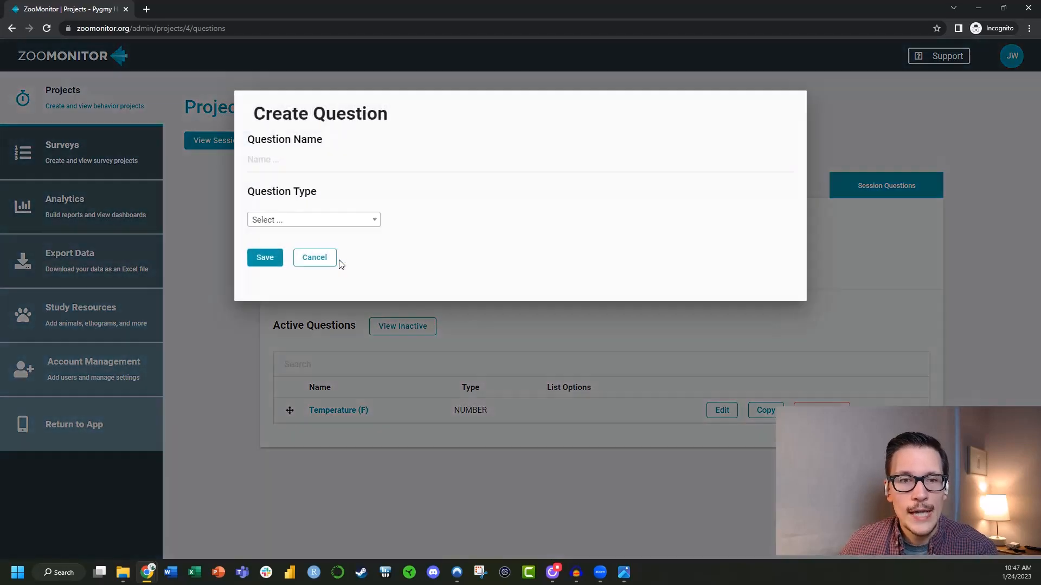
Save a LIST question 'Crowd Size' with options 0, 1 to 10 and >10.
left_click(347, 159)
type("Crowd Size")
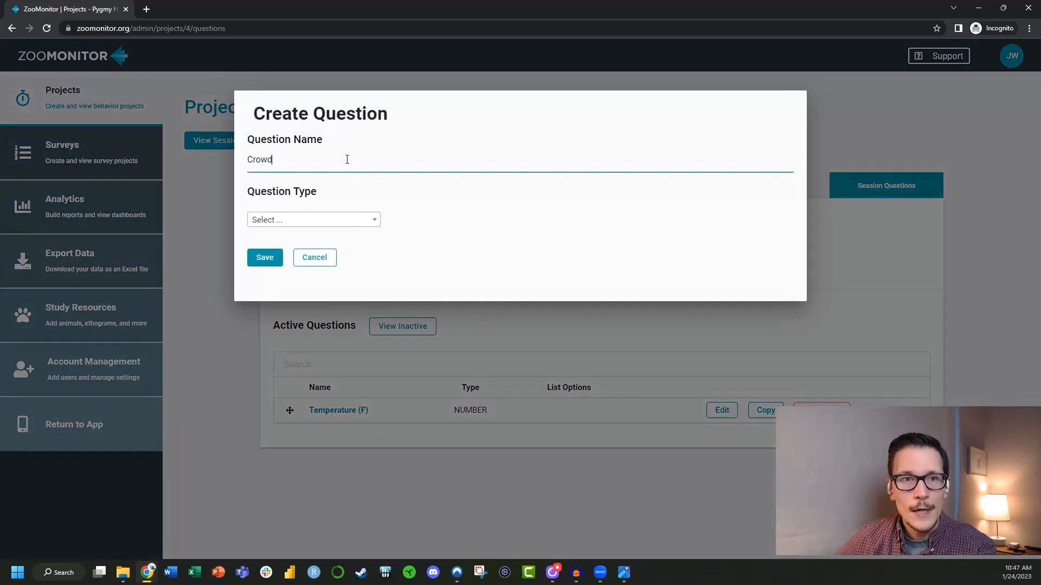
left_click(331, 221)
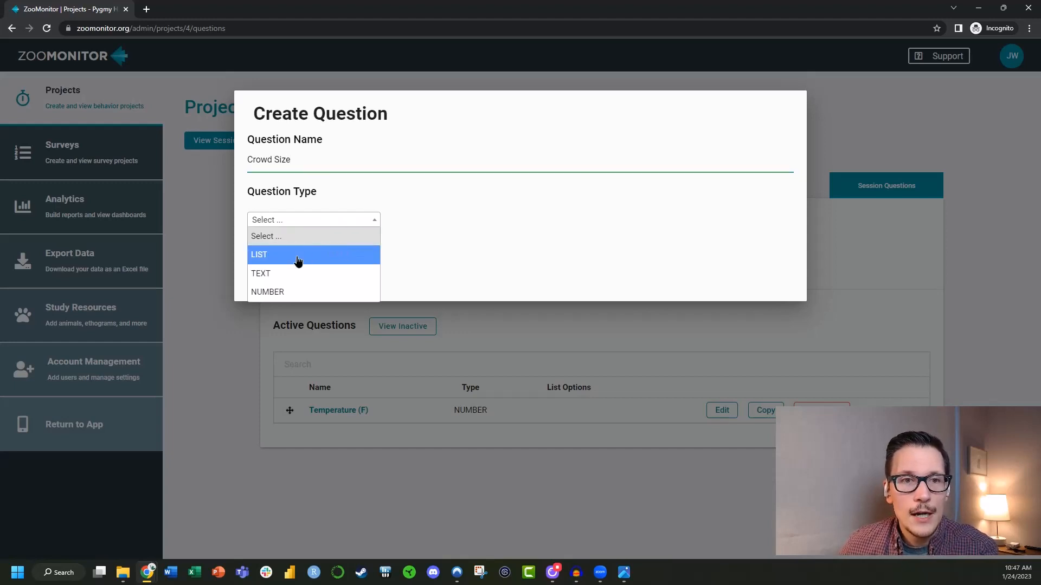
left_click(301, 260)
left_click(298, 262)
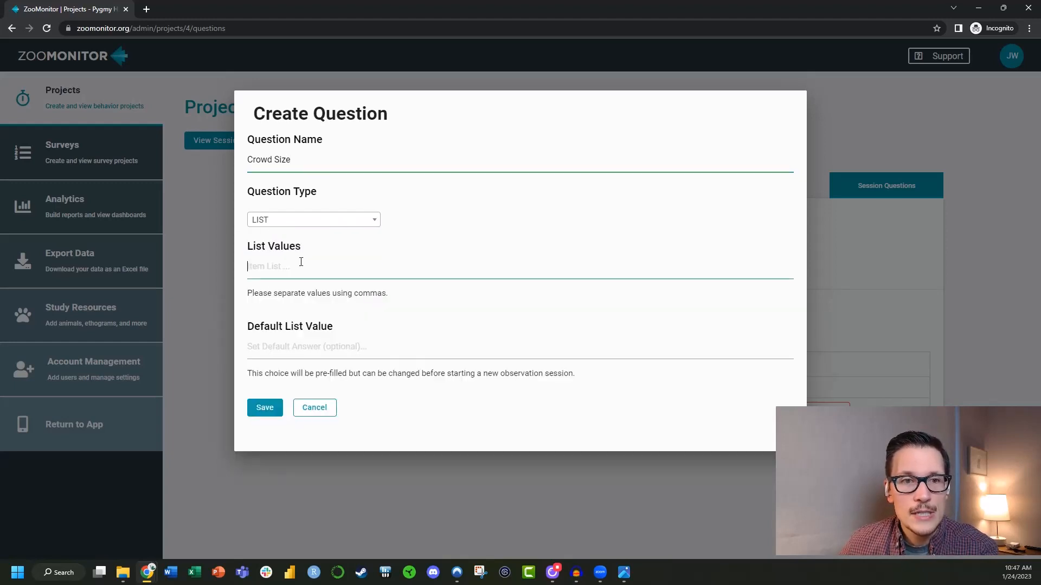
type("0, 1 to 10, >10")
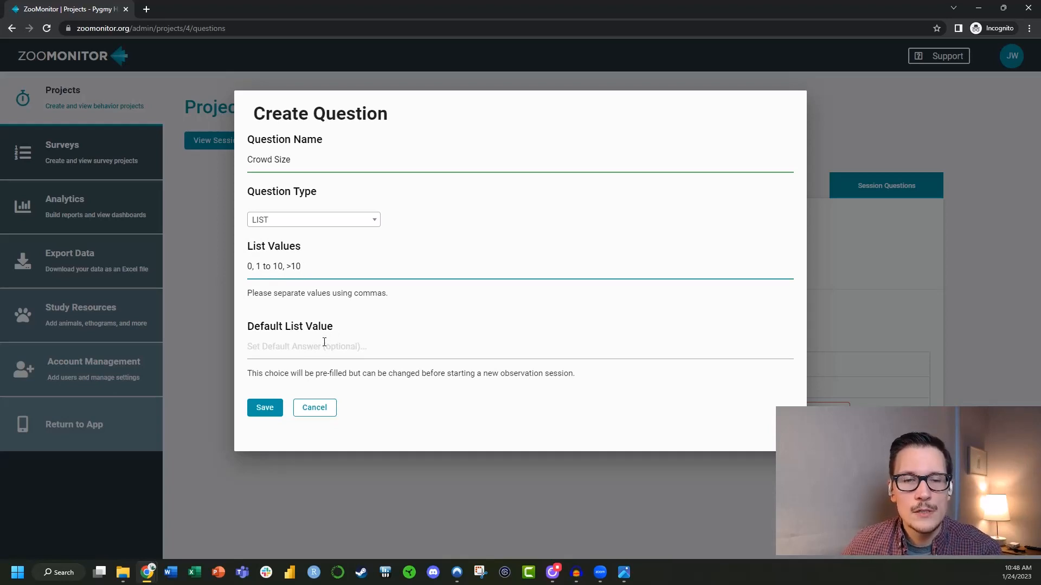
left_click(267, 412)
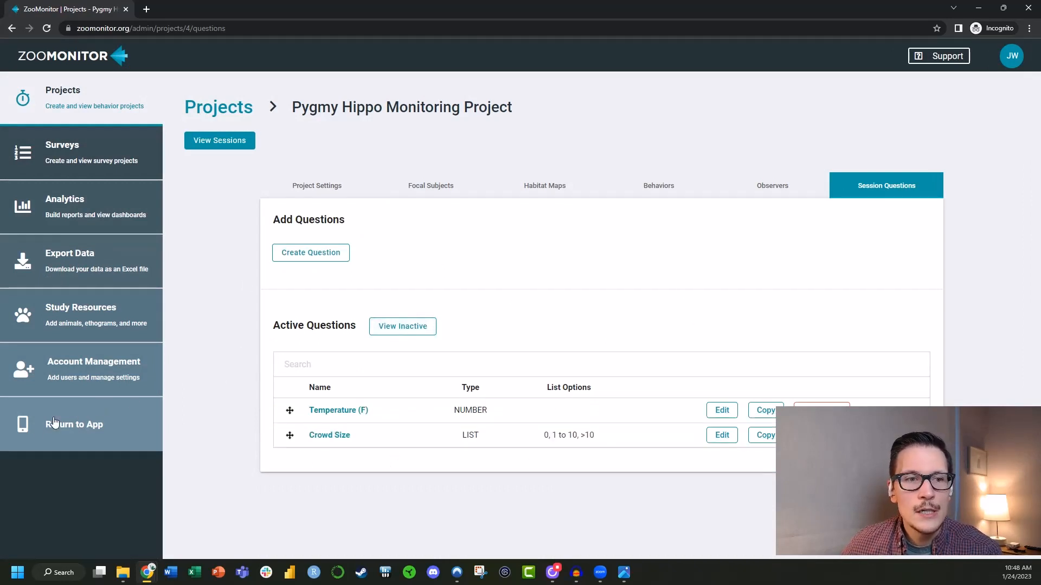
Return to the observer app, download updates, and sign in as the first observer.
left_click(35, 427)
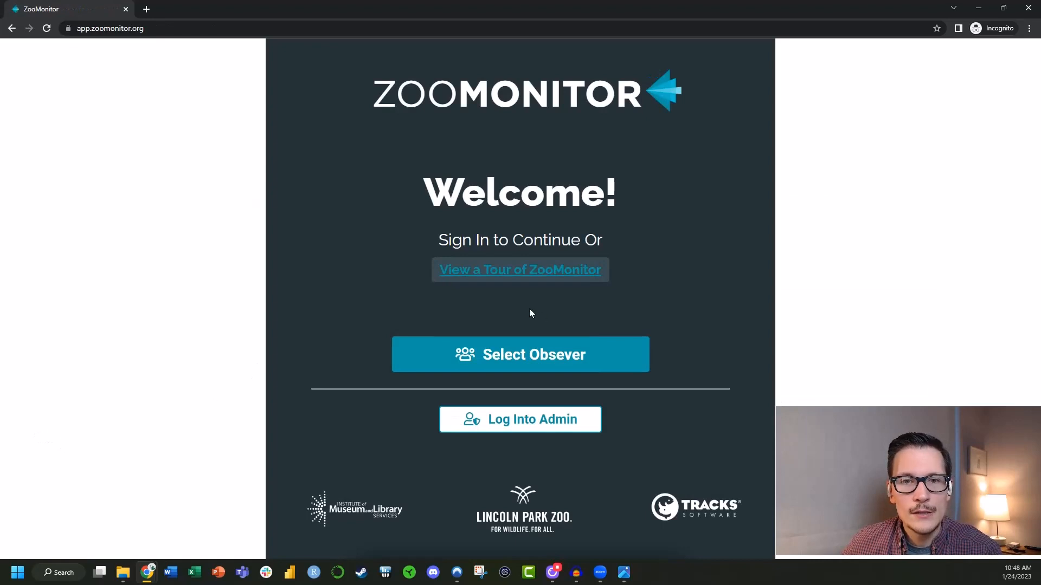
left_click(507, 355)
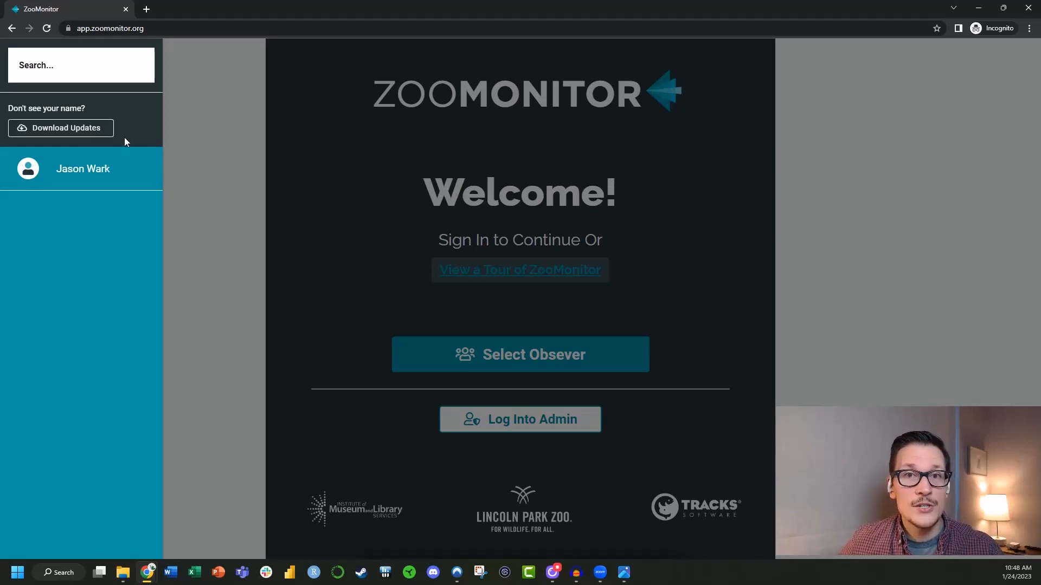
left_click(97, 131)
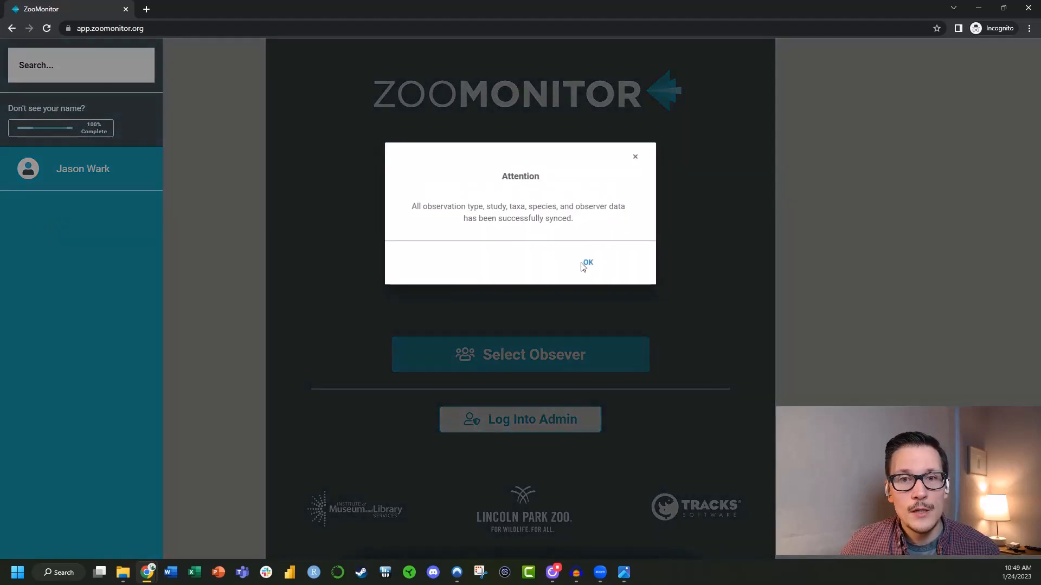
left_click(586, 263)
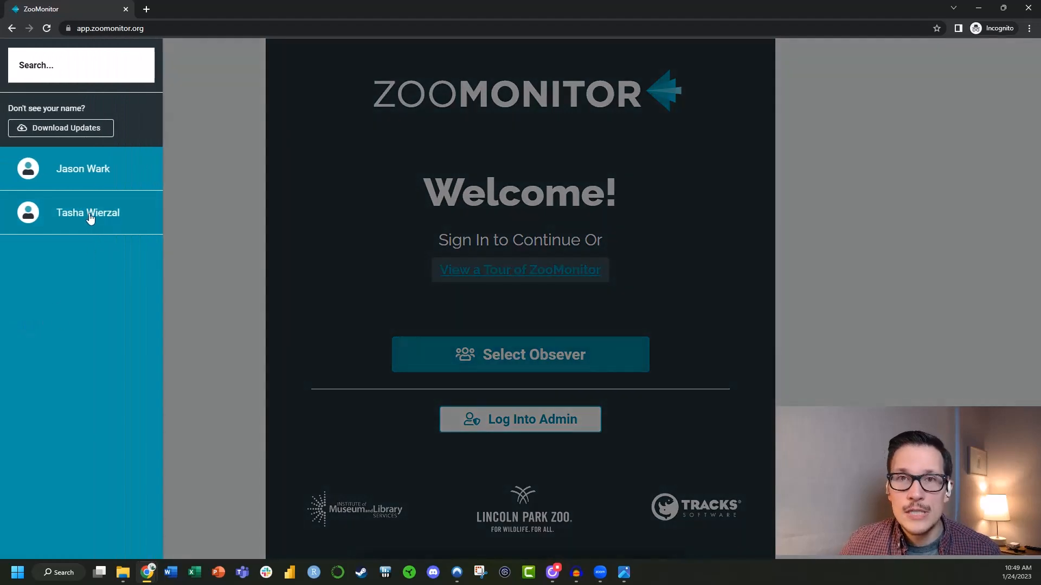
left_click(76, 172)
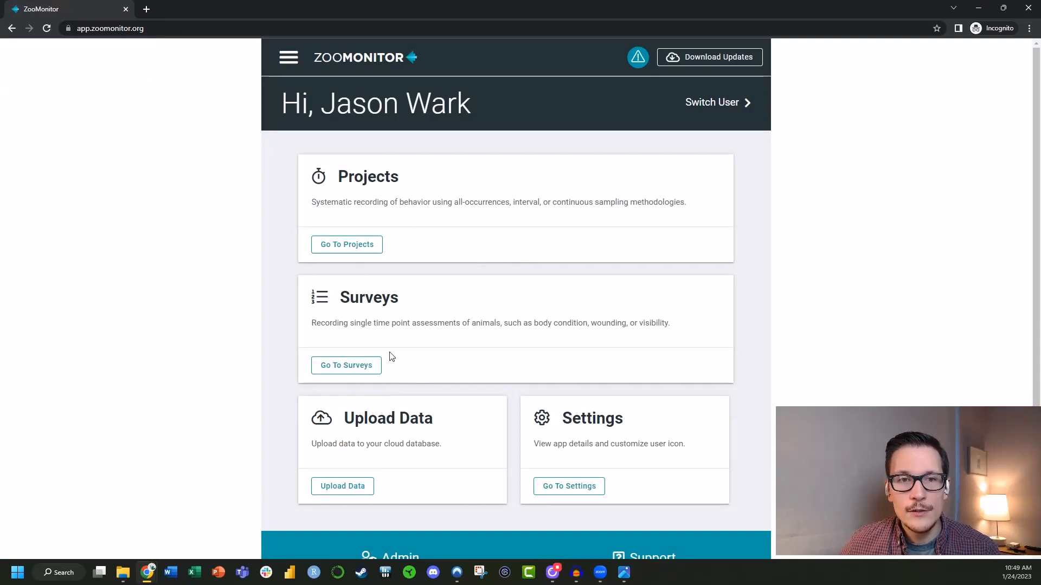
Go to the Projects page and download updates so the Pygmy Hippo project appears.
scroll(362, 348, "down", 1)
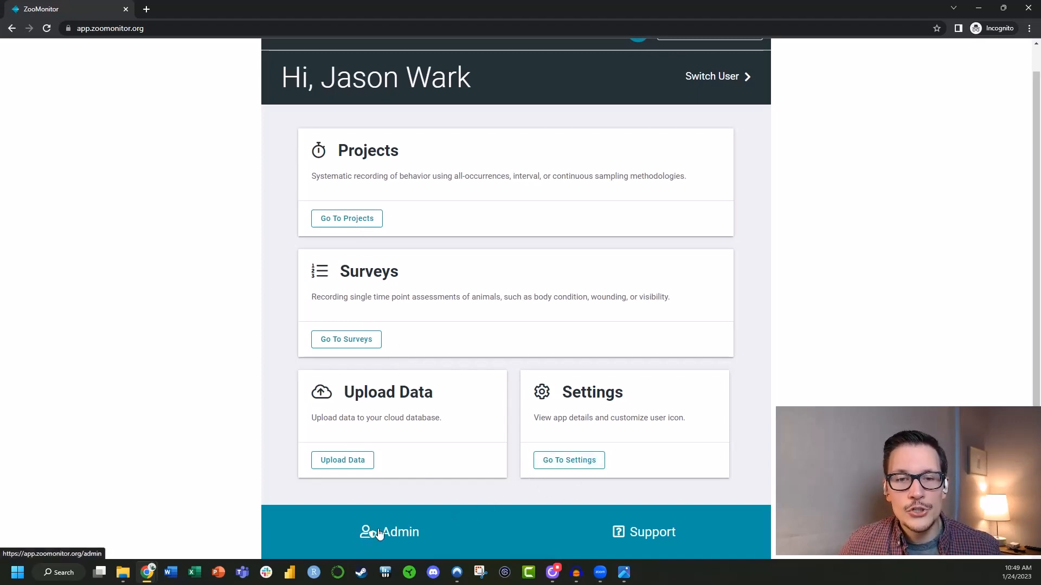
scroll(495, 502, "up", 1)
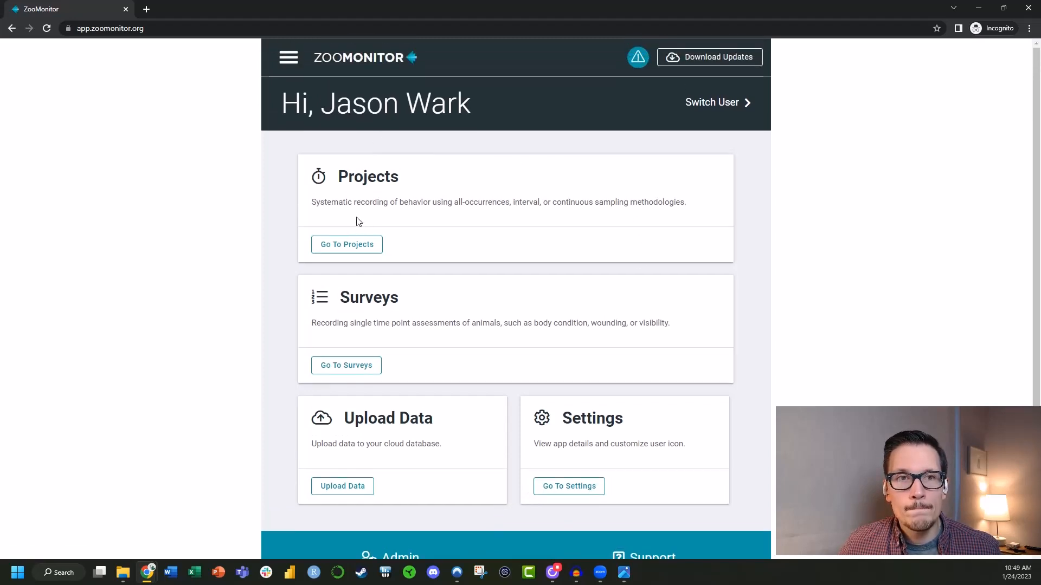
left_click(289, 58)
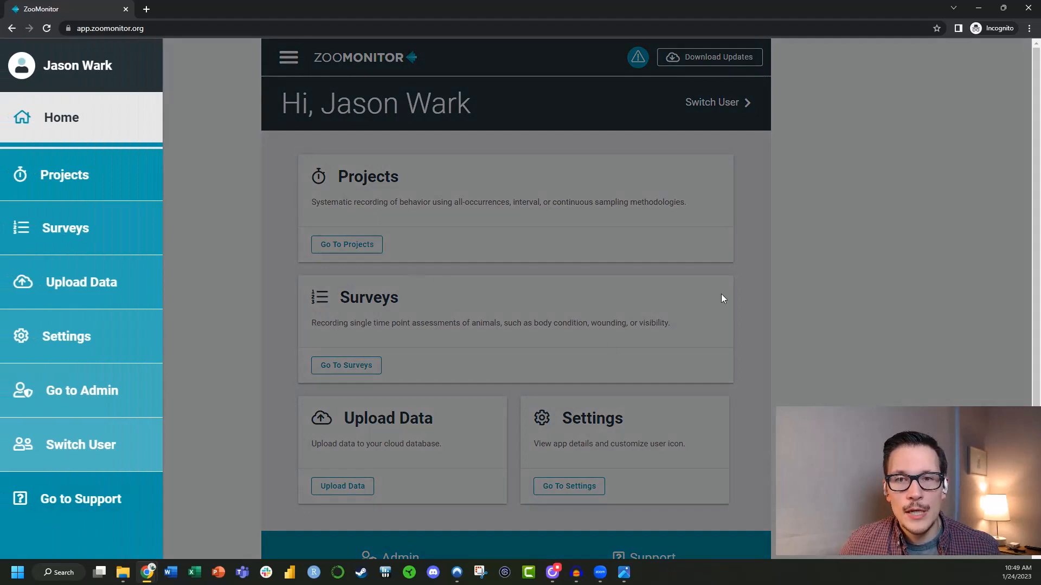
left_click(752, 273)
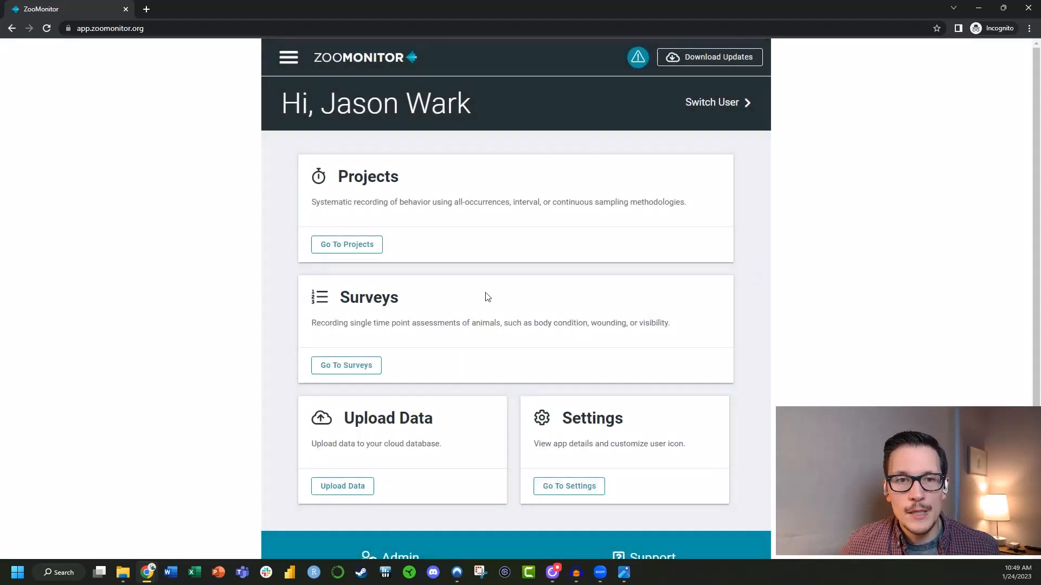
left_click(353, 252)
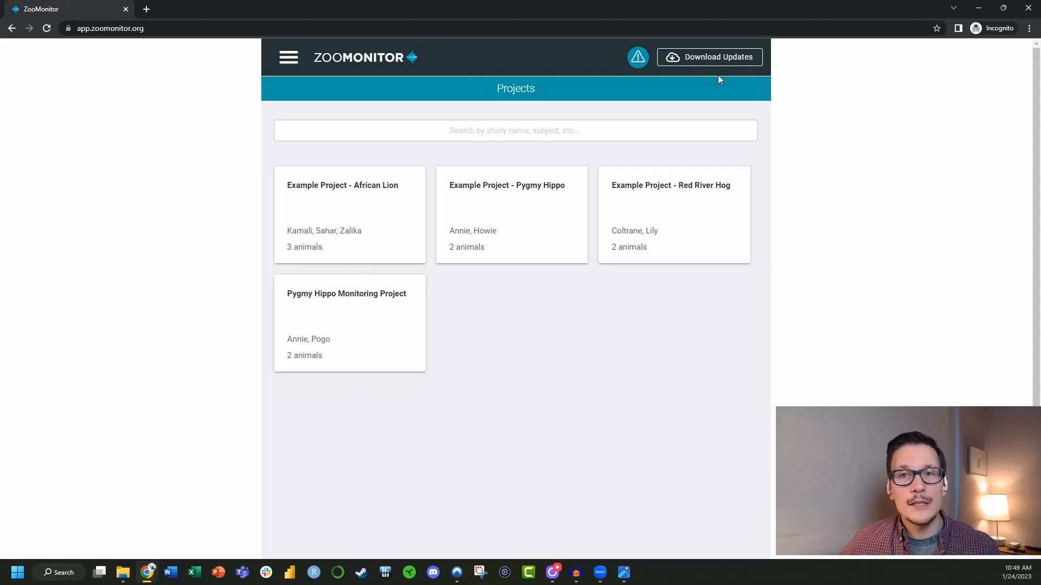
left_click(710, 60)
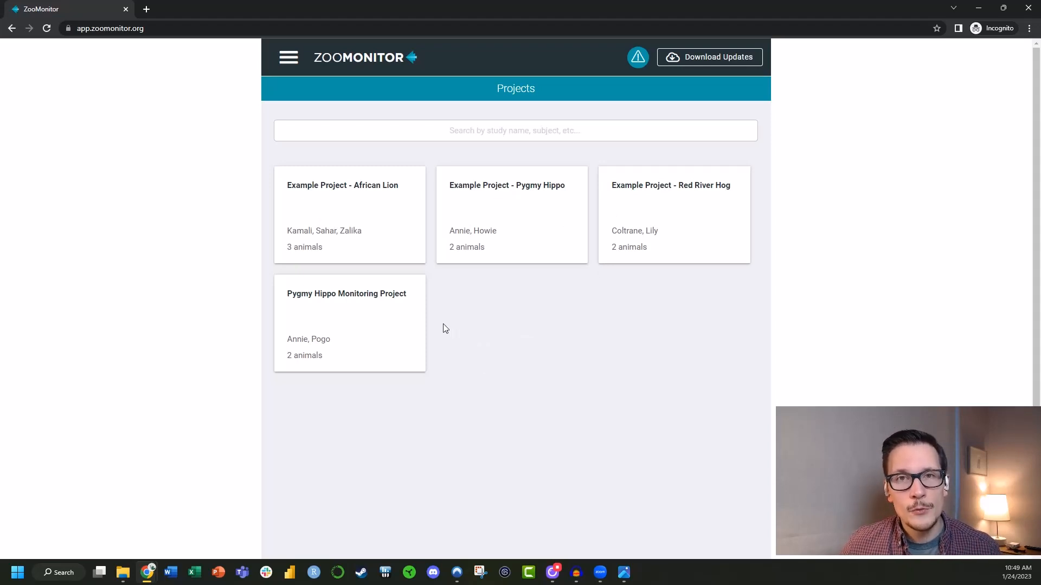
Open the Pygmy Hippo project summary and browse its ethogram's All Occurrence and Continuous behaviors.
left_click(343, 295)
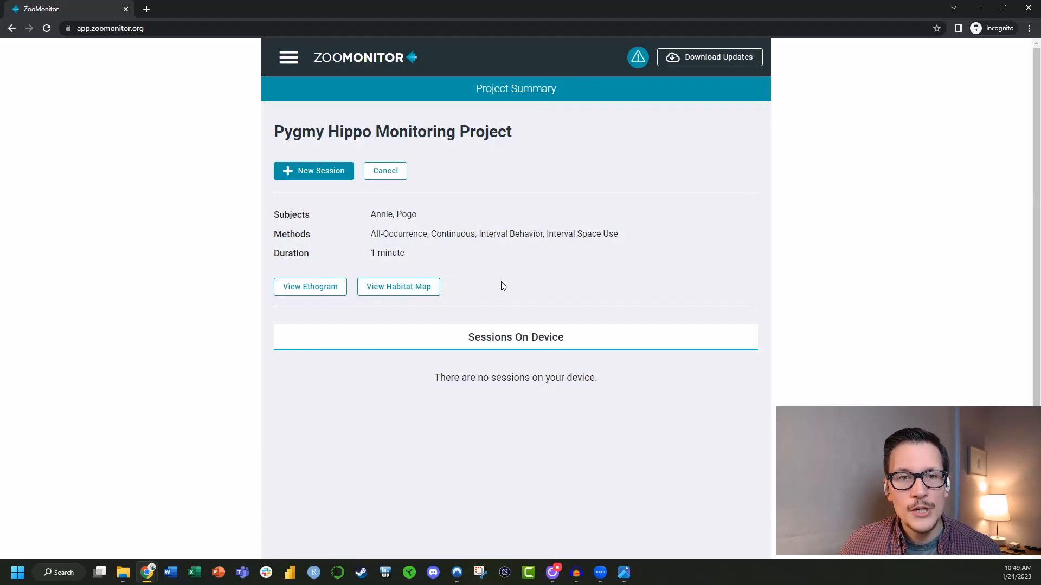
scroll(502, 282, "down", 1)
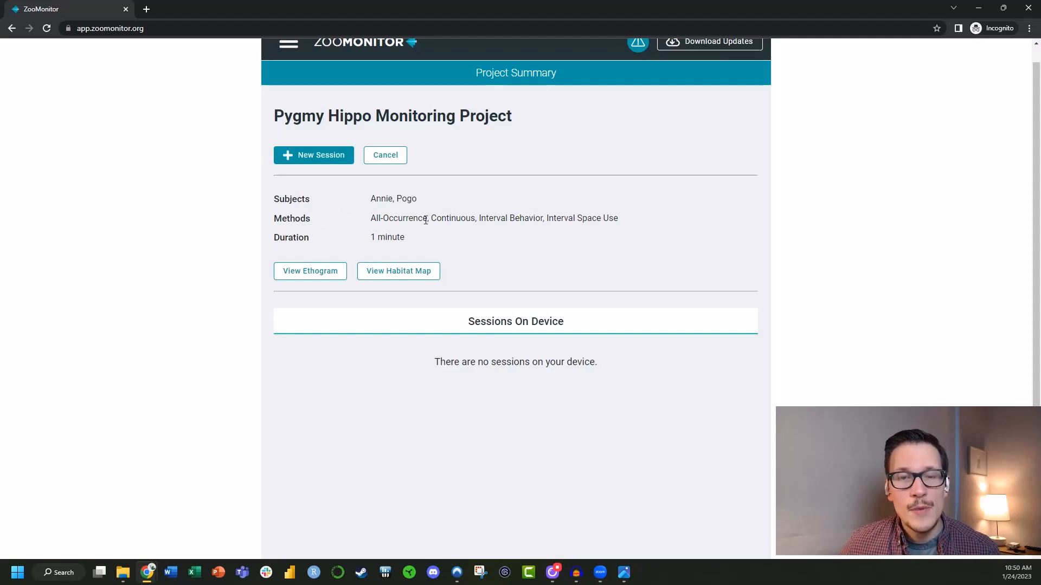
left_click(305, 278)
left_click(466, 159)
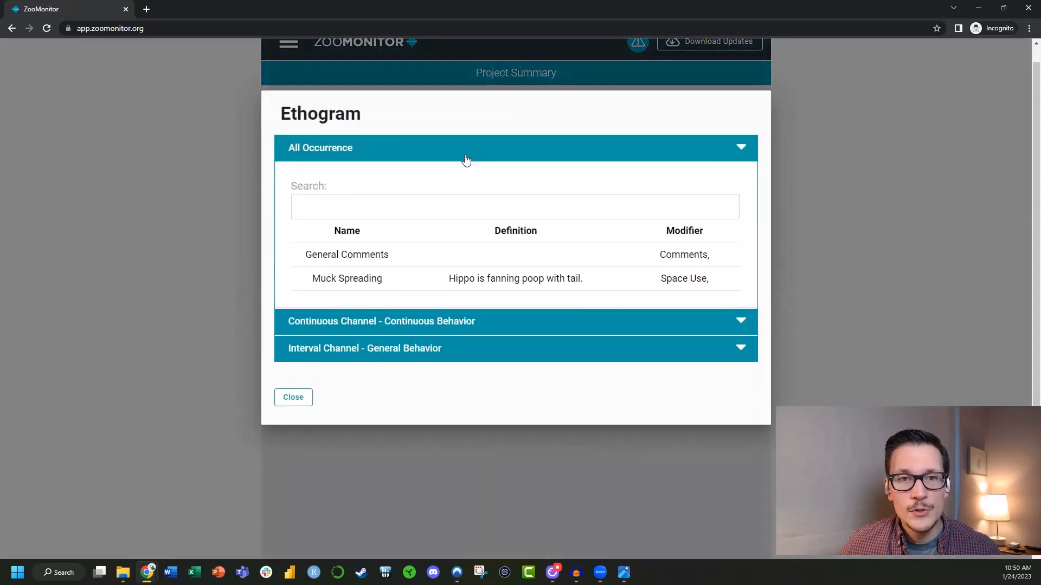
left_click(464, 161)
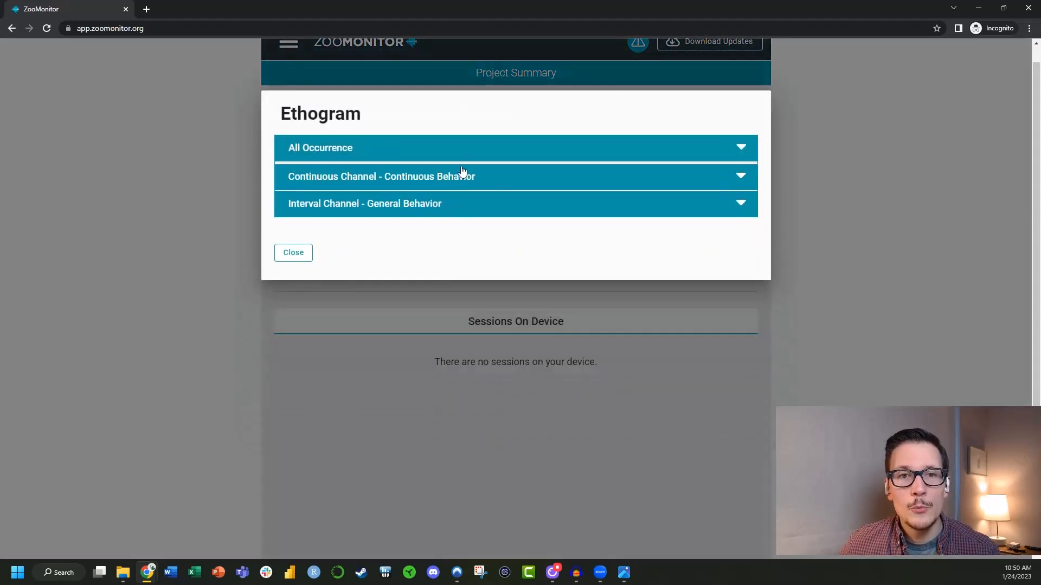
left_click(459, 186)
left_click(459, 186)
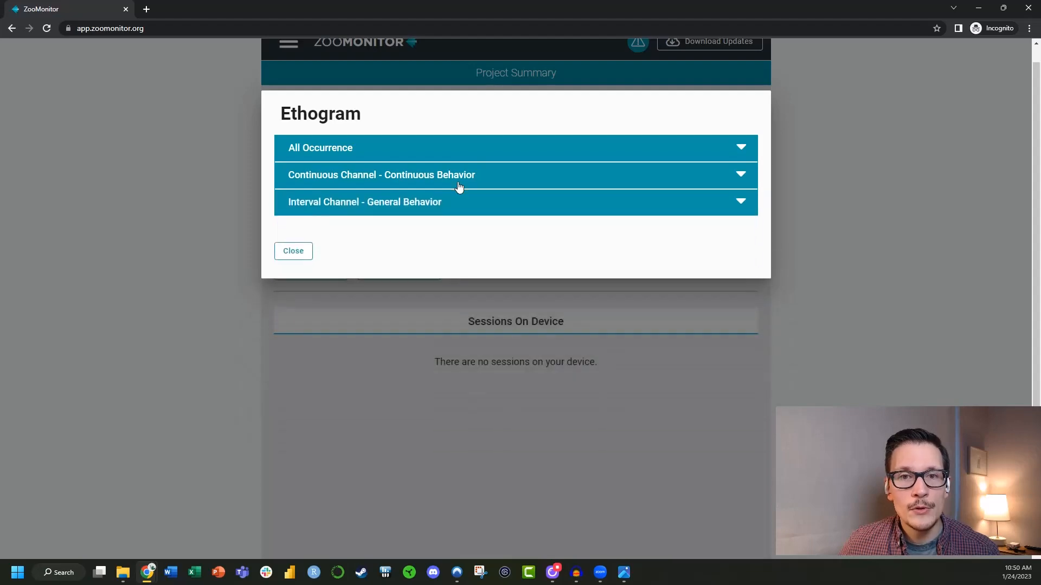
left_click(370, 347)
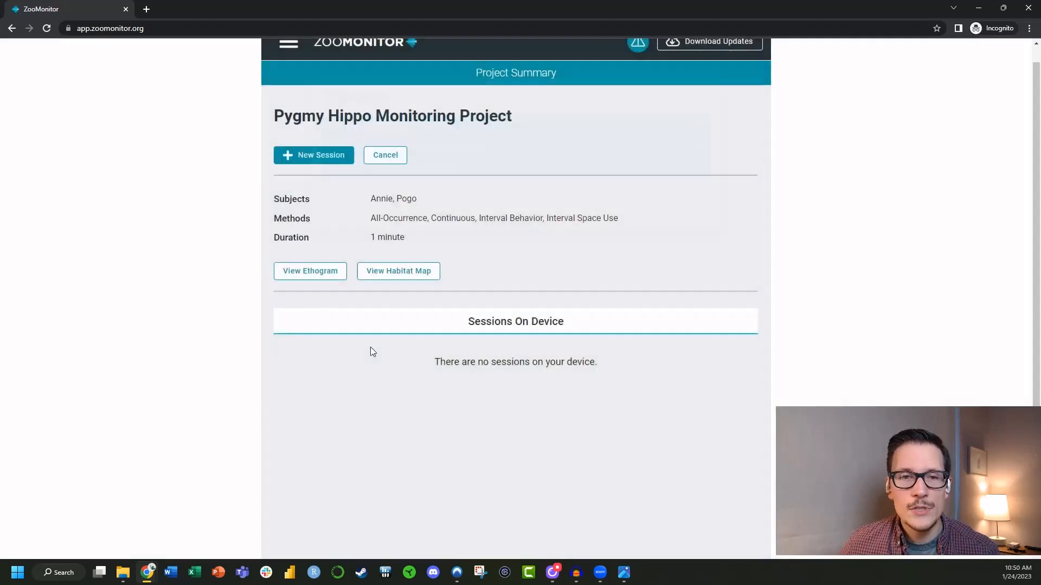
View the habitat map, then start a new session with Annie and Pogo checked.
left_click(392, 275)
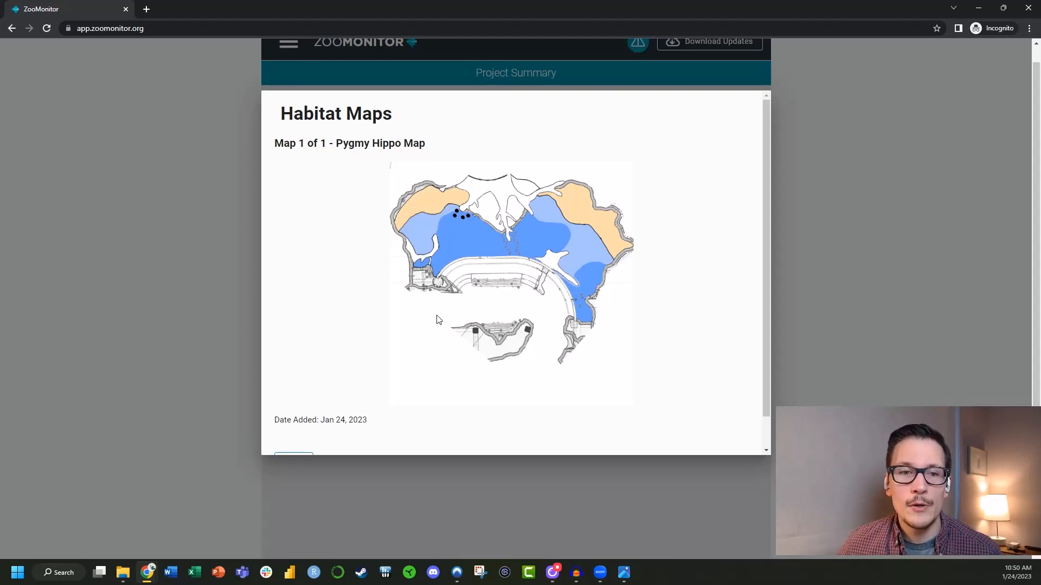
scroll(348, 418, "down", 1)
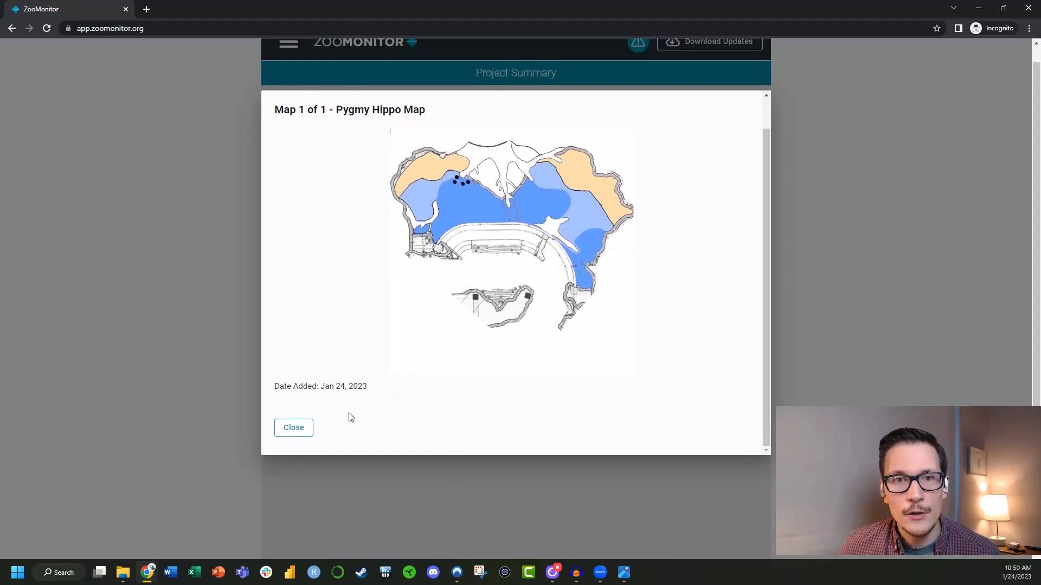
left_click(293, 429)
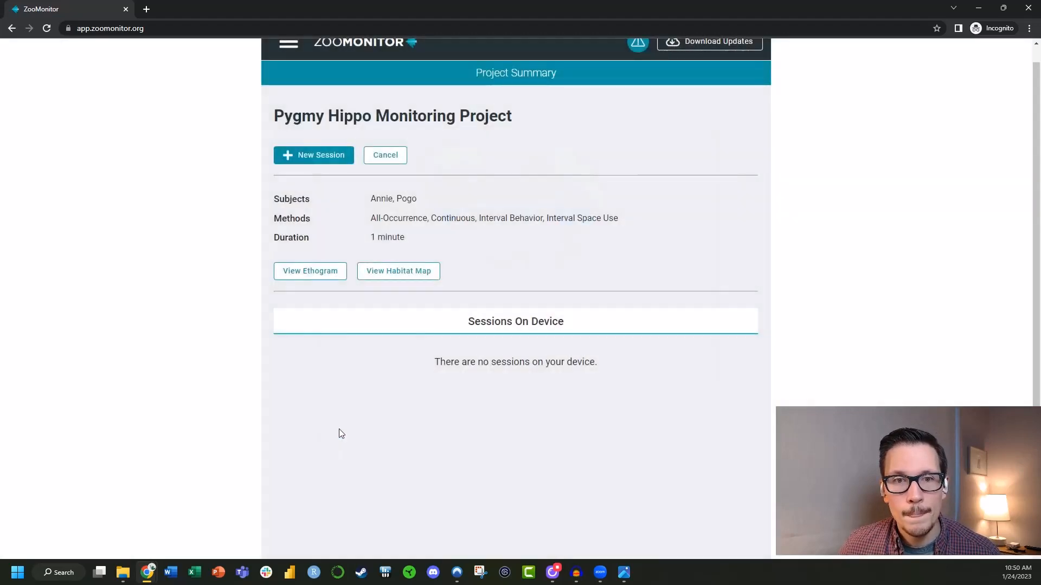
left_click(312, 157)
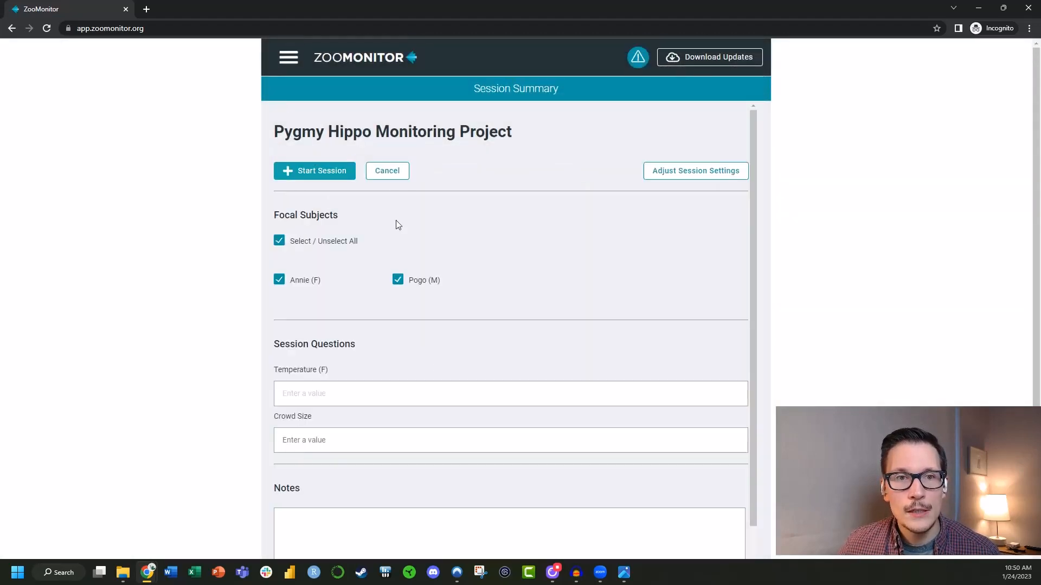
Enter temperature 75 °F and crowd size '1 to 10', then start the observation session.
scroll(443, 297, "down", 1)
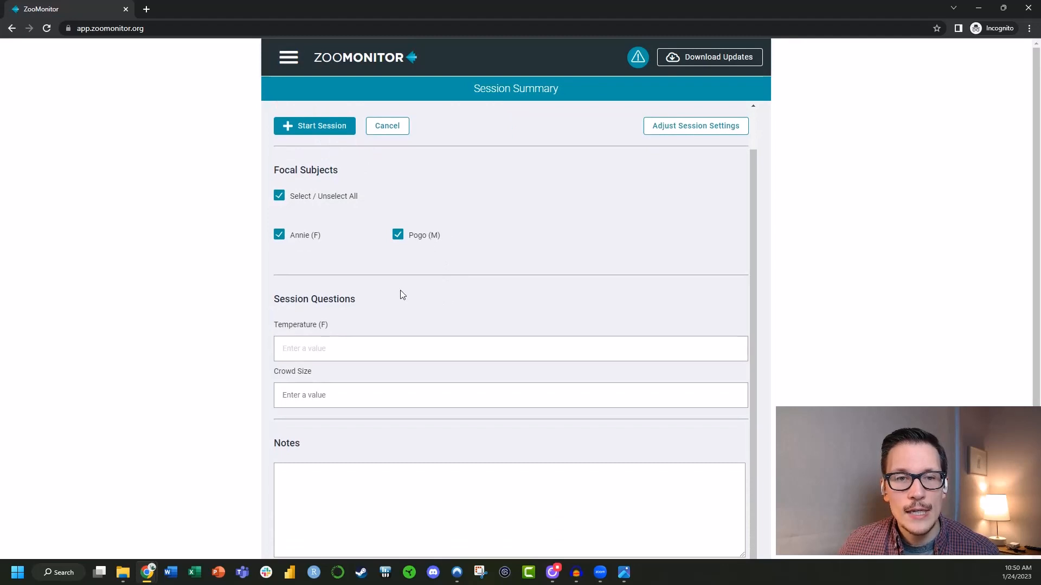
left_click(402, 324)
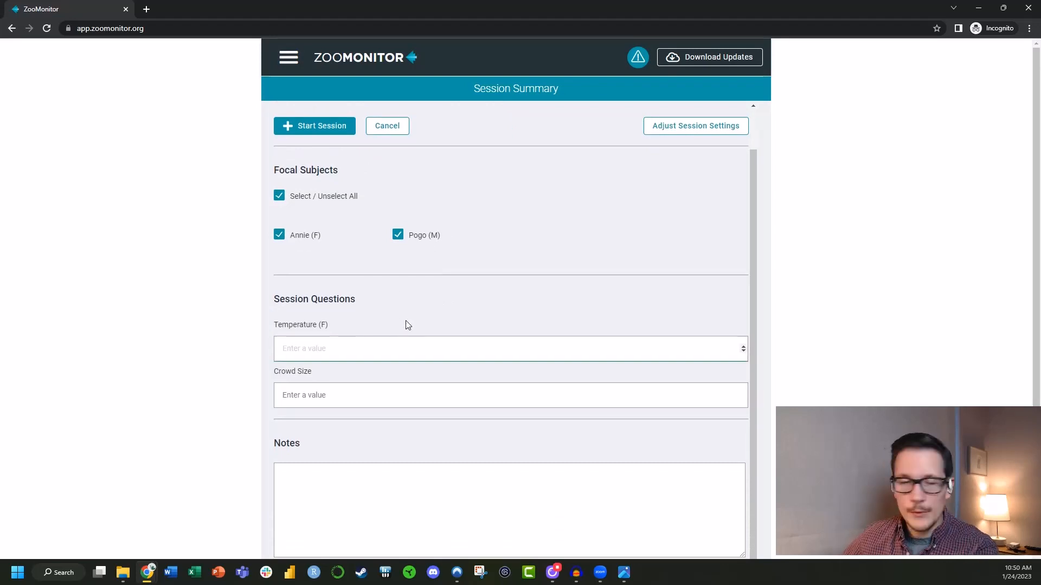
type("75")
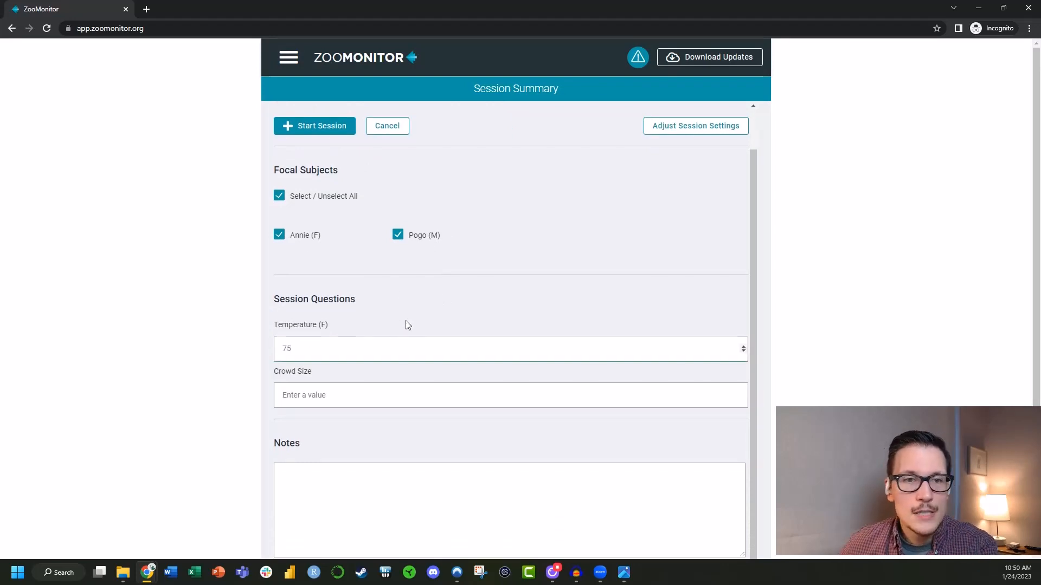
left_click(304, 399)
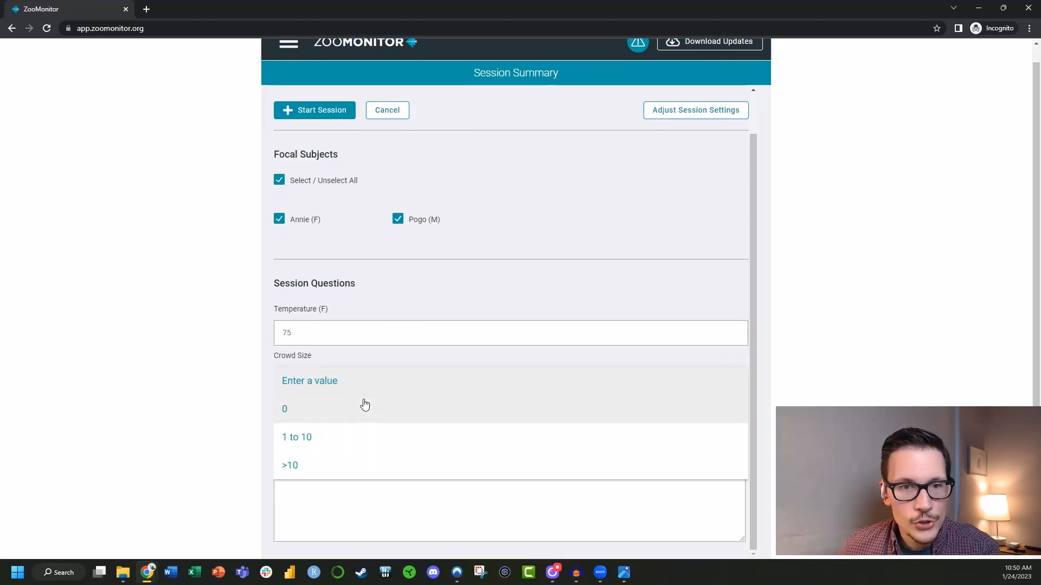
left_click(343, 438)
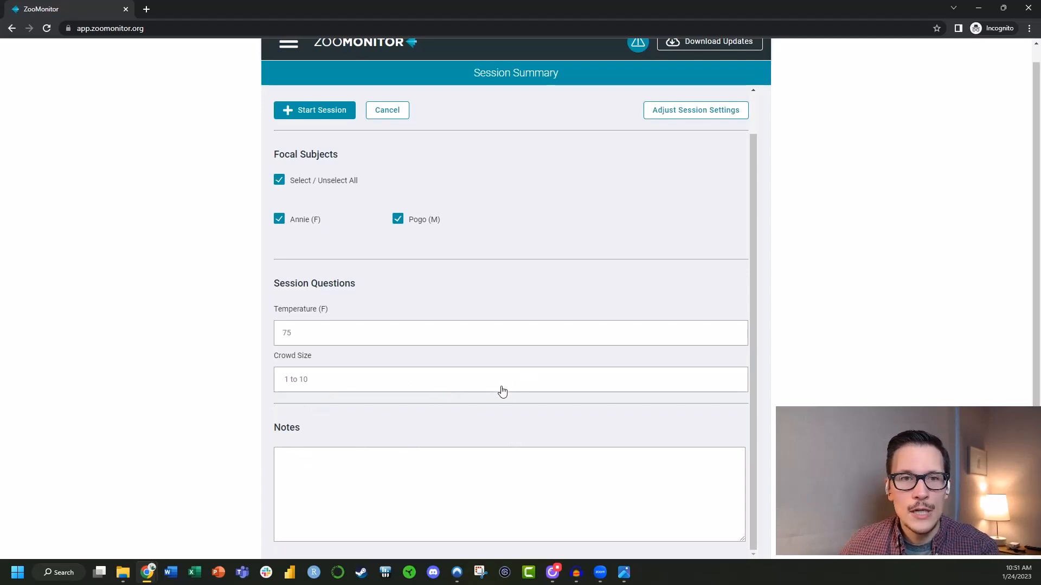
scroll(500, 388, "up", 2)
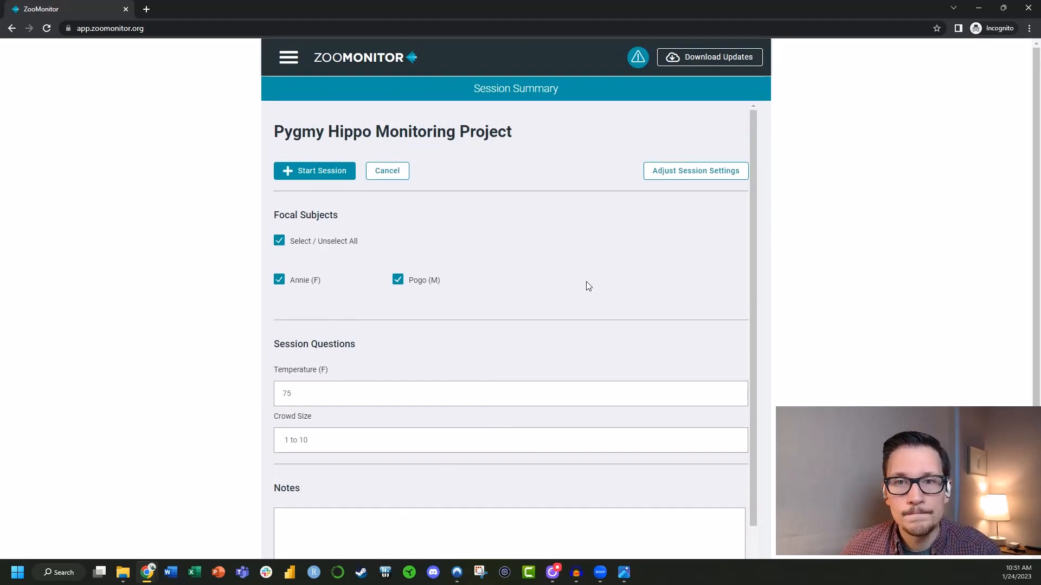
left_click(317, 171)
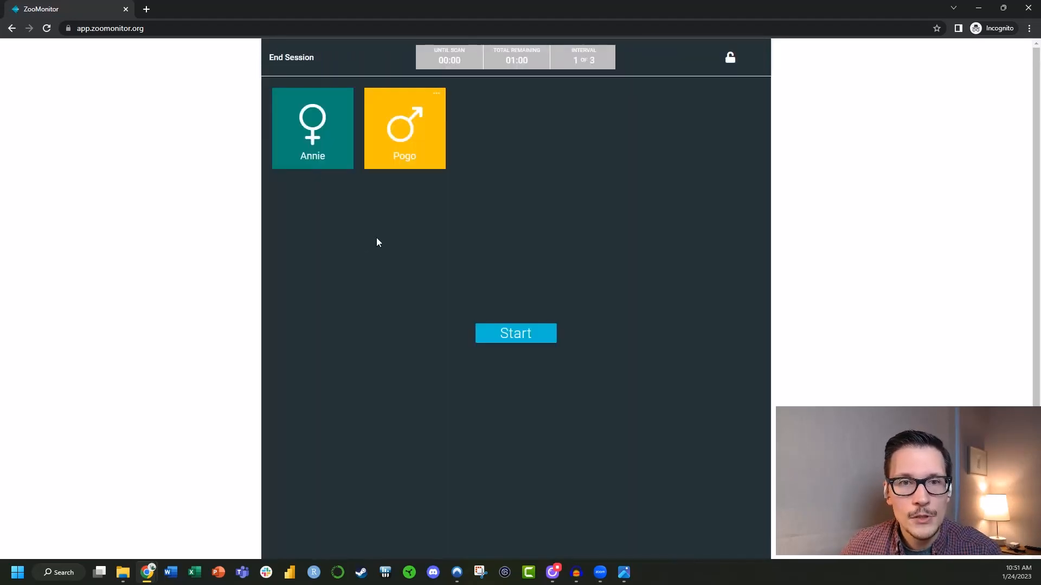
Start the scan countdown, mark both hippos not swimming, and log a mapped Muck Spreading event.
left_click(314, 155)
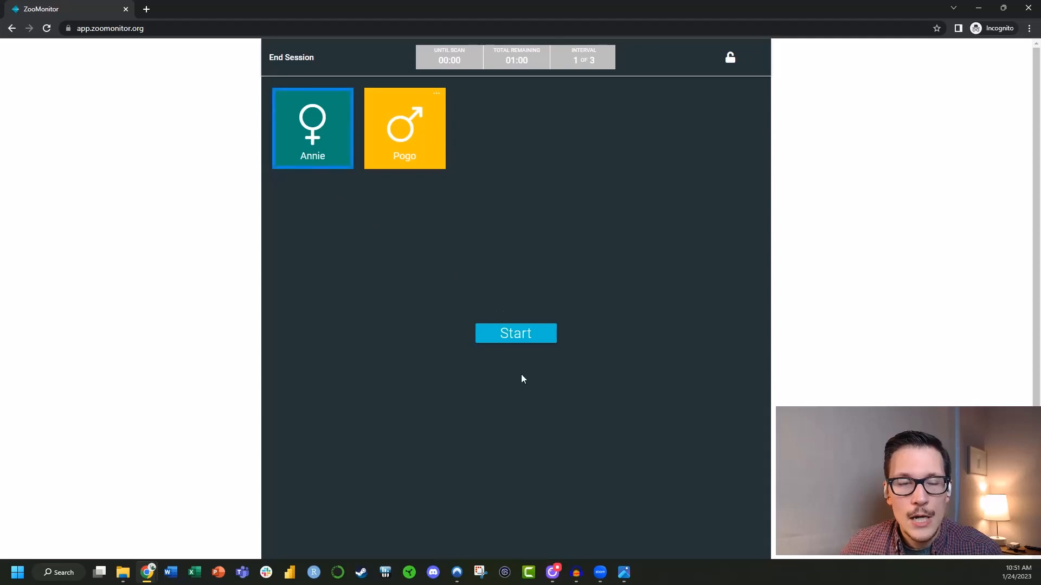
left_click(531, 338)
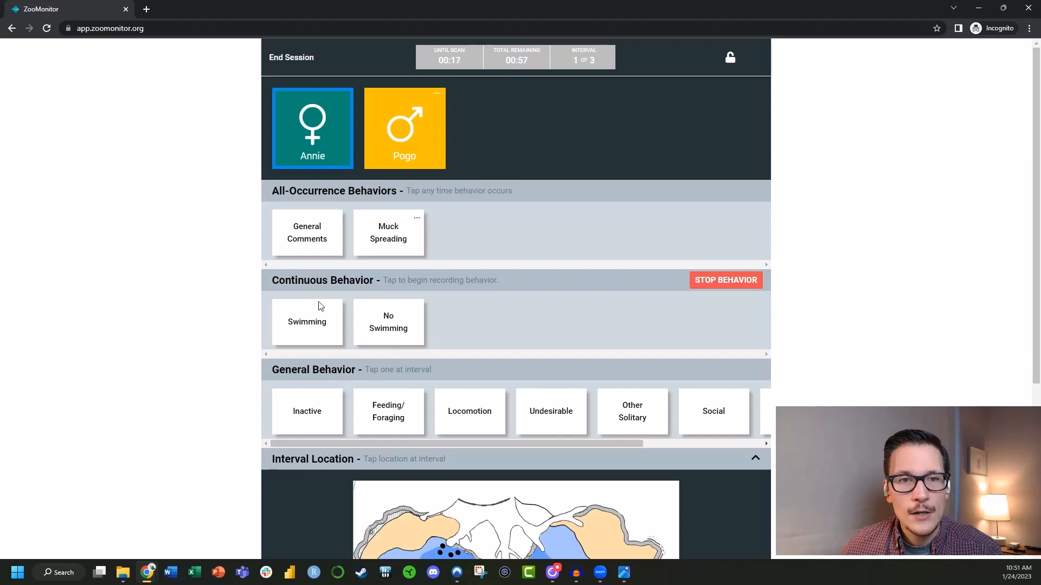
left_click(395, 328)
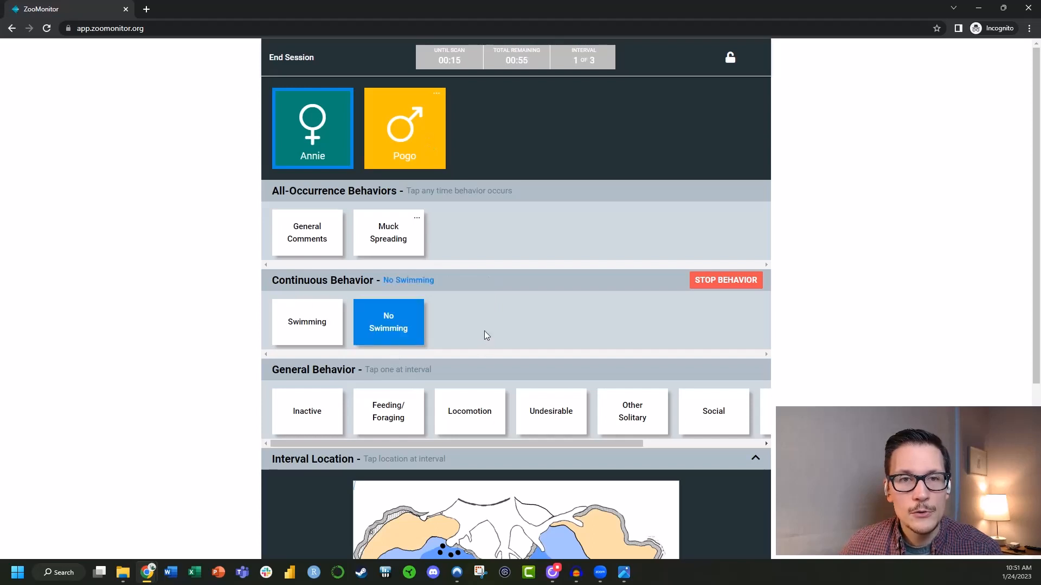
left_click(413, 160)
left_click(388, 335)
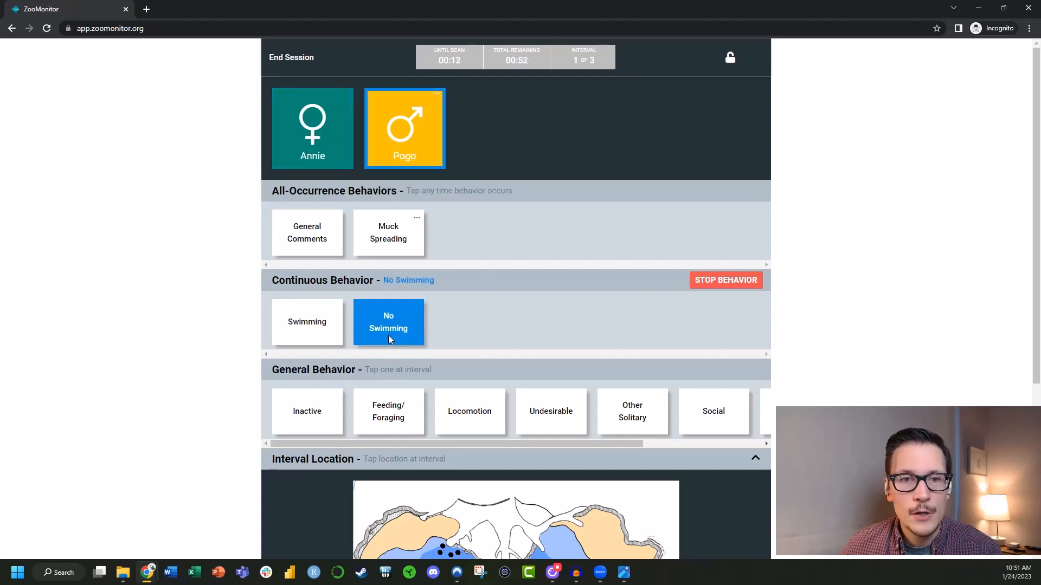
left_click(311, 142)
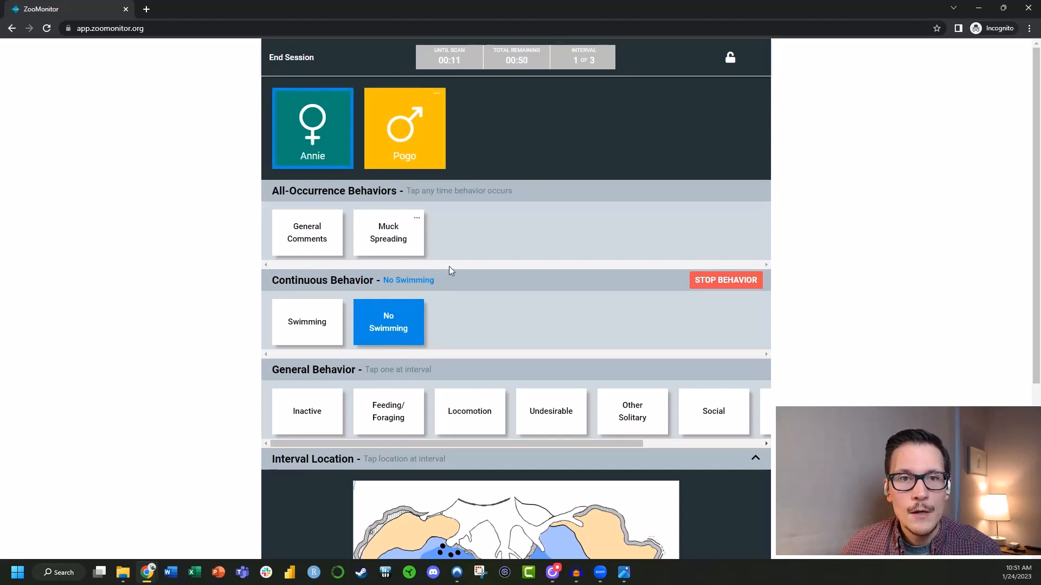
left_click(389, 143)
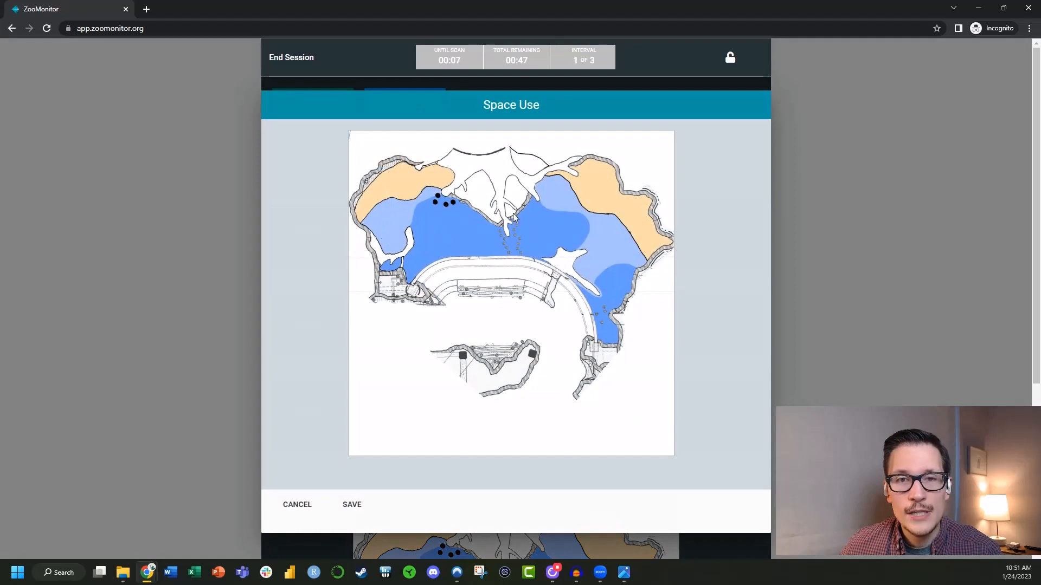
left_click(603, 169)
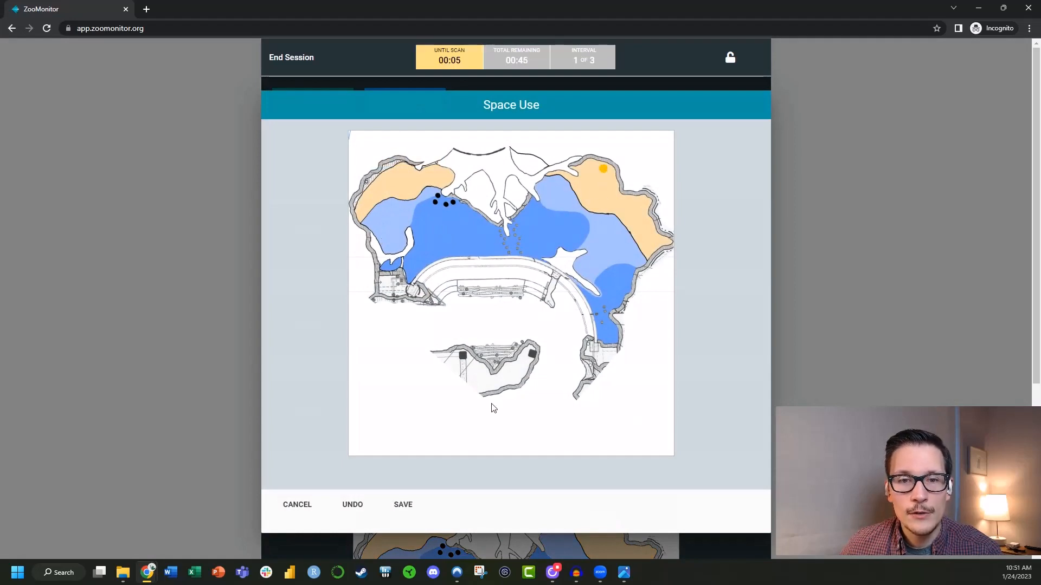
left_click(399, 506)
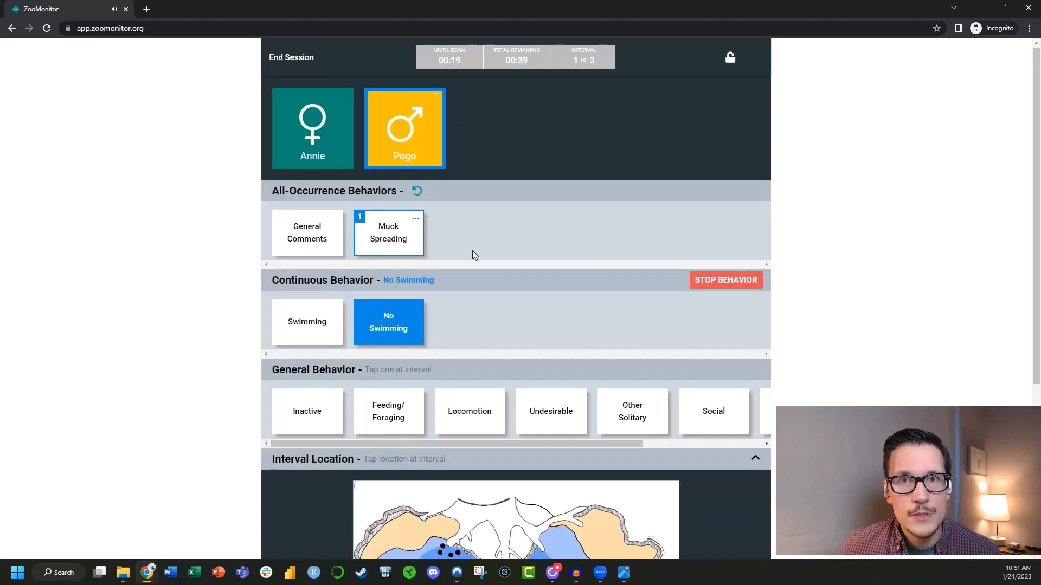
Record Annie as Inactive (Alert) and Pogo as Locomotion, each placed on the habitat map.
scroll(469, 311, "down", 1)
scroll(468, 308, "down", 1)
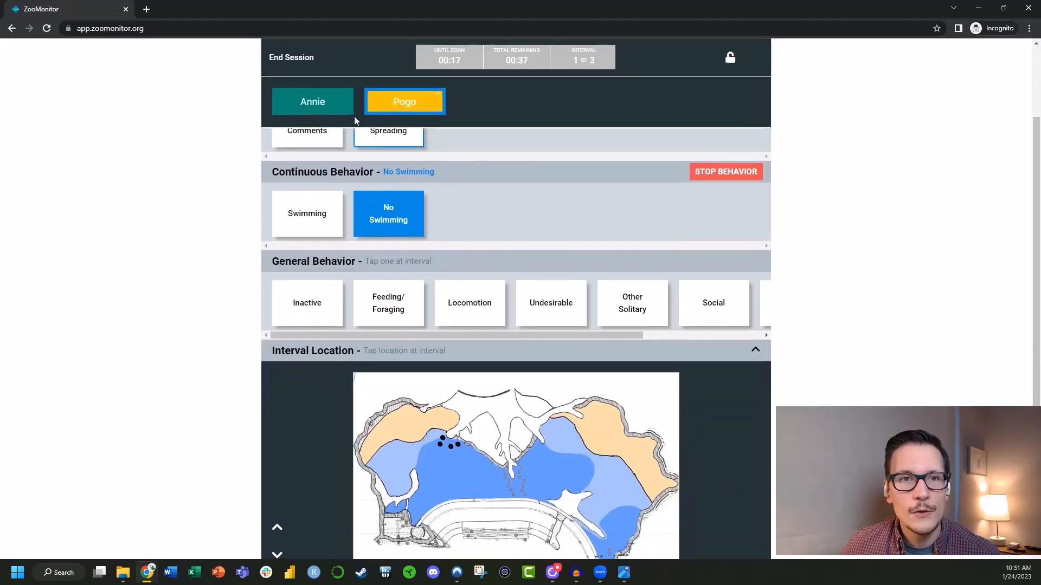
left_click(327, 106)
scroll(307, 261, "down", 1)
left_click(308, 262)
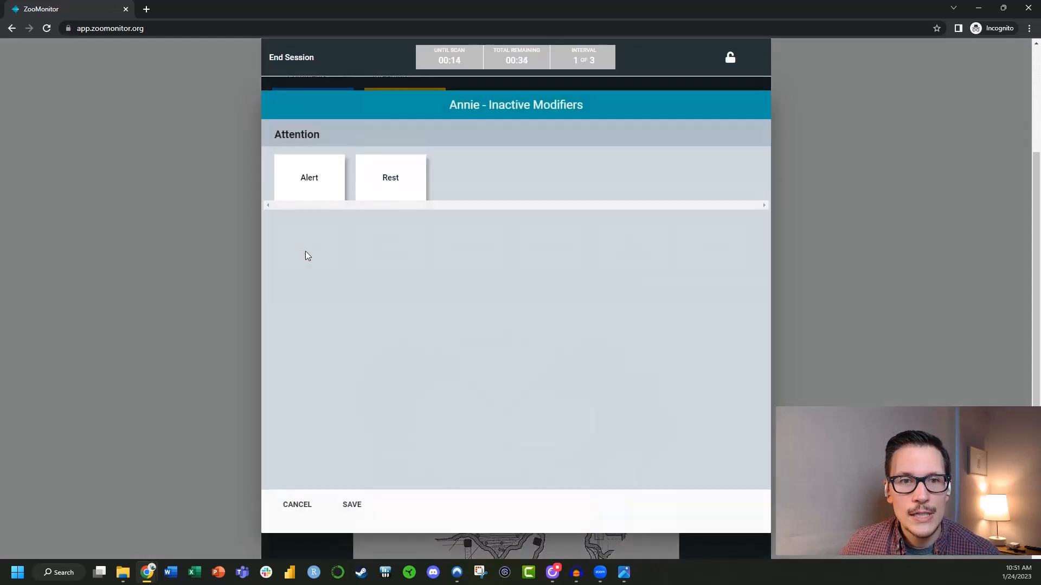
left_click(314, 189)
left_click(355, 506)
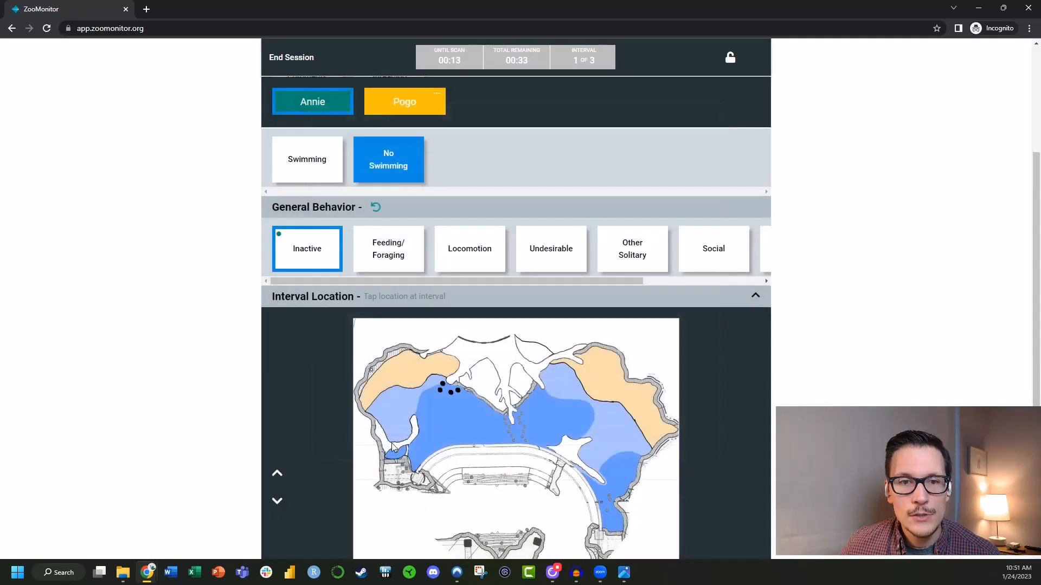
left_click(395, 414)
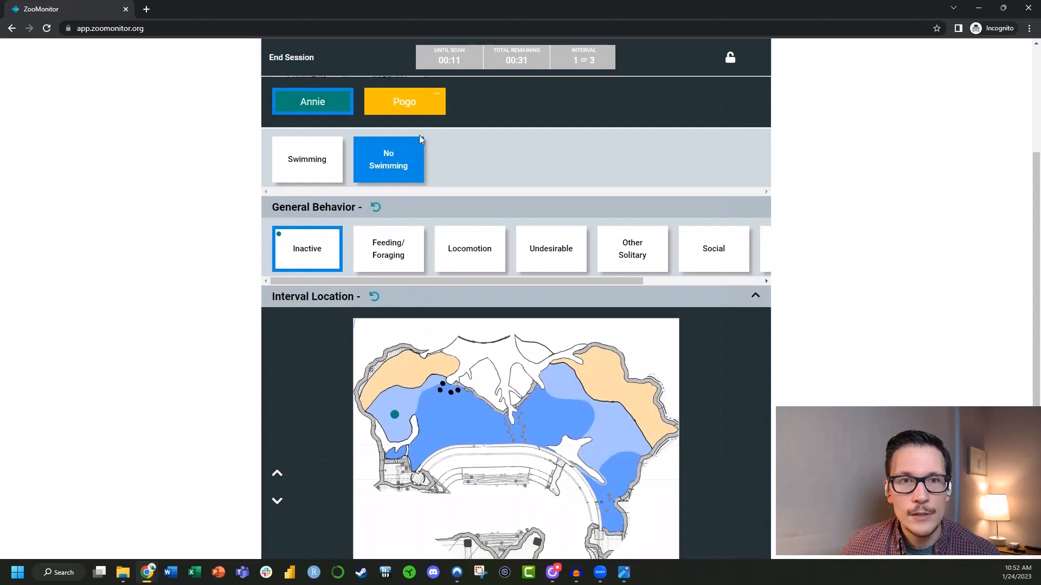
left_click(416, 105)
left_click(462, 254)
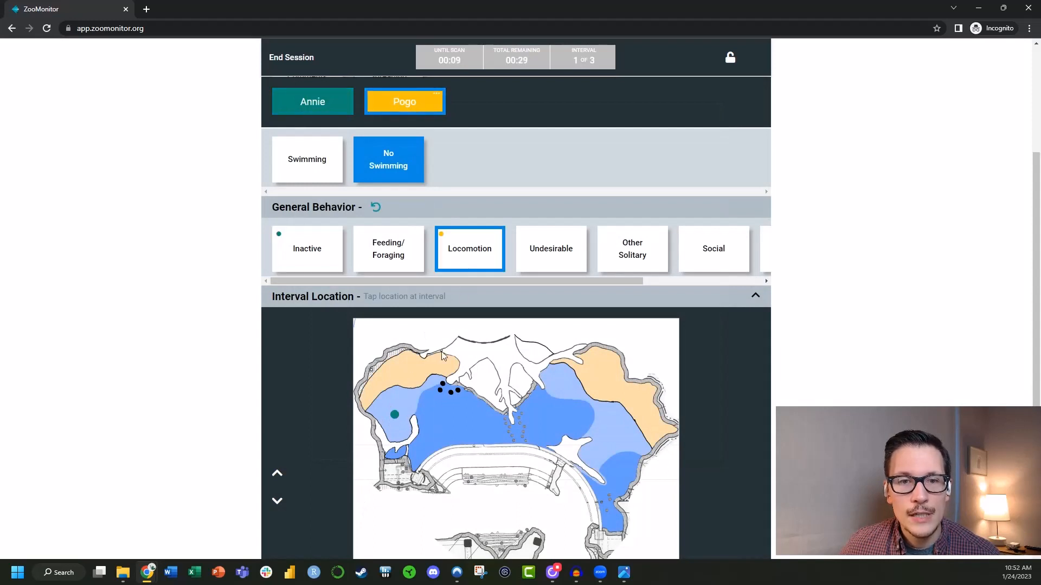
left_click(607, 381)
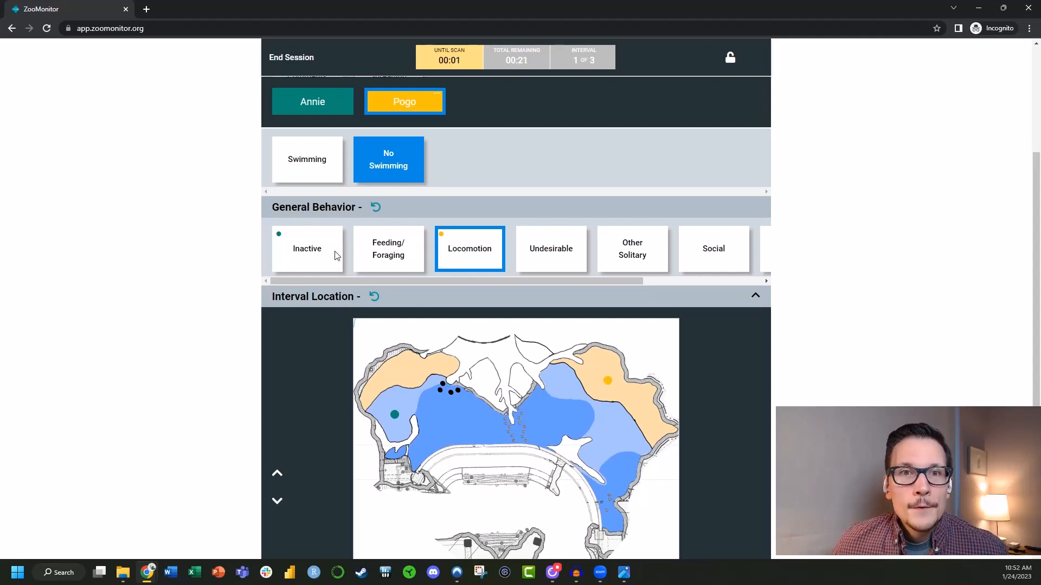
For interval 2, record Annie Feeding/Foraging and Pogo swimming with Locomotion, both mapped.
left_click(320, 102)
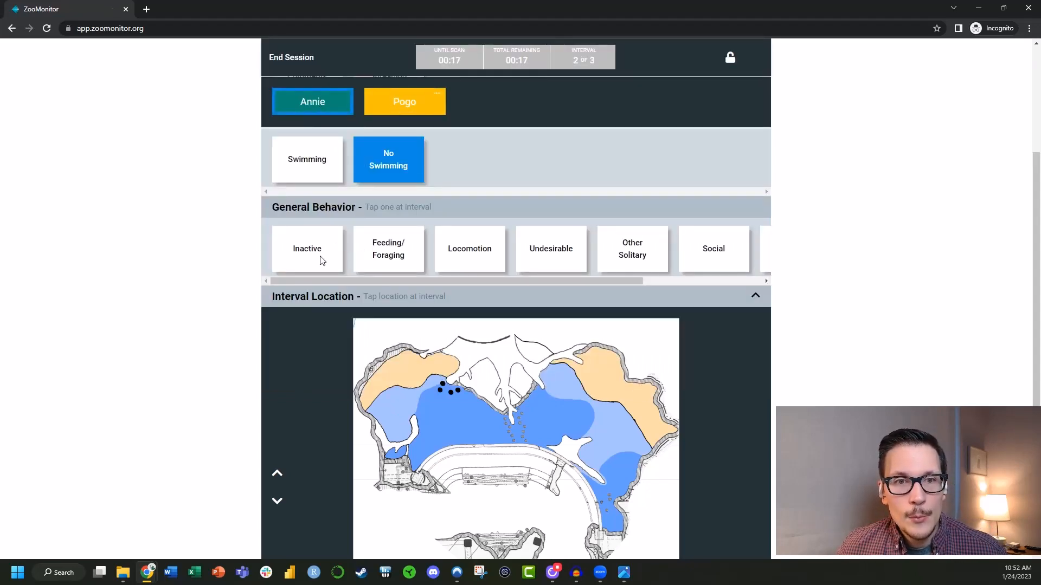
left_click(391, 254)
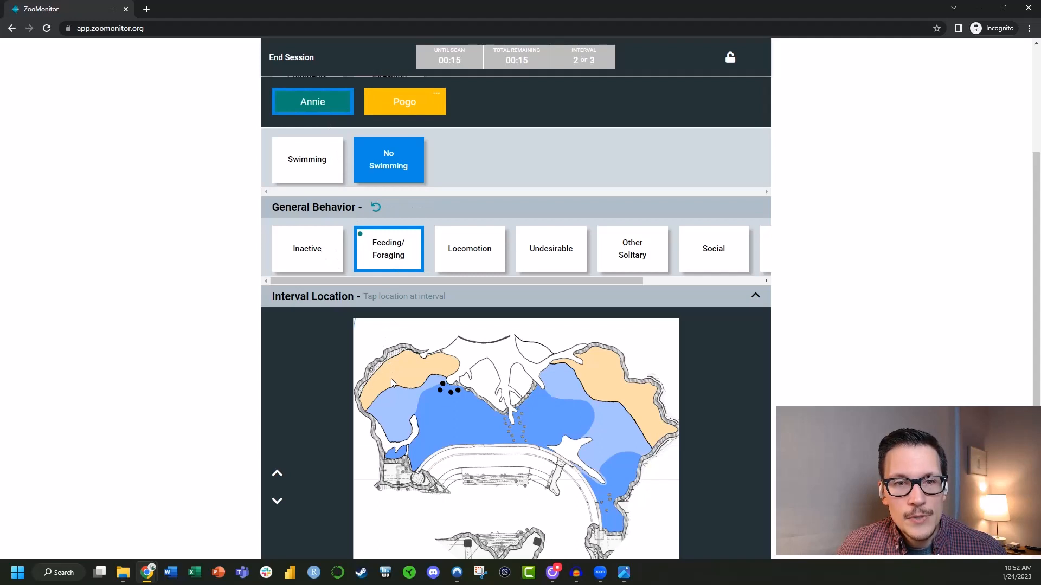
left_click(382, 373)
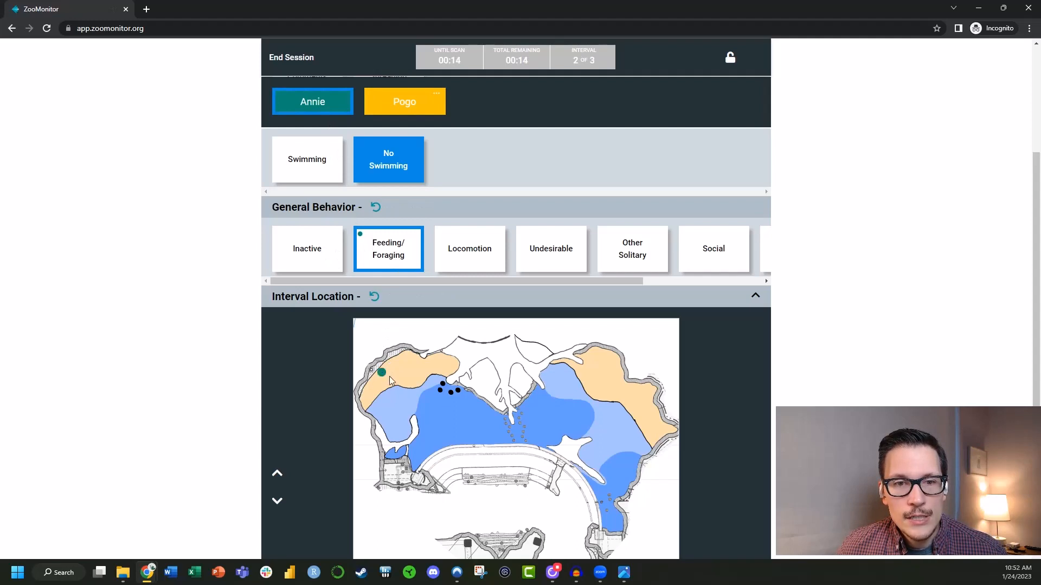
left_click(412, 106)
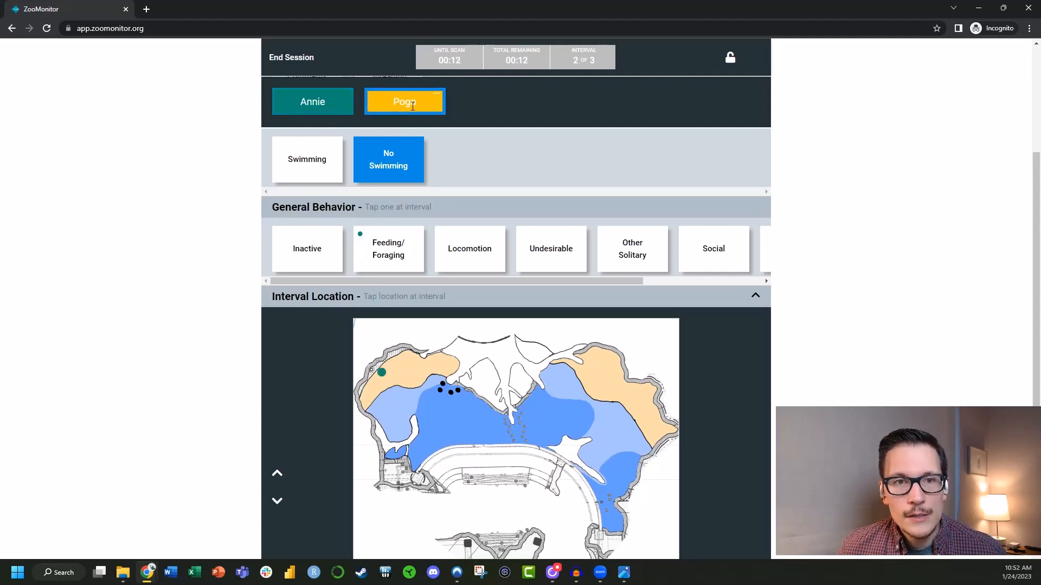
left_click(313, 170)
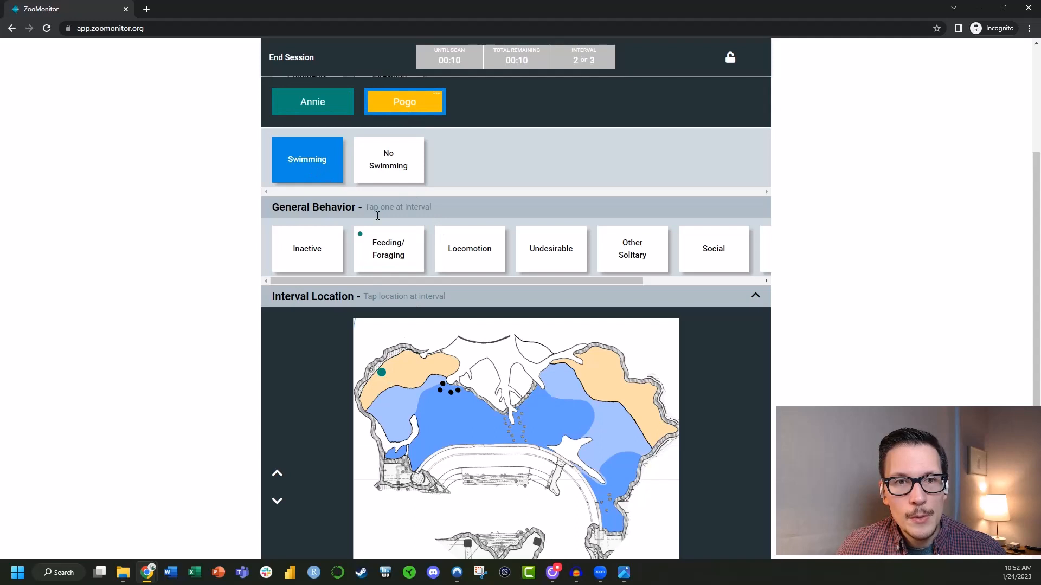
left_click(462, 249)
left_click(564, 404)
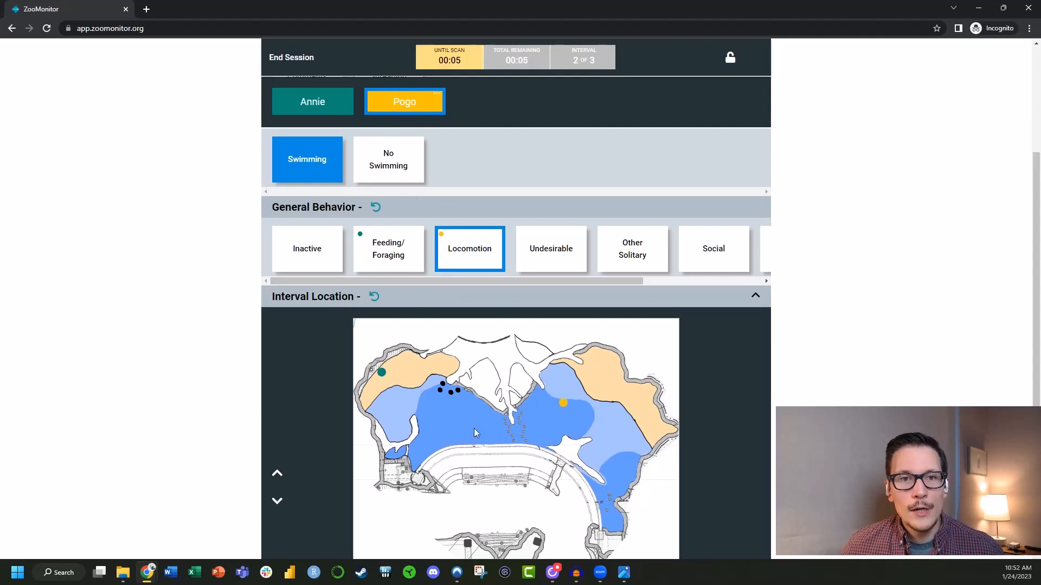
scroll(308, 411, "up", 2)
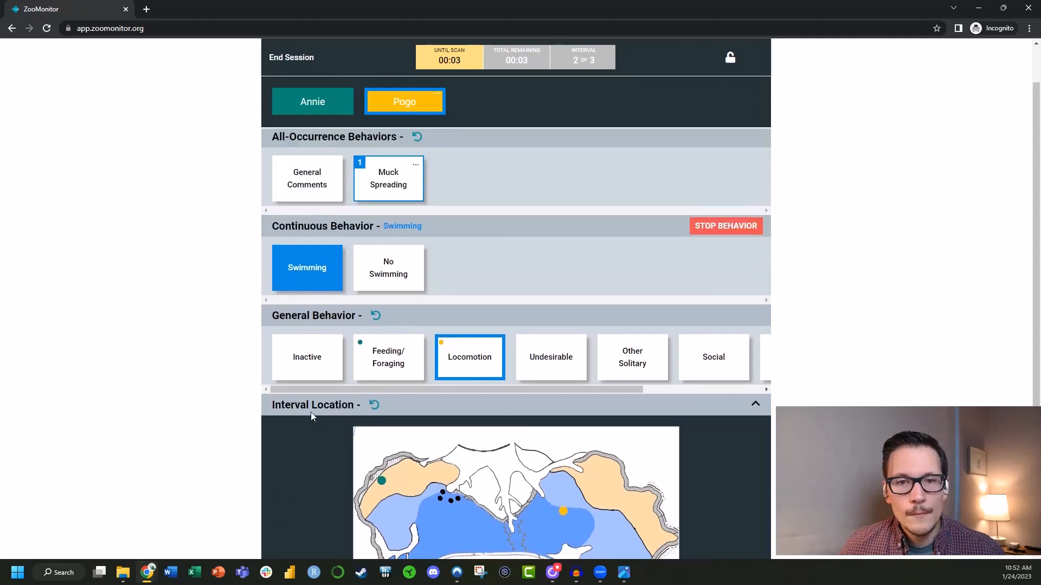
scroll(311, 412, "down", 2)
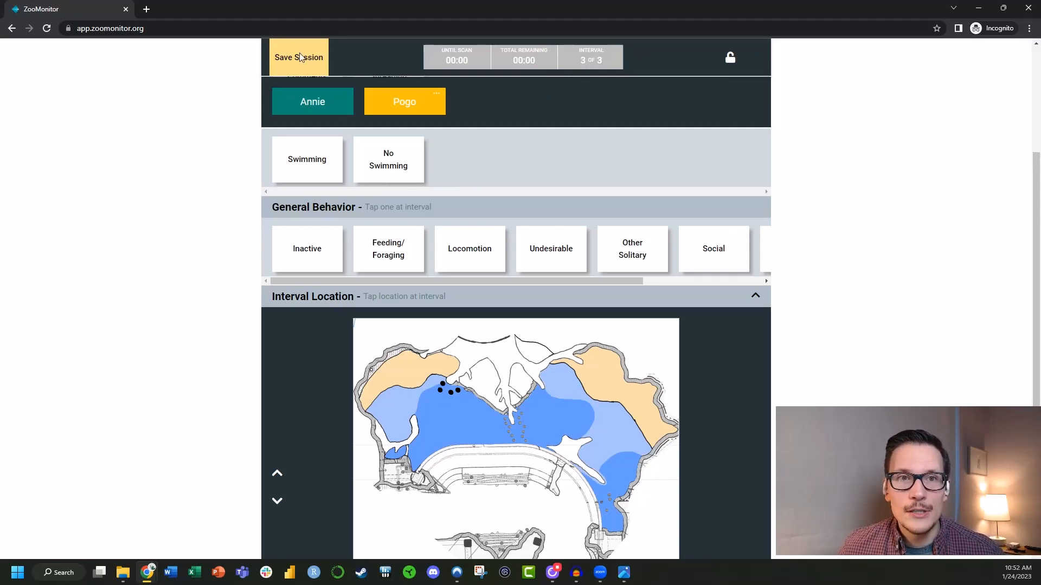
Log Annie's Locomotion on the upper-left land and Pogo's Inactive (Alert) in the right-side water.
left_click(313, 101)
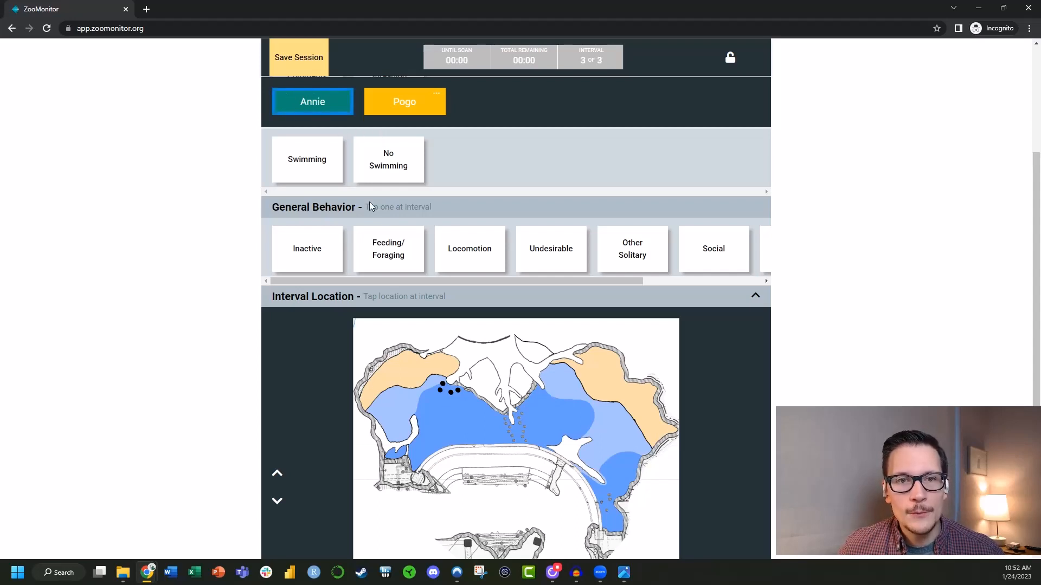
left_click(458, 258)
left_click(410, 374)
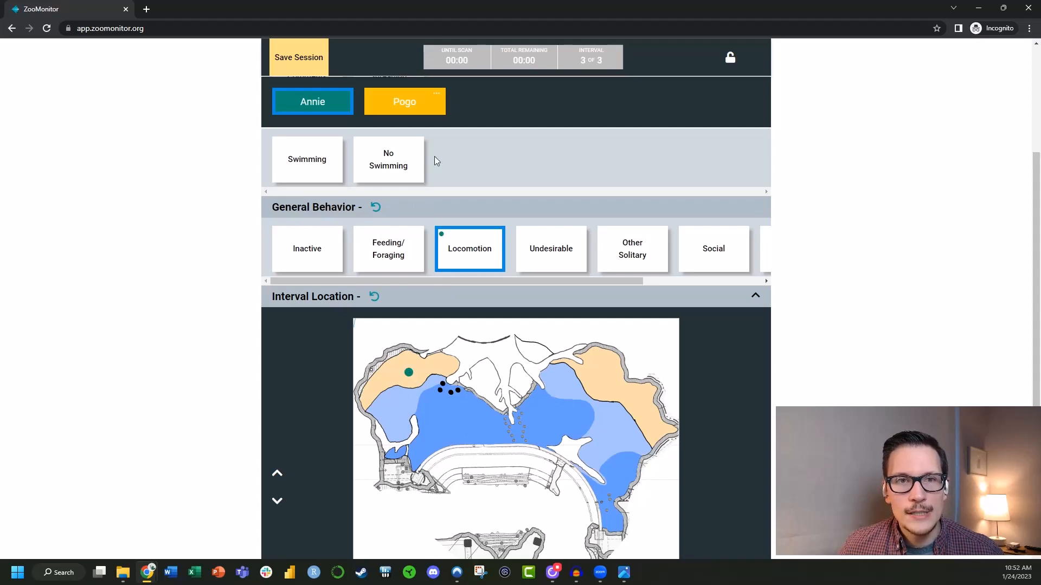
left_click(408, 106)
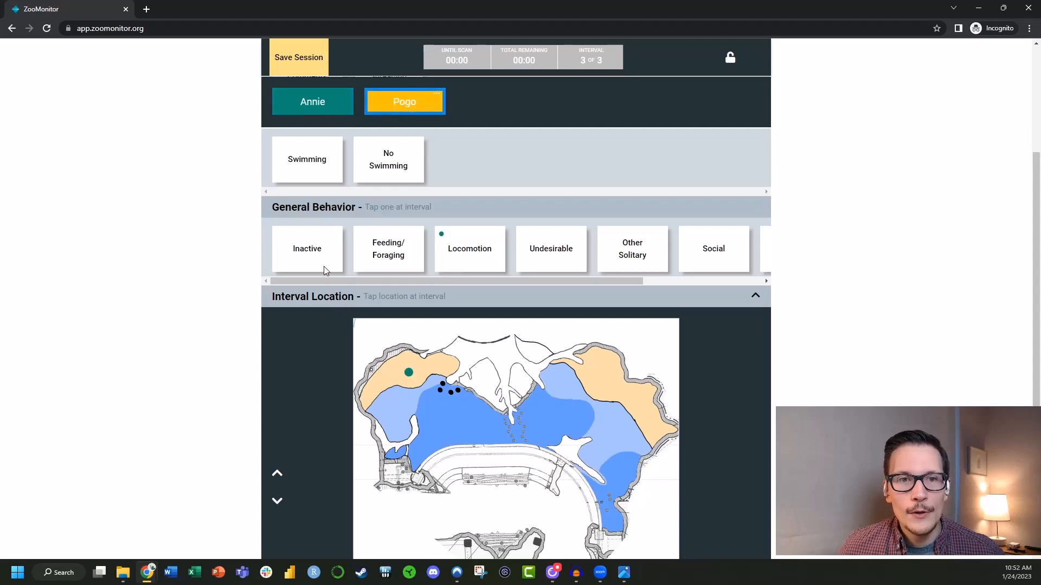
left_click(314, 253)
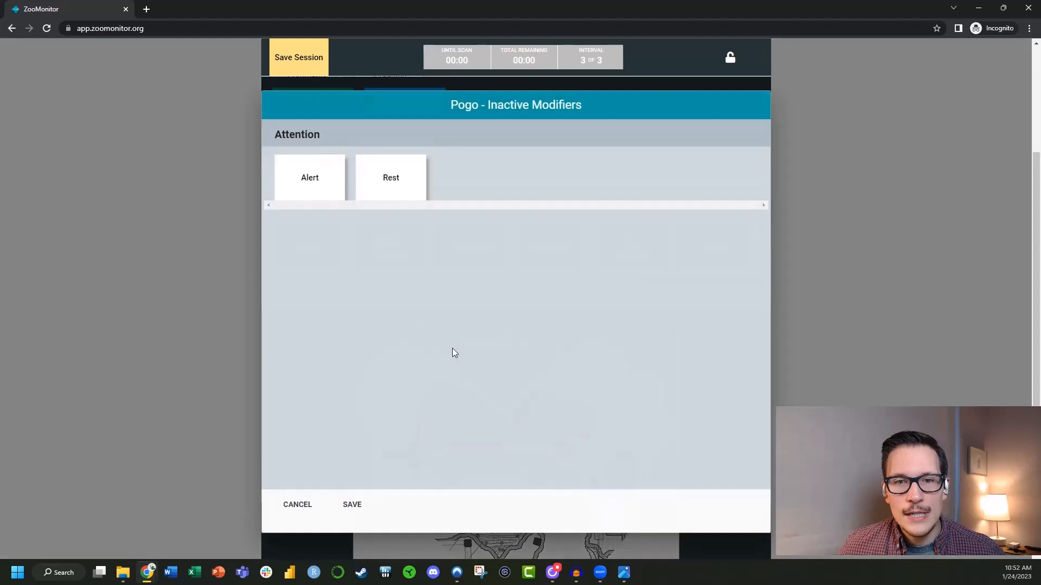
left_click(325, 185)
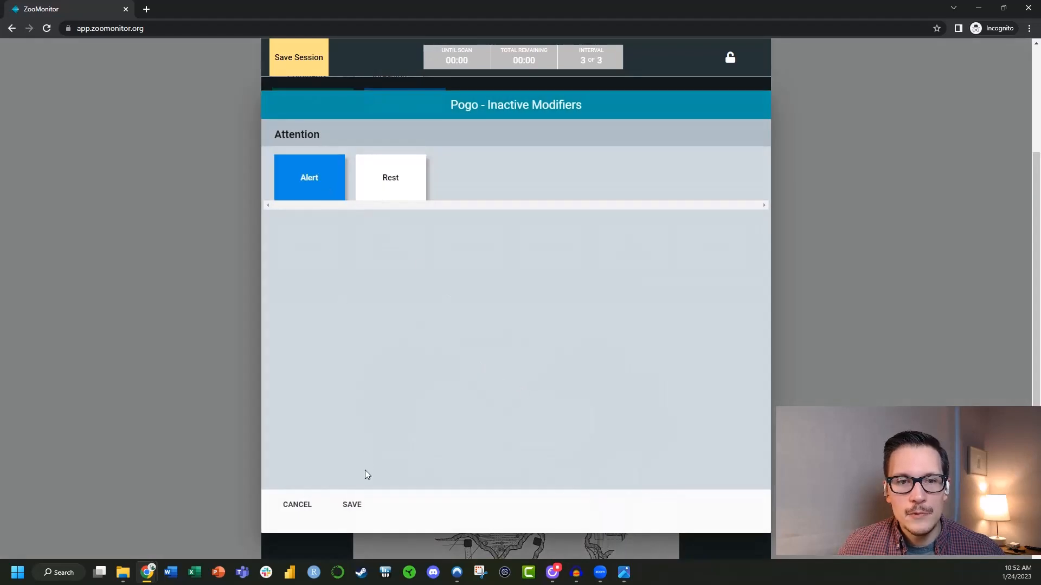
left_click(353, 506)
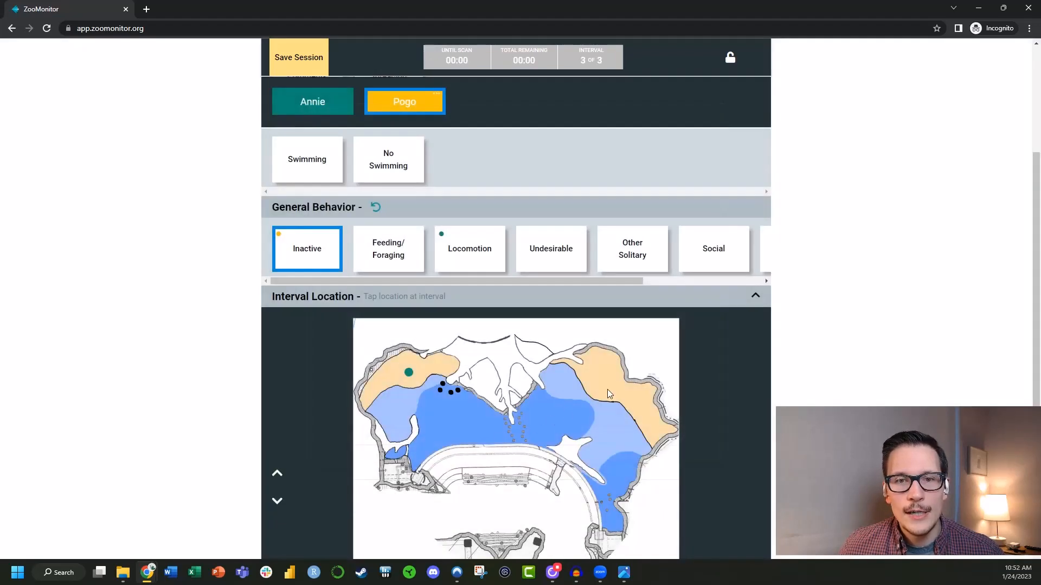
left_click(575, 422)
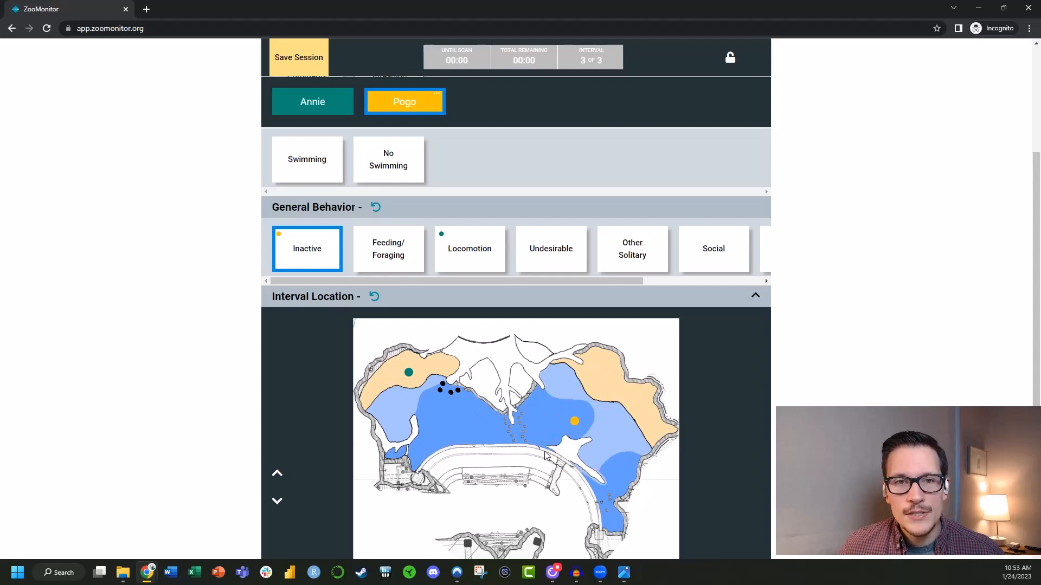
left_click_drag(568, 281, 673, 288)
left_click_drag(579, 284, 440, 289)
scroll(440, 289, "up", 3)
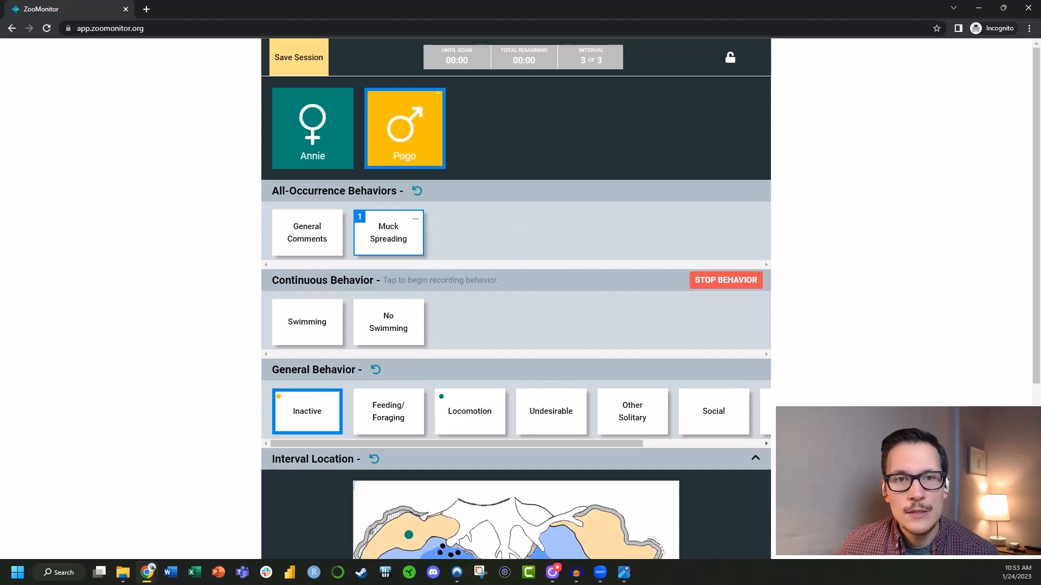
Review the Muck Spreading description and Pogo's photo, then end the session via Save Session.
left_click(415, 219)
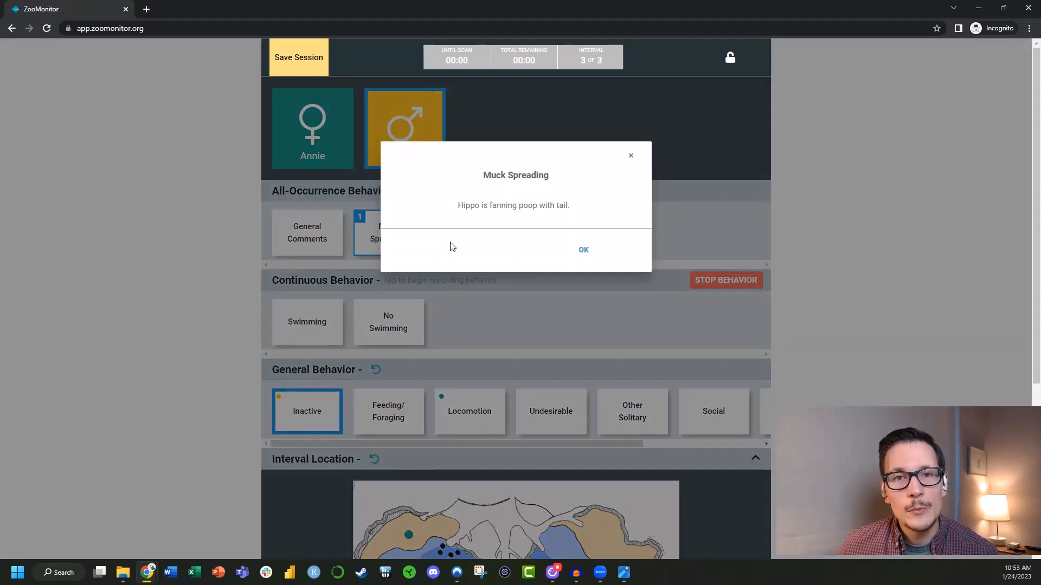
left_click(583, 253)
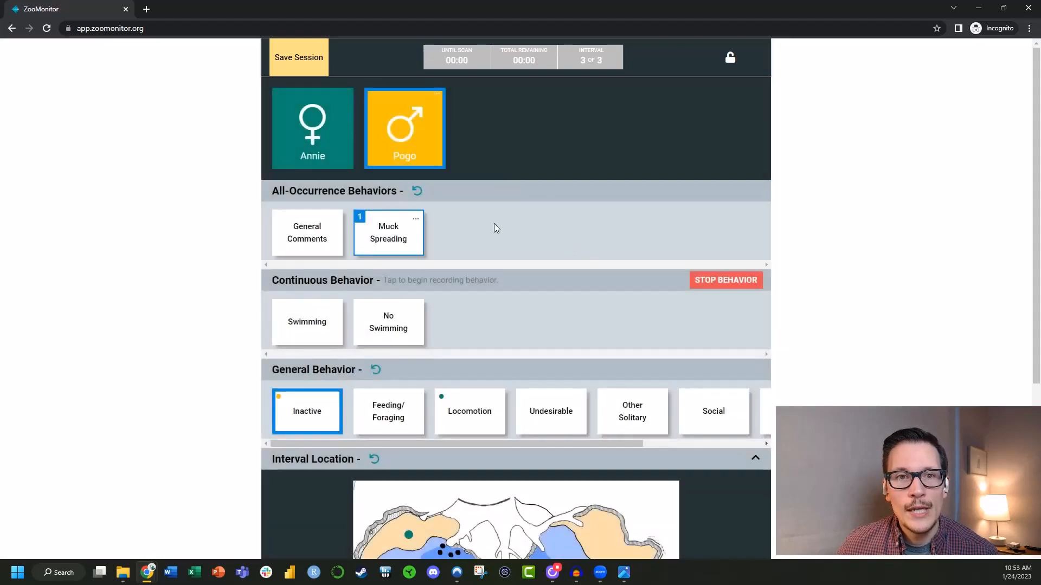
left_click(437, 92)
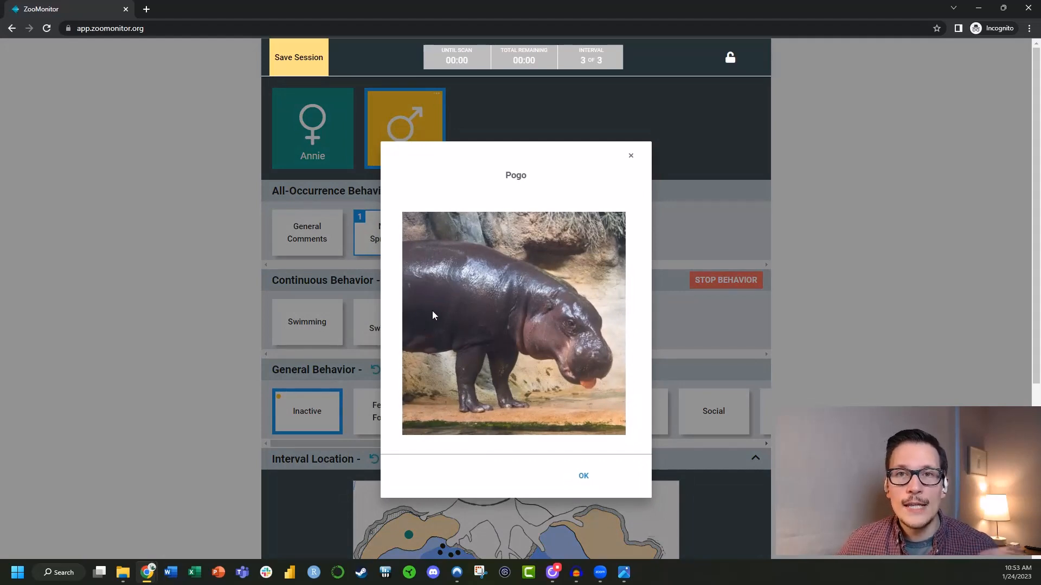
left_click(583, 477)
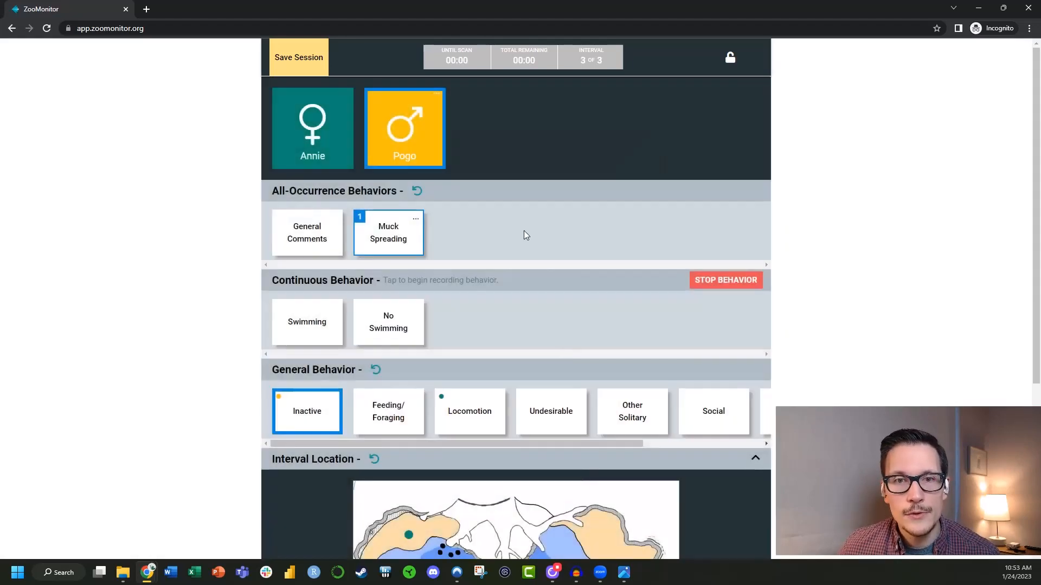
left_click(293, 58)
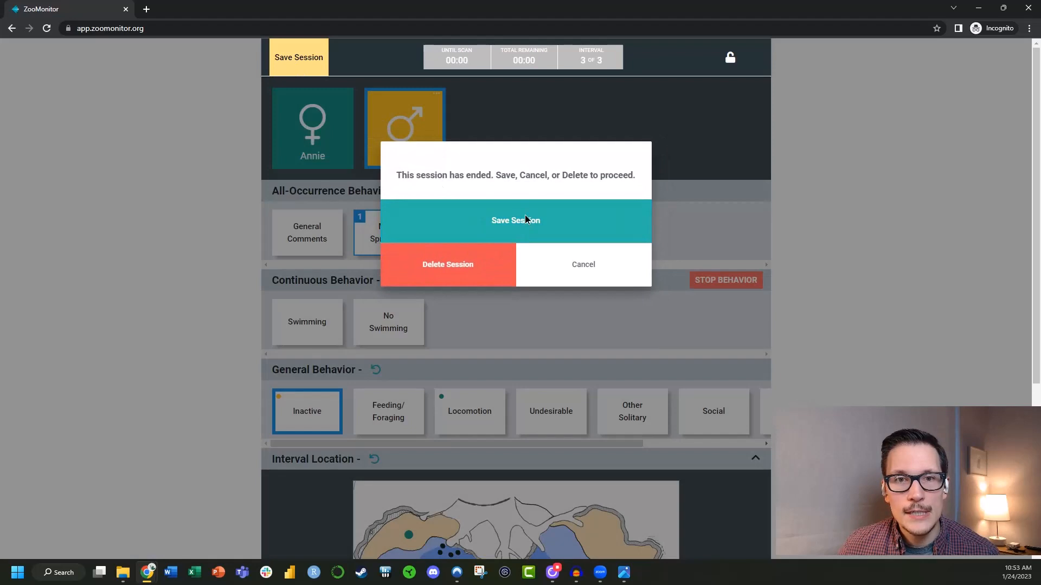
Save the ended session and upload it from the Pygmy Hippo Monitoring Project card.
left_click(525, 219)
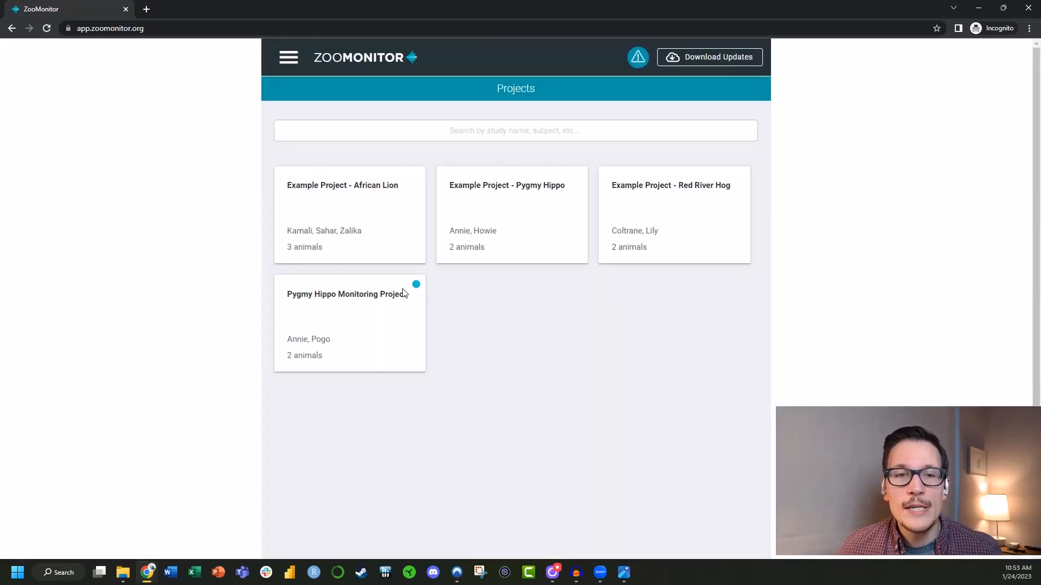
left_click(372, 302)
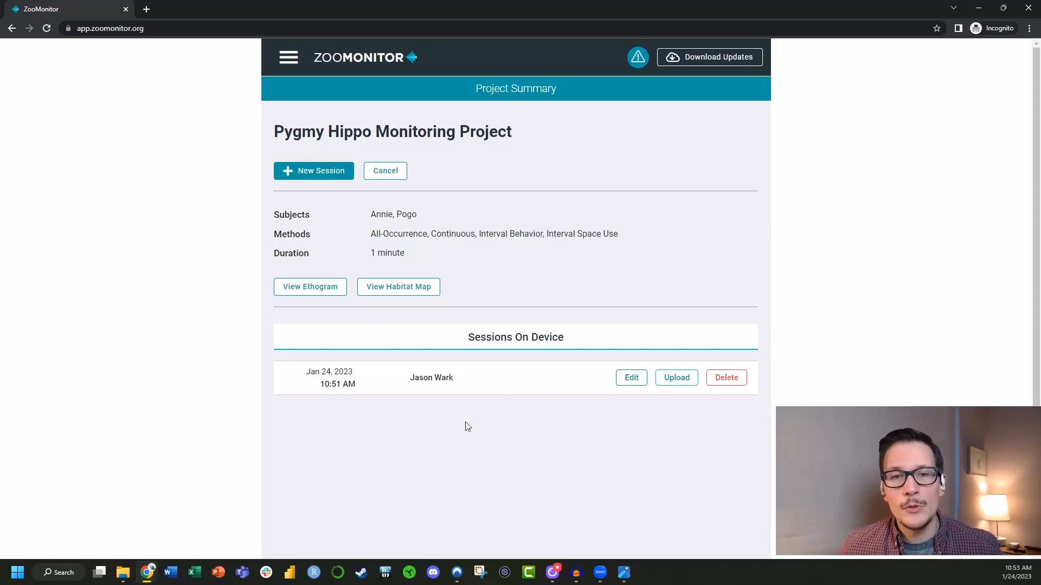
left_click(672, 383)
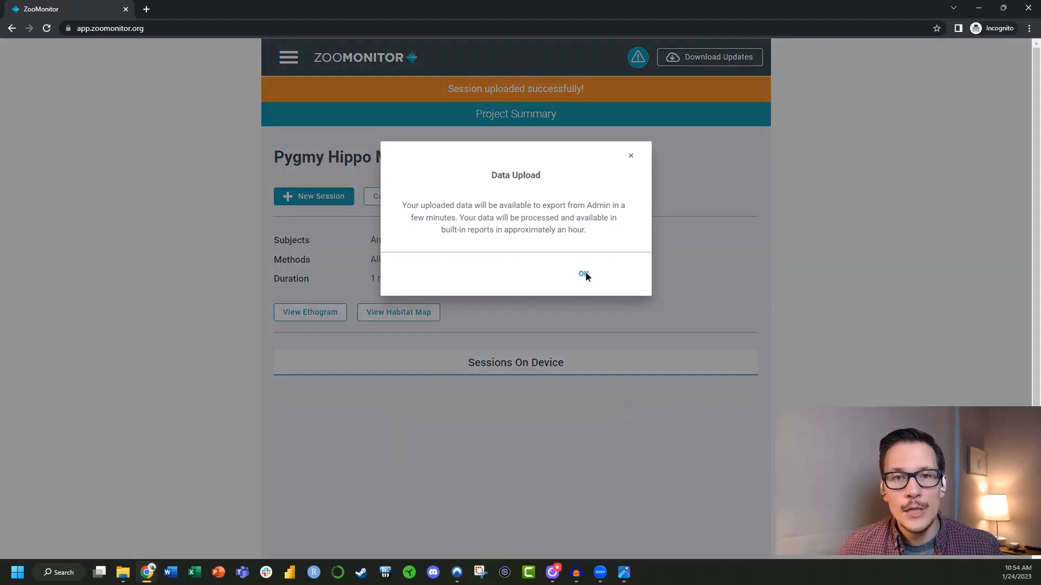
left_click(581, 273)
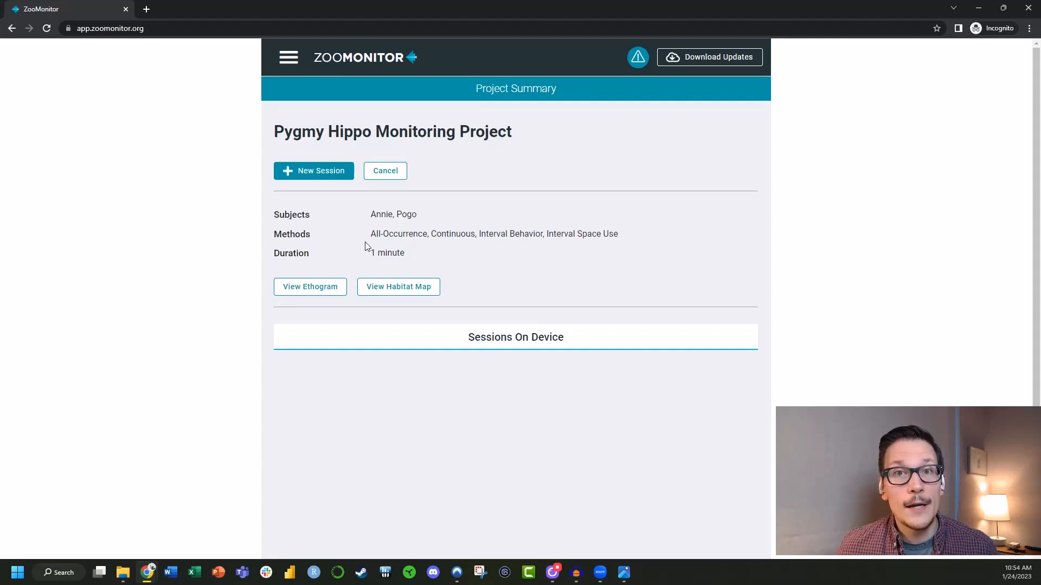
Go to Settings from the navigation menu and scroll down to the Customization section.
left_click(289, 57)
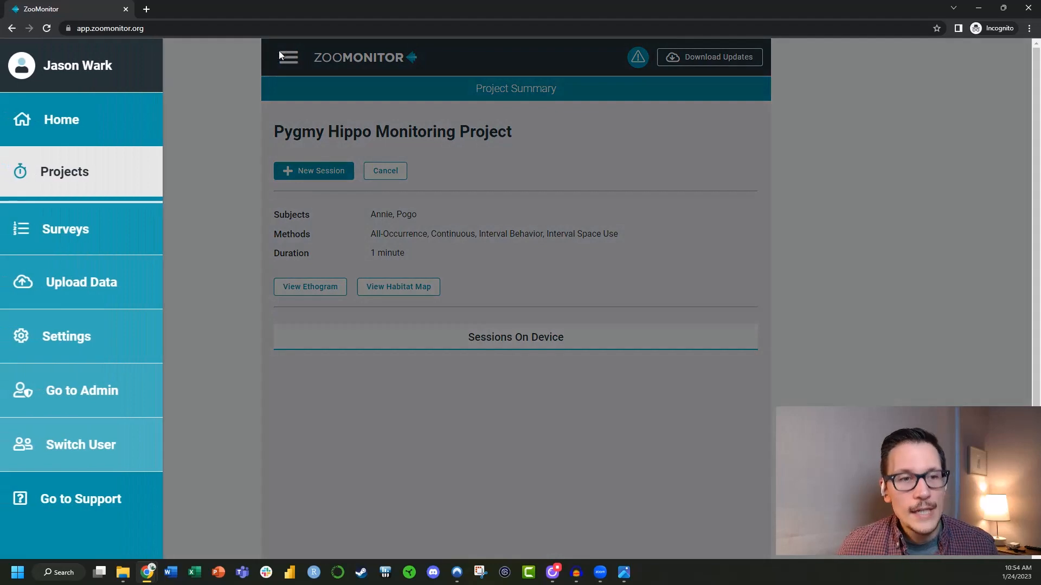
left_click(67, 337)
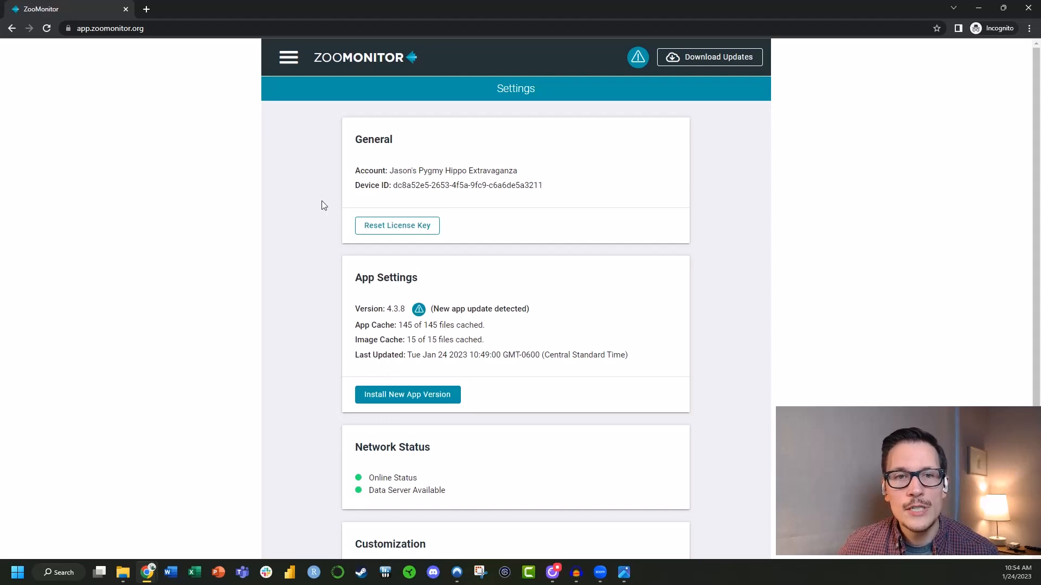
scroll(344, 376, "down", 2)
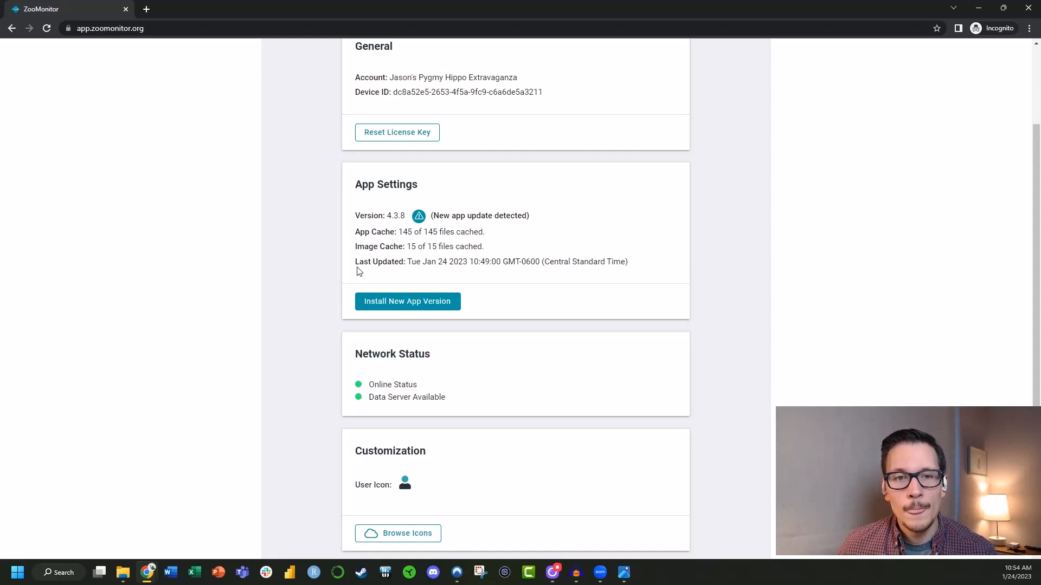
Change the user icon to the X-wing starfighter from the Not Animals set and confirm.
left_click(413, 537)
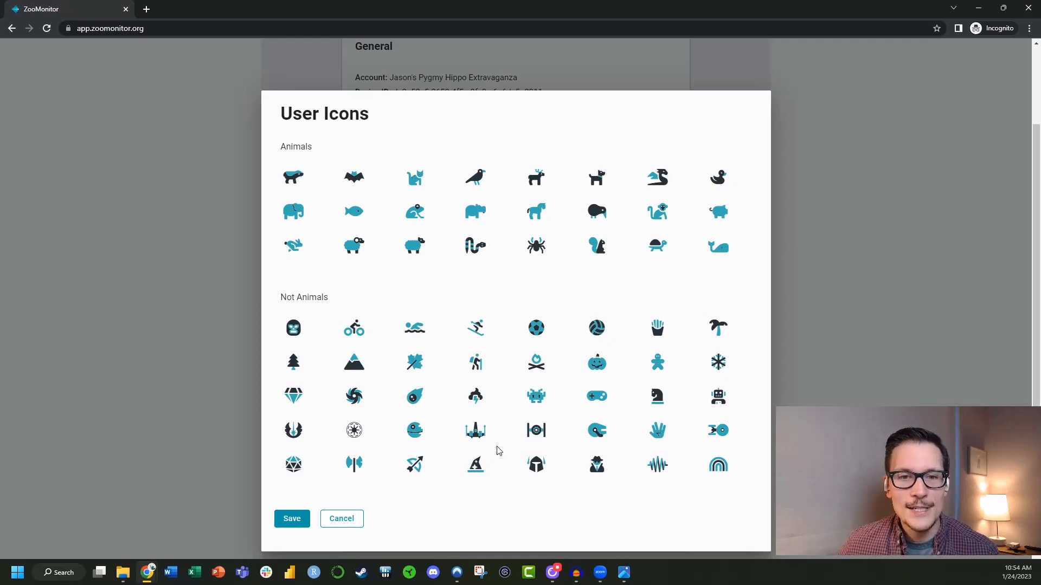
left_click(477, 433)
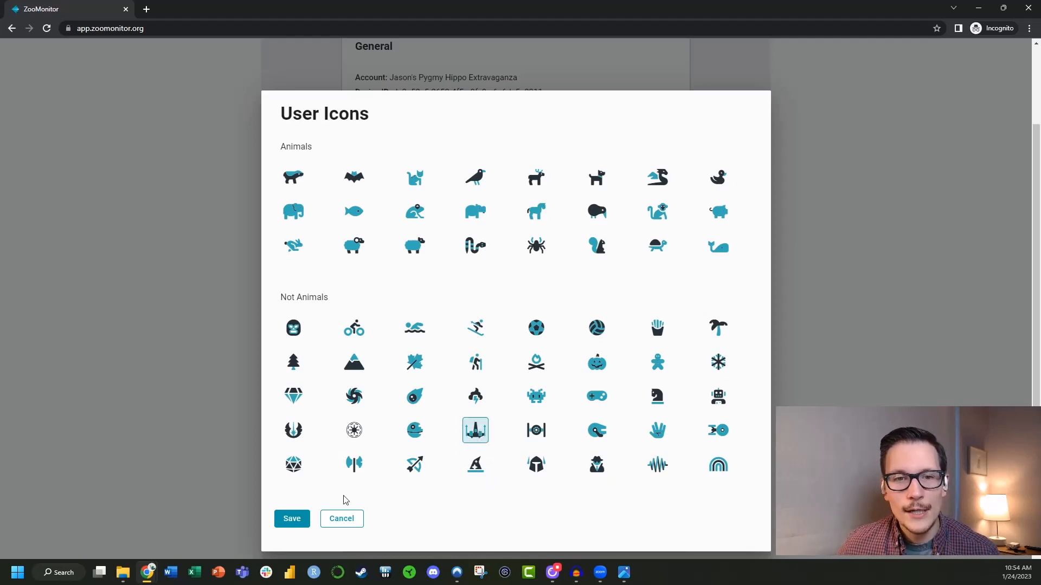
left_click(291, 519)
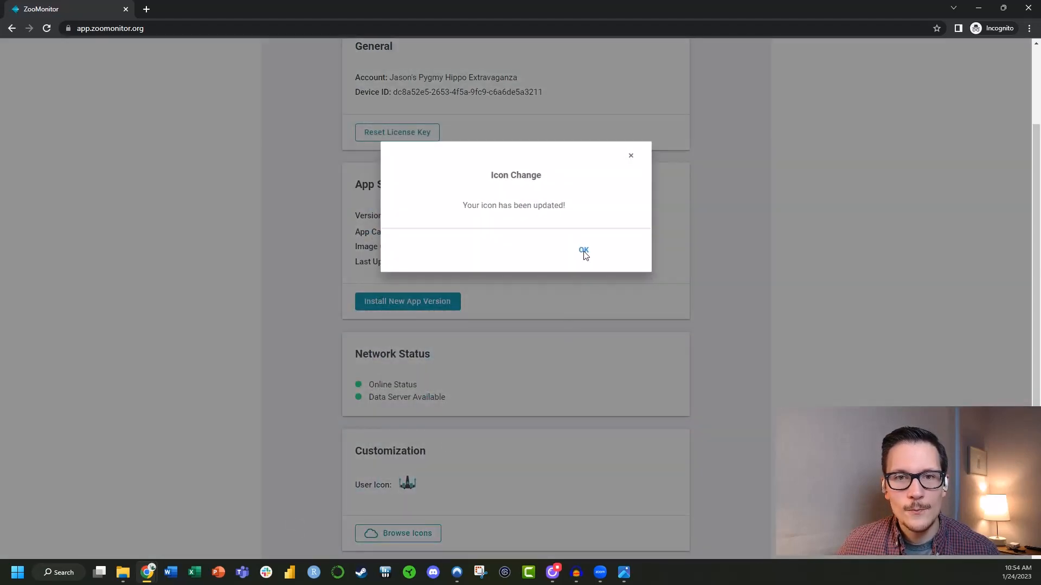
left_click(583, 253)
scroll(515, 293, "up", 2)
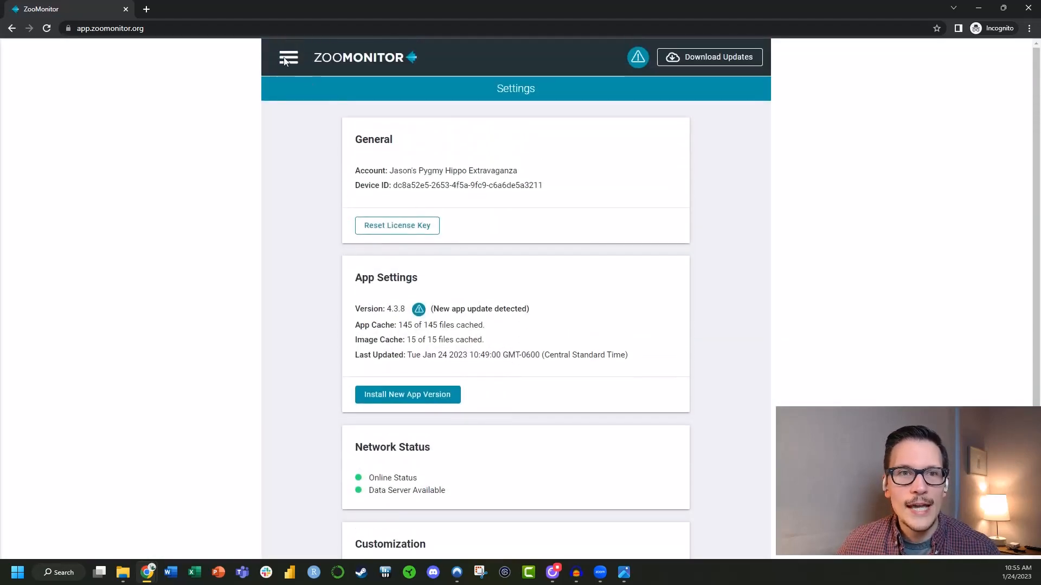
left_click(286, 59)
Return to the Home page and briefly reopen the menu to check the new icon.
left_click(58, 125)
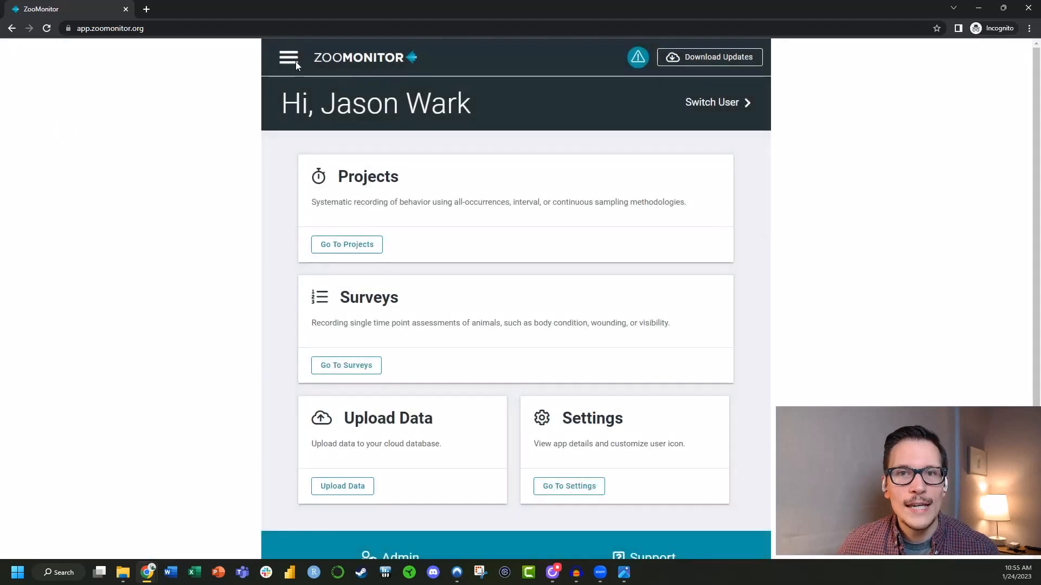
left_click(292, 61)
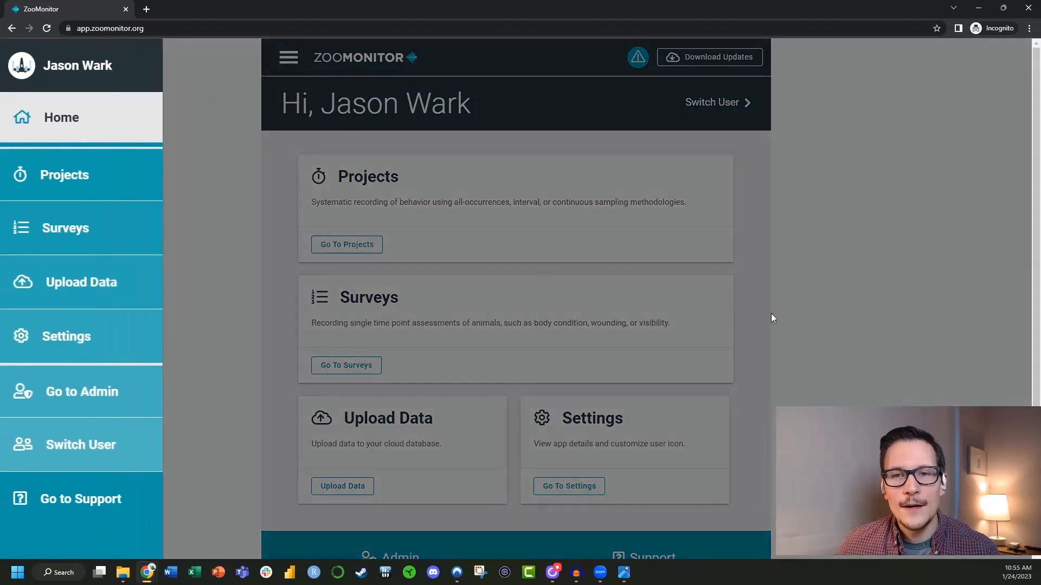
left_click(747, 321)
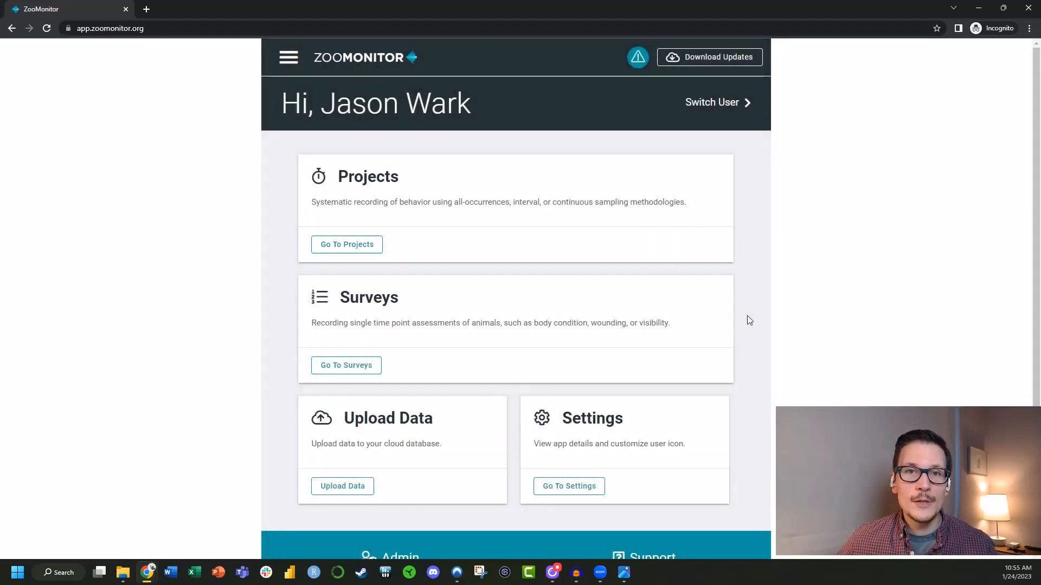